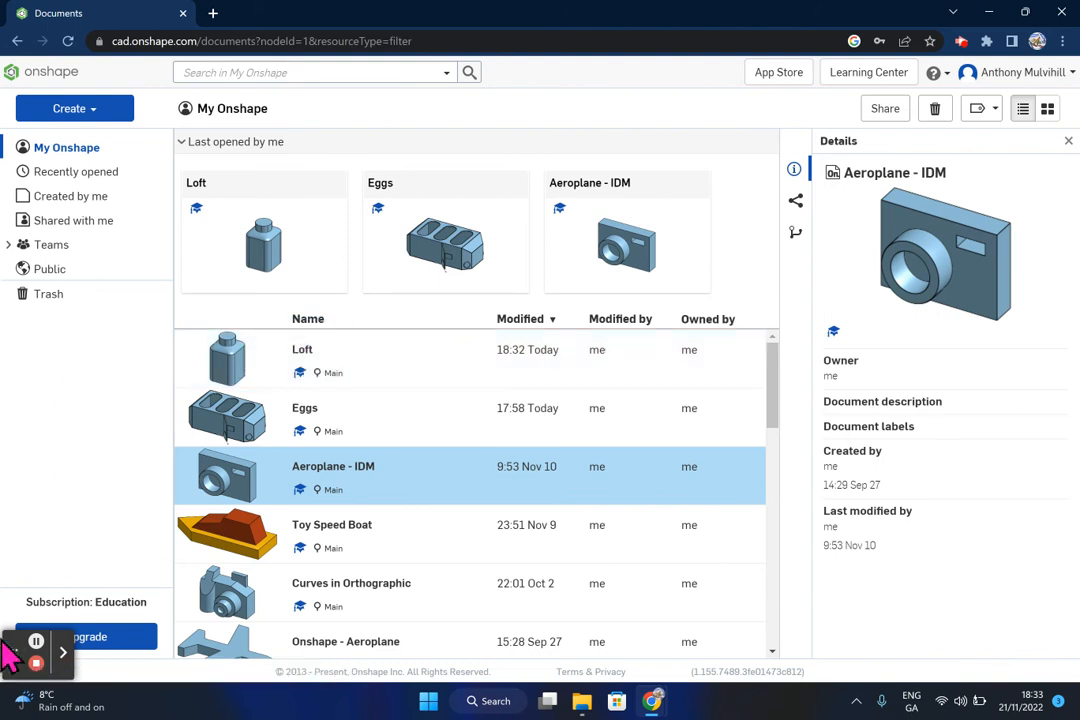
Open the Loft document from the My Onshape document list
left_click_drag(16, 651, 1040, 648)
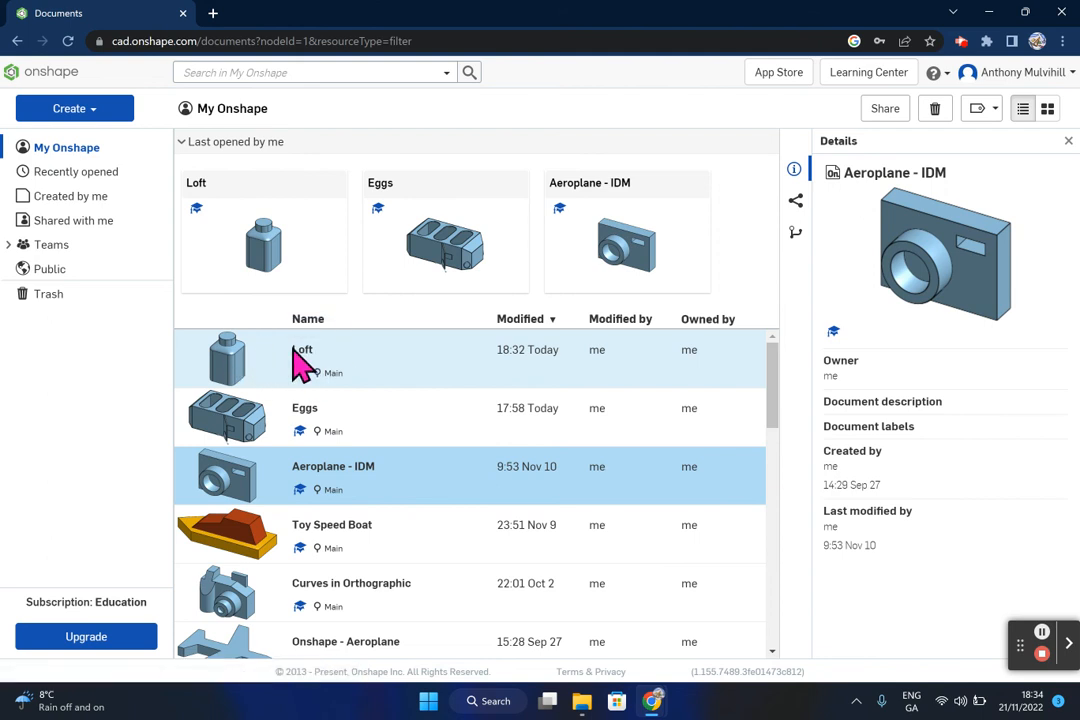
left_click(302, 352)
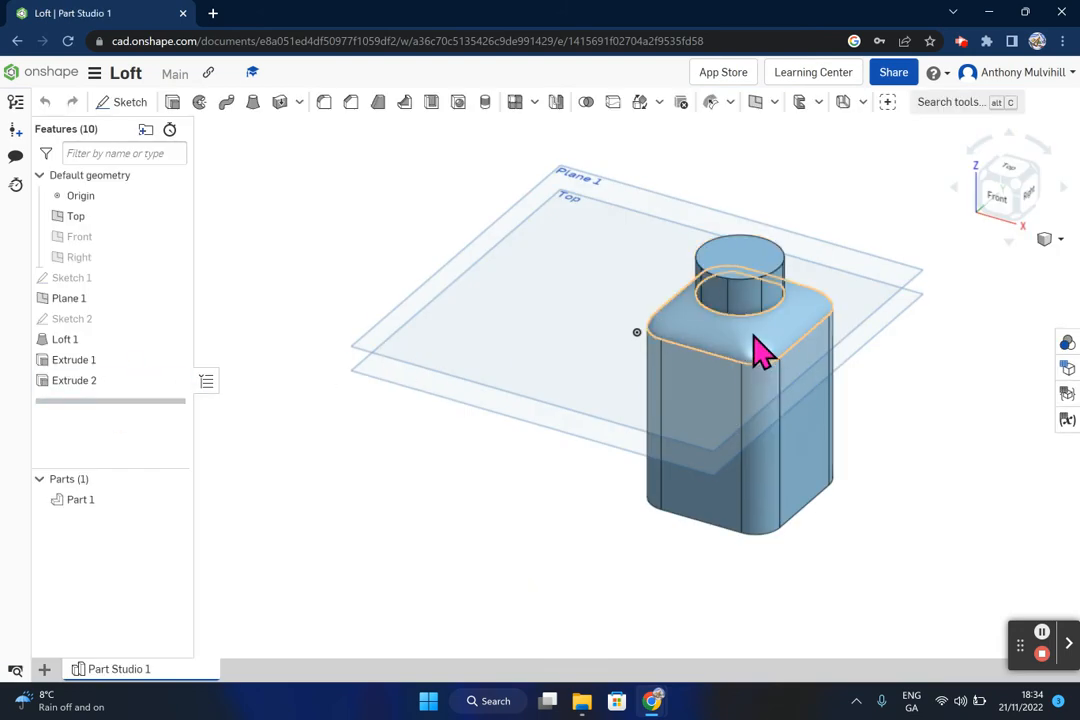
mouse_move(86, 668)
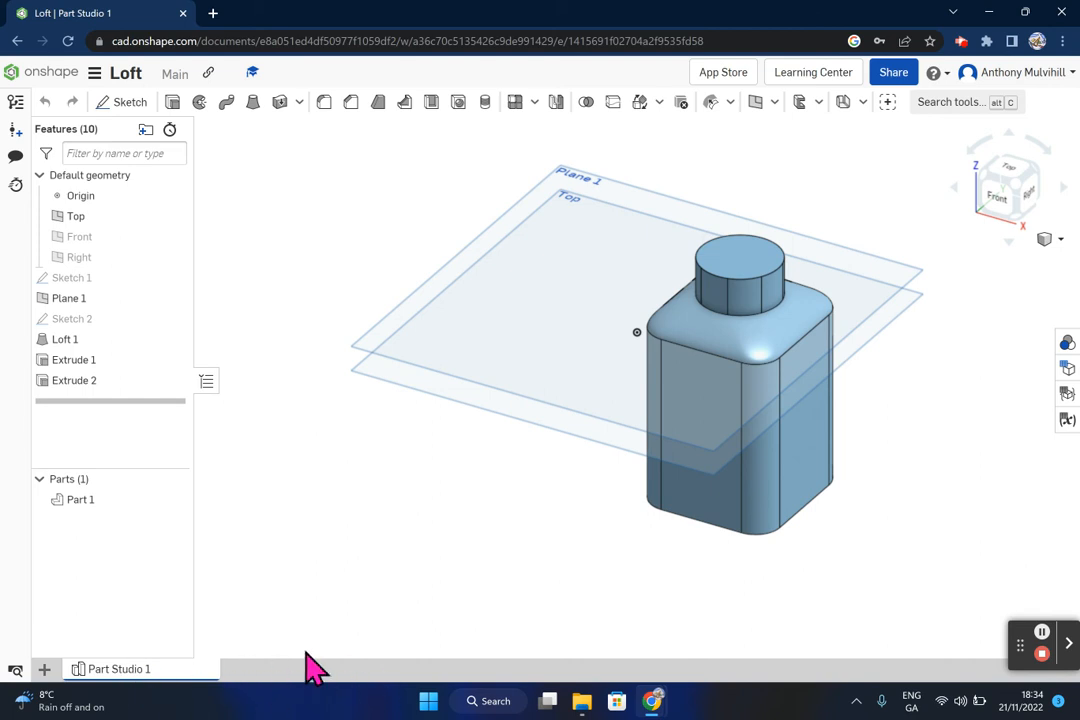
mouse_move(155, 680)
right_click(167, 684)
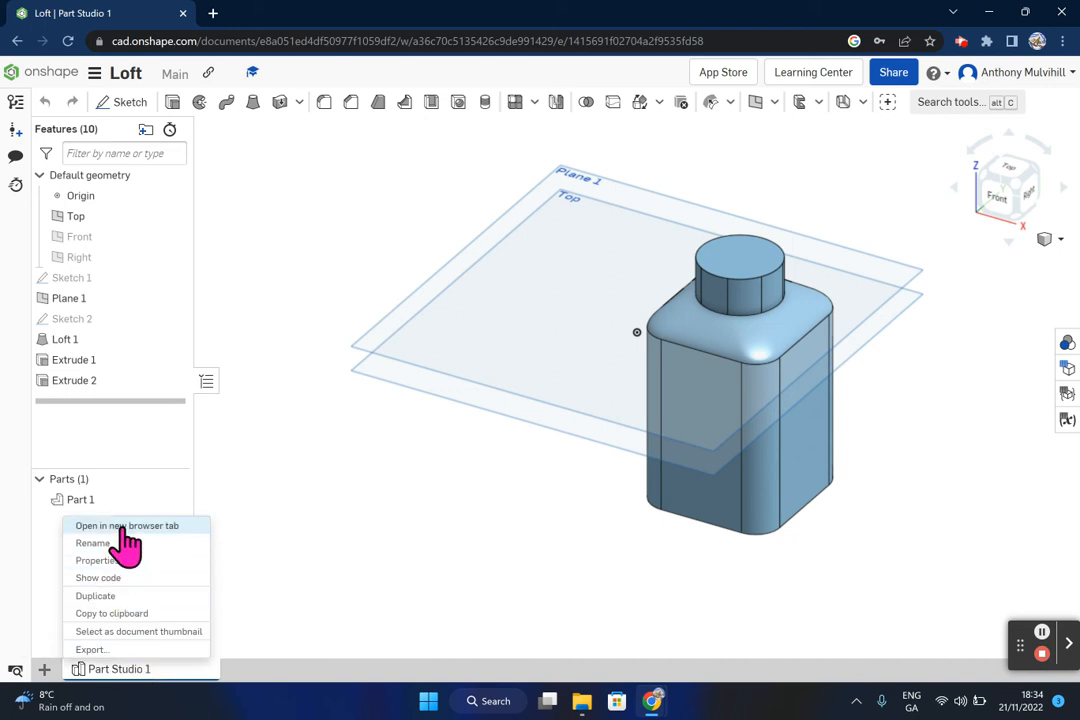
left_click(289, 604)
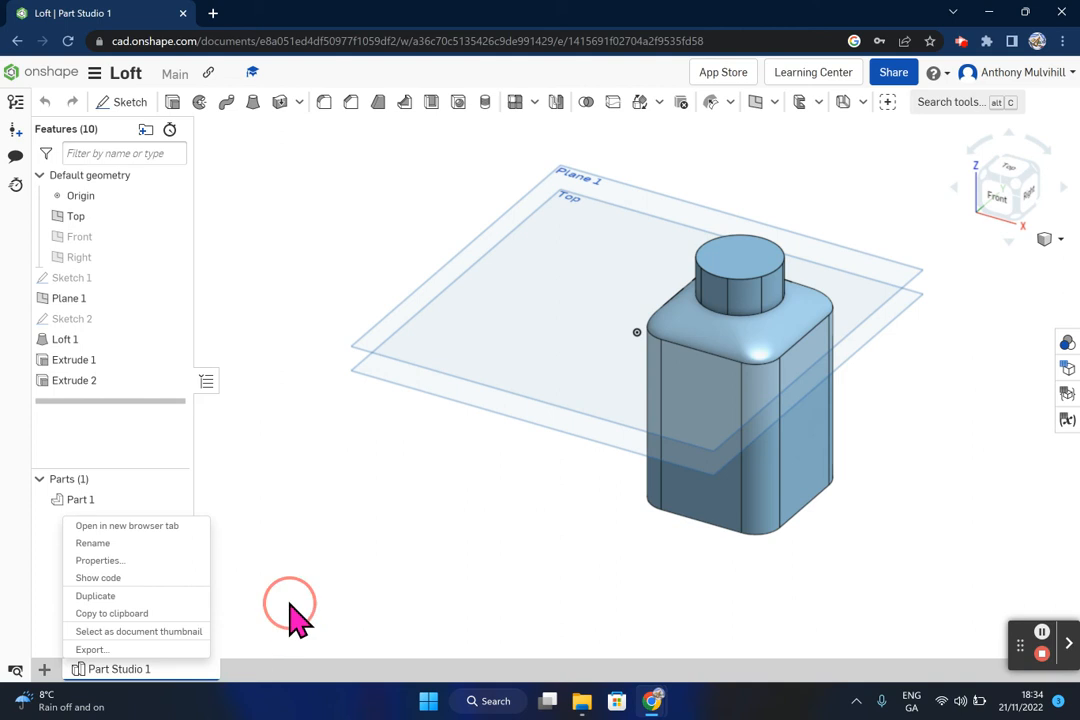
right_click(148, 670)
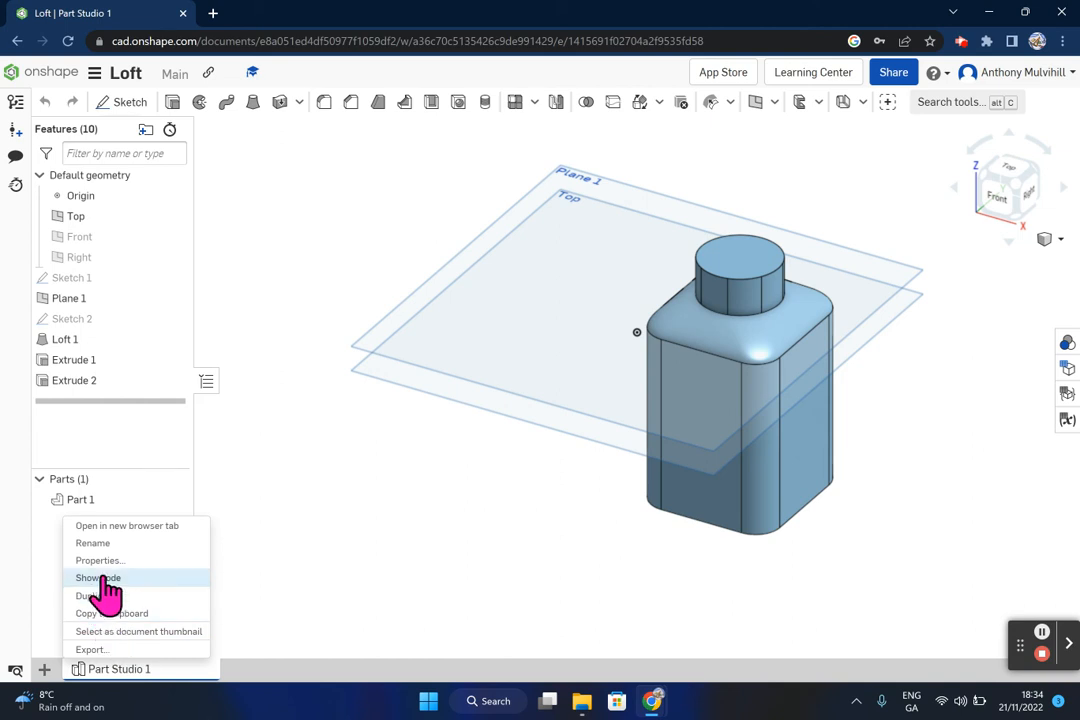
left_click(337, 545)
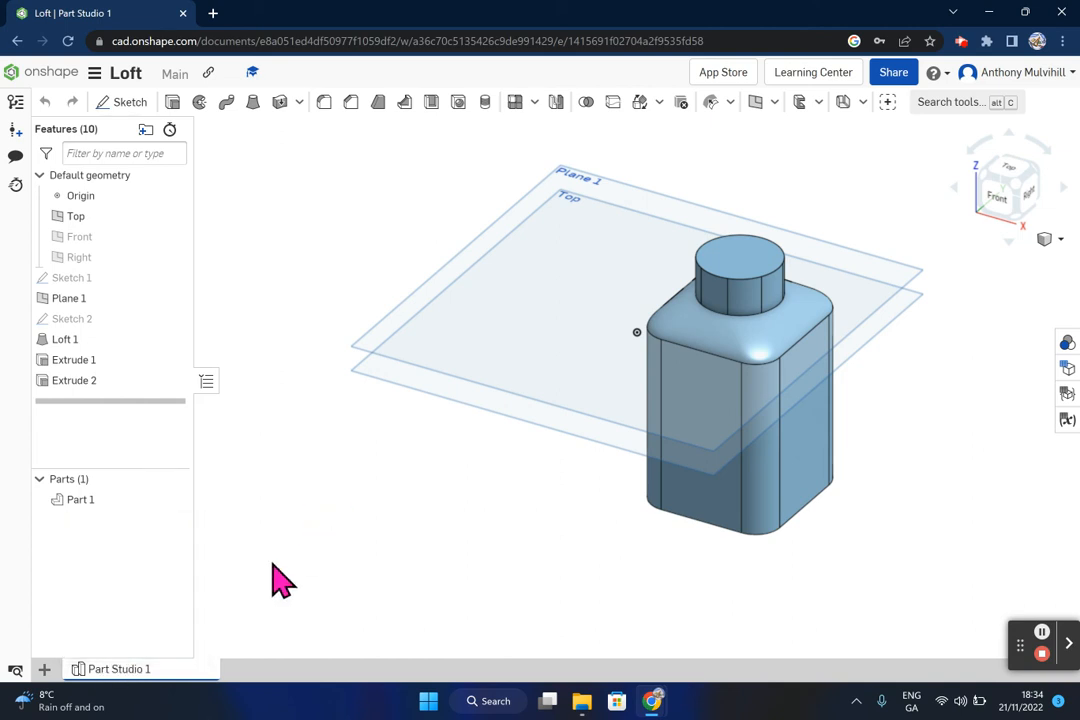
Create a new drawing from Onshape's ISO_A3.dwt template with no views
left_click(44, 669)
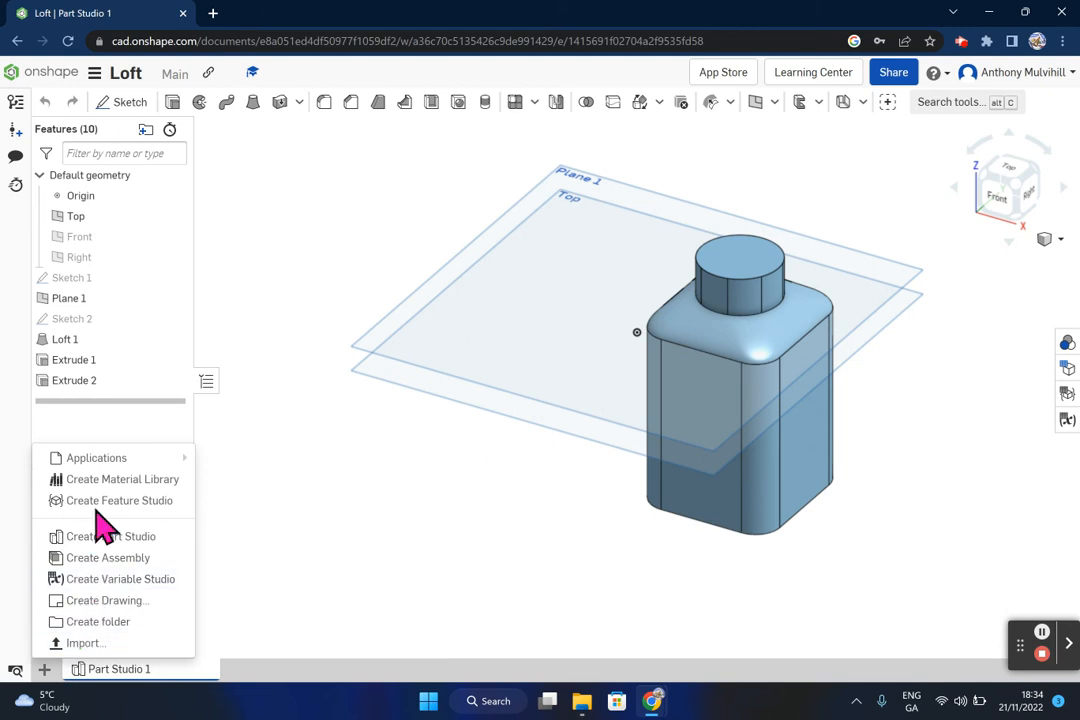
mouse_move(94, 455)
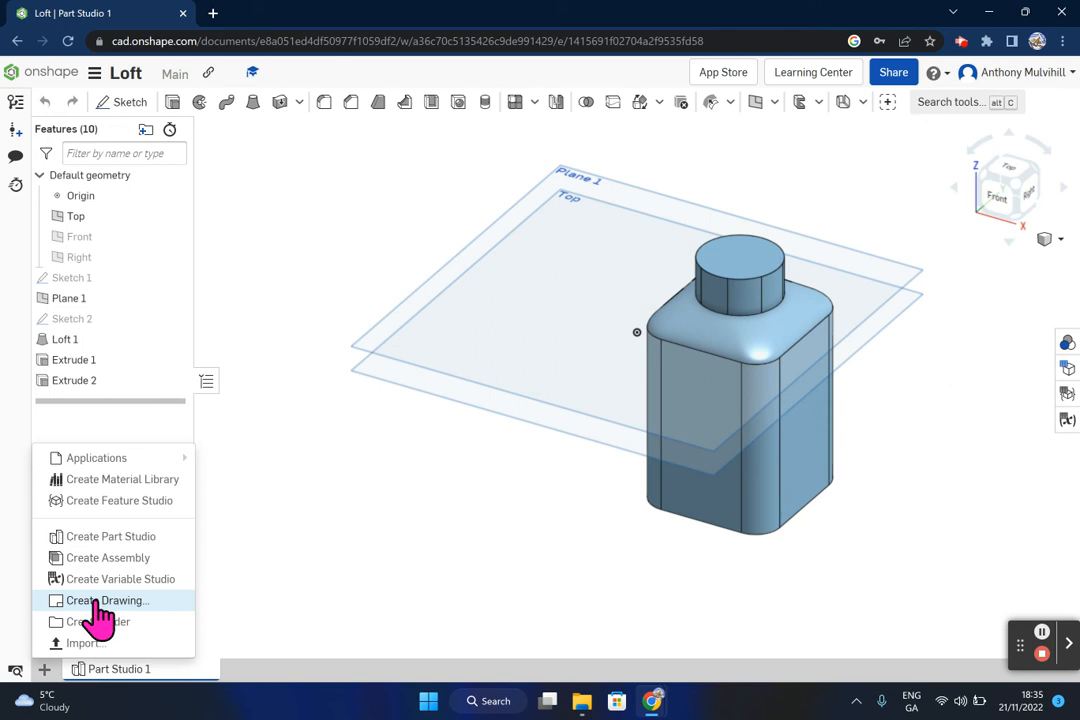
left_click(100, 601)
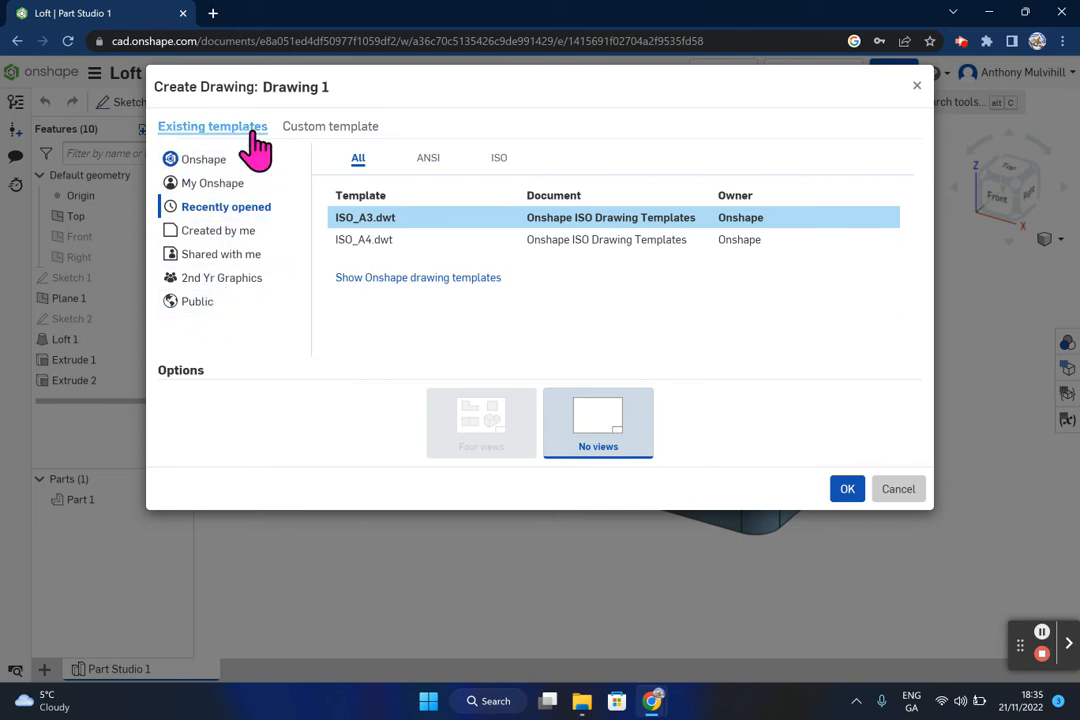
left_click(225, 234)
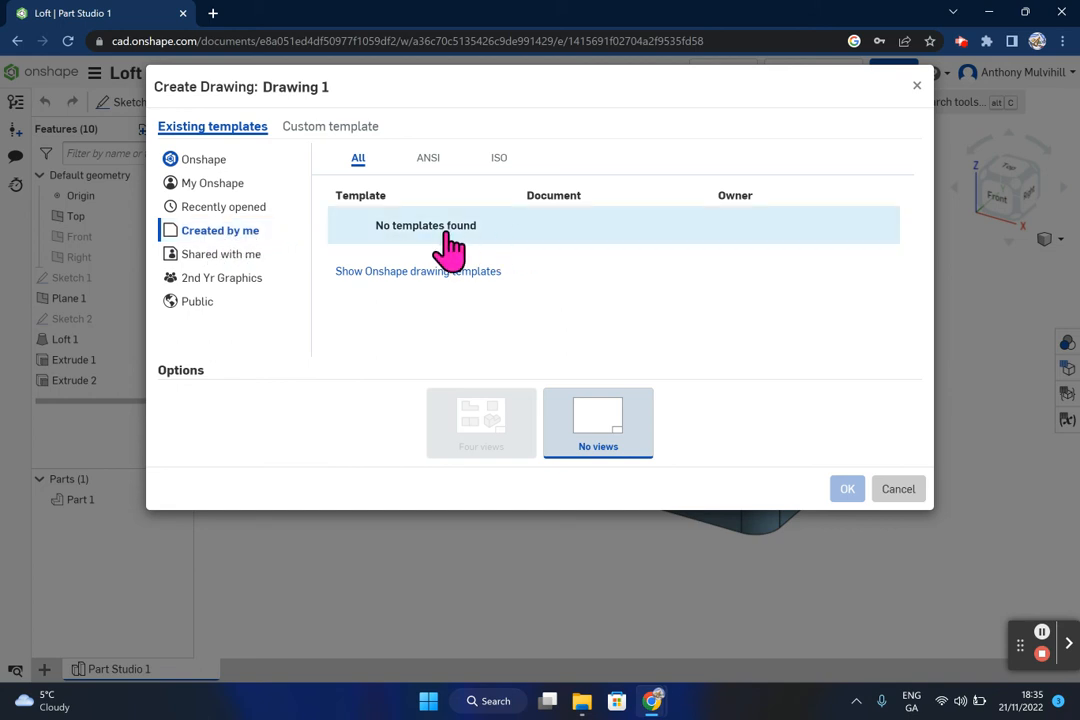
left_click(215, 165)
left_click_drag(898, 237, 906, 320)
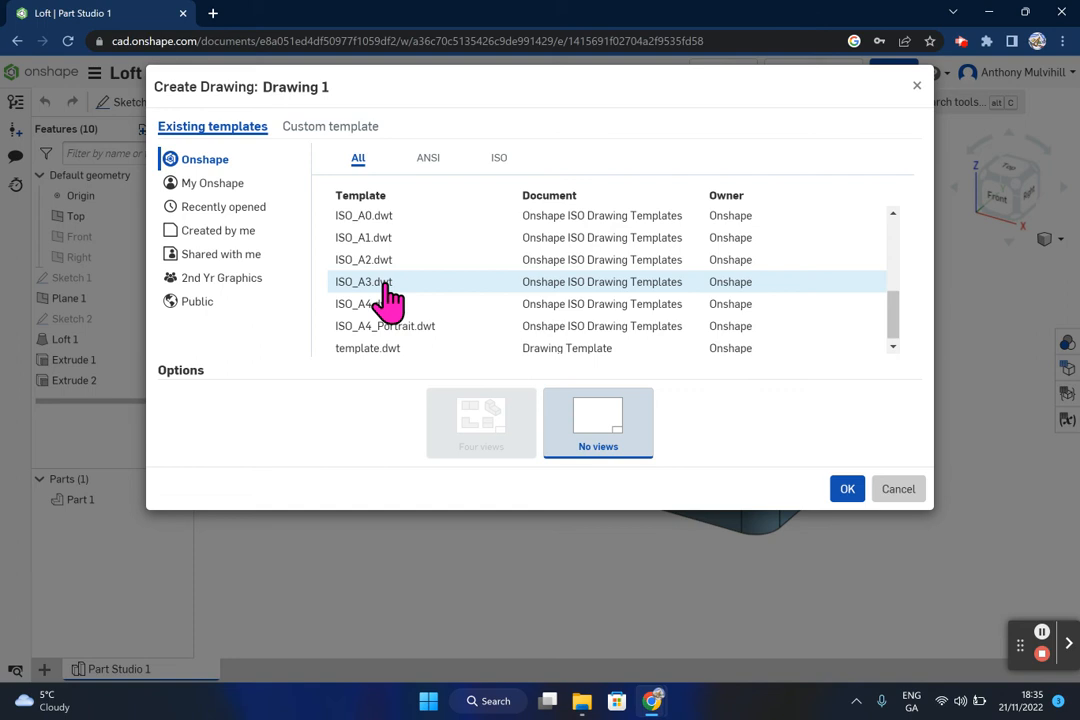
left_click(420, 292)
left_click(846, 490)
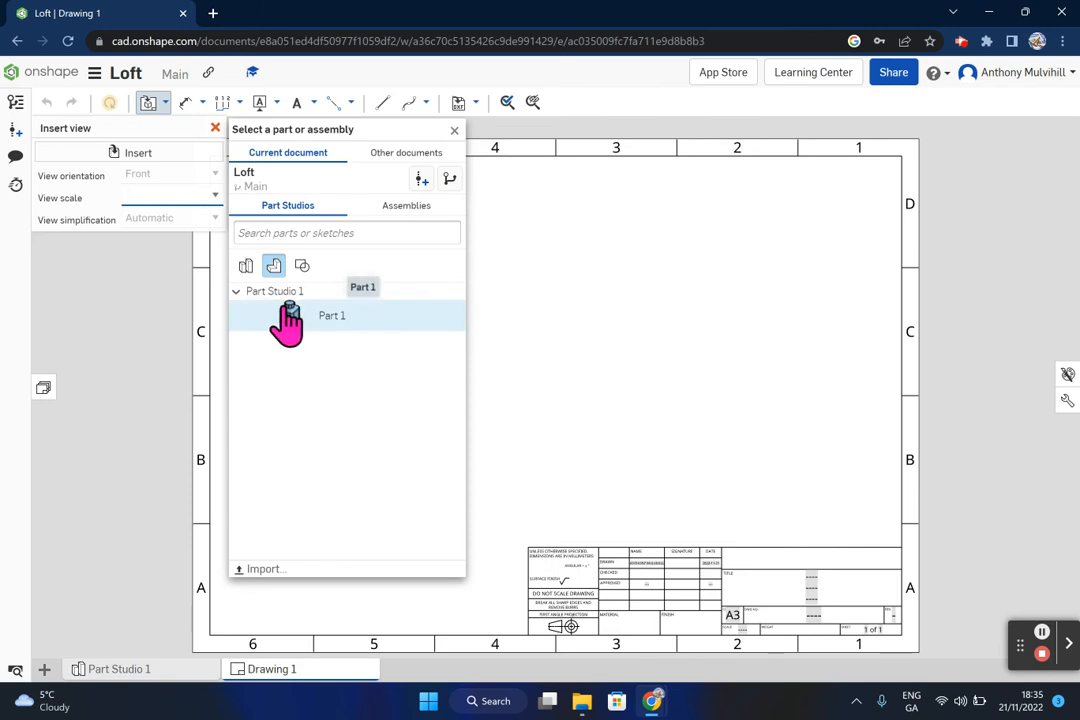
Close the part selection and Insert view dialogs without placing a view on the sheet
left_click(457, 127)
left_click(215, 128)
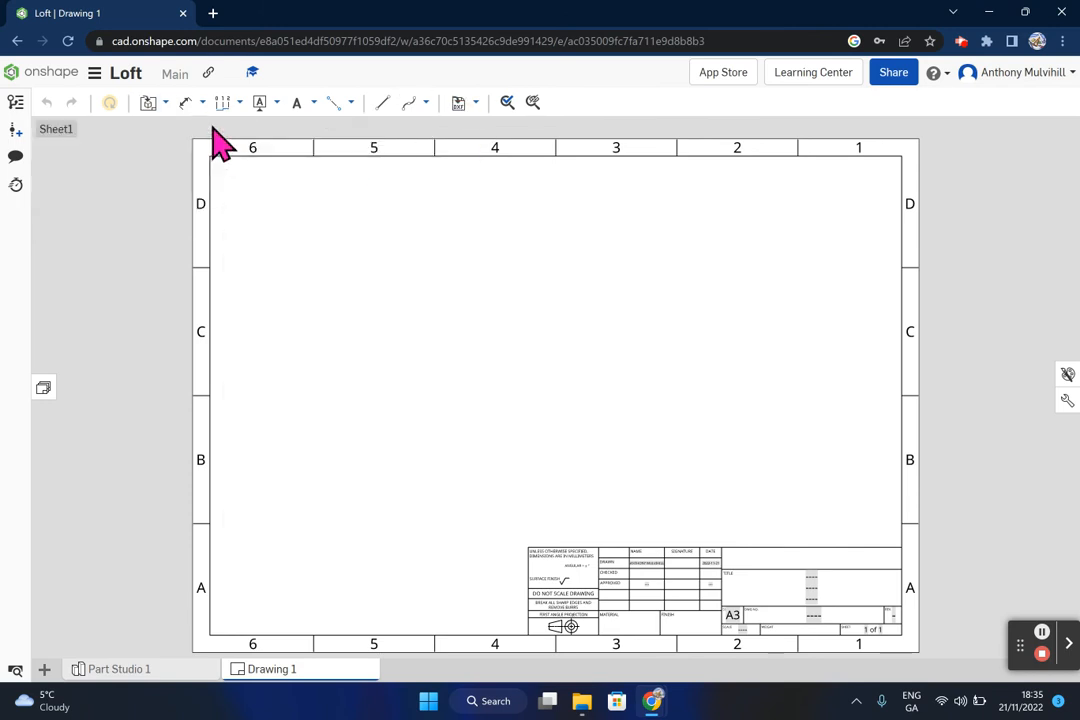
left_click(165, 102)
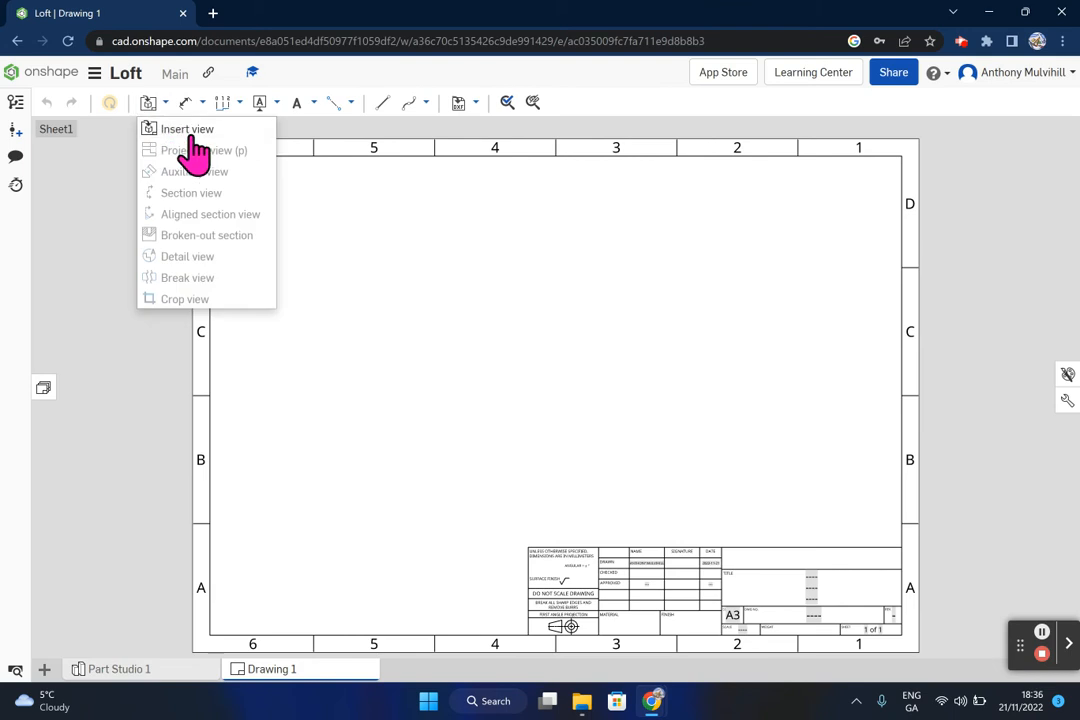
left_click(114, 184)
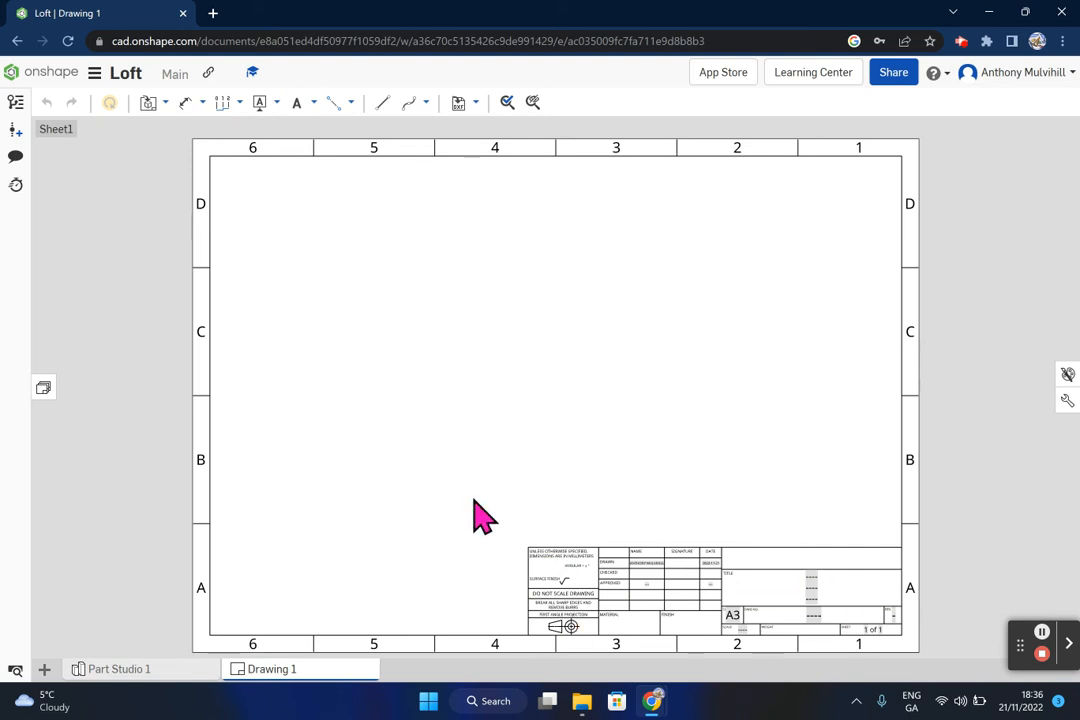
Delete the template's title block and the zone divider marks along the sheet's upper border, keeping the border line
left_click_drag(488, 505, 914, 648)
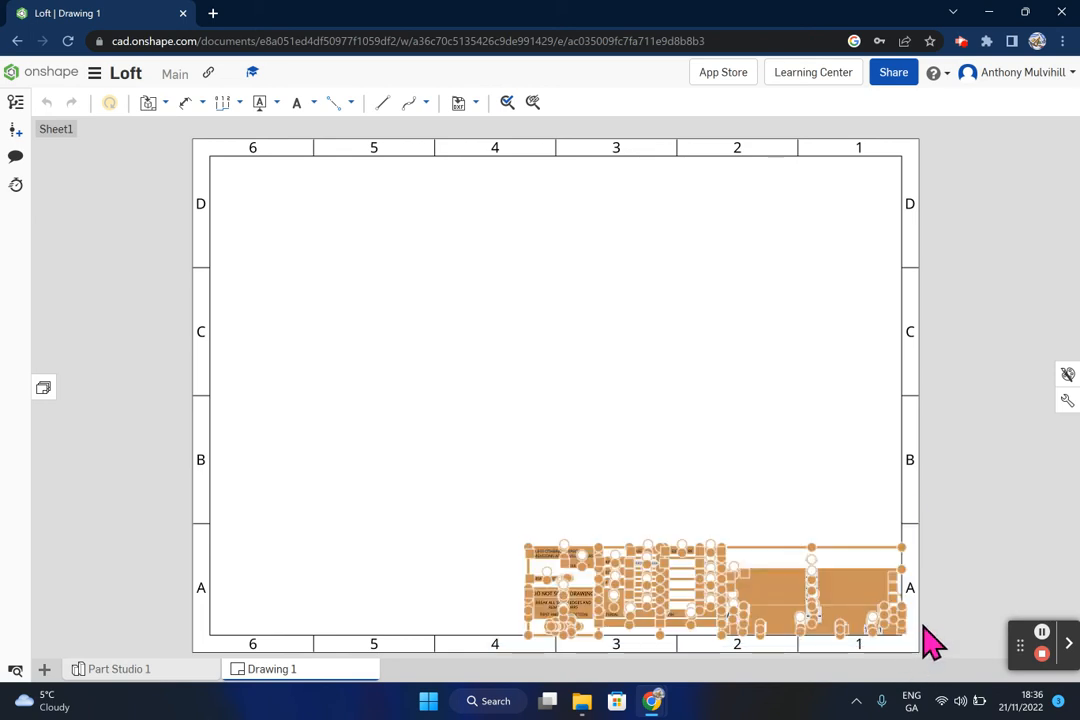
key("Delete")
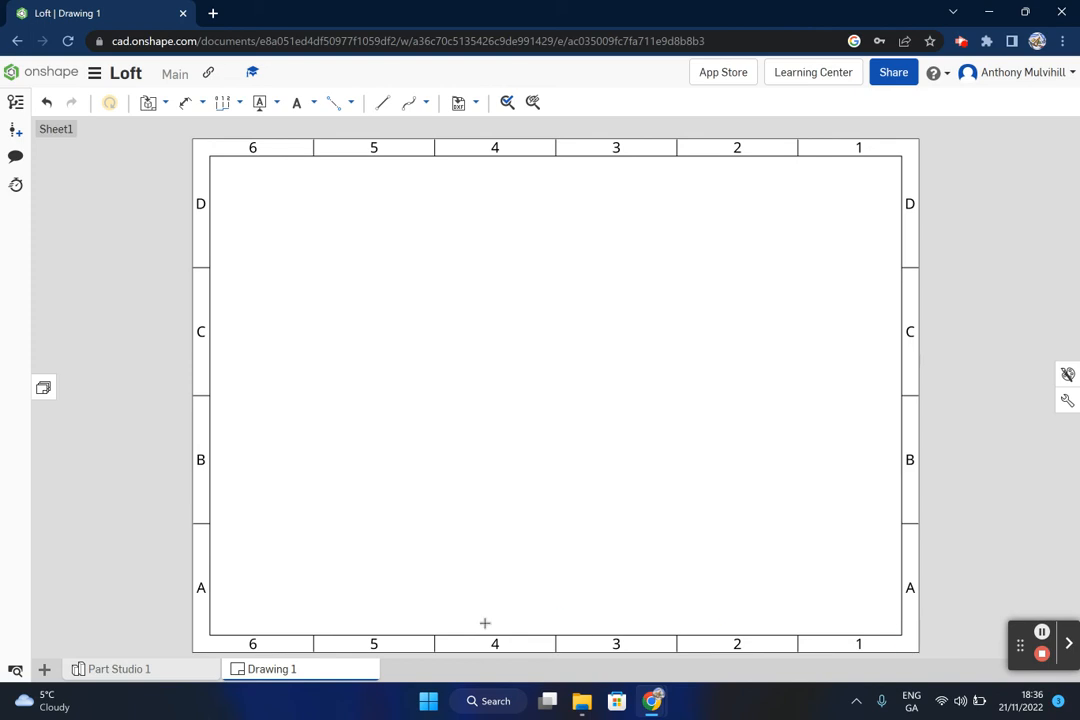
left_click_drag(175, 131, 938, 205)
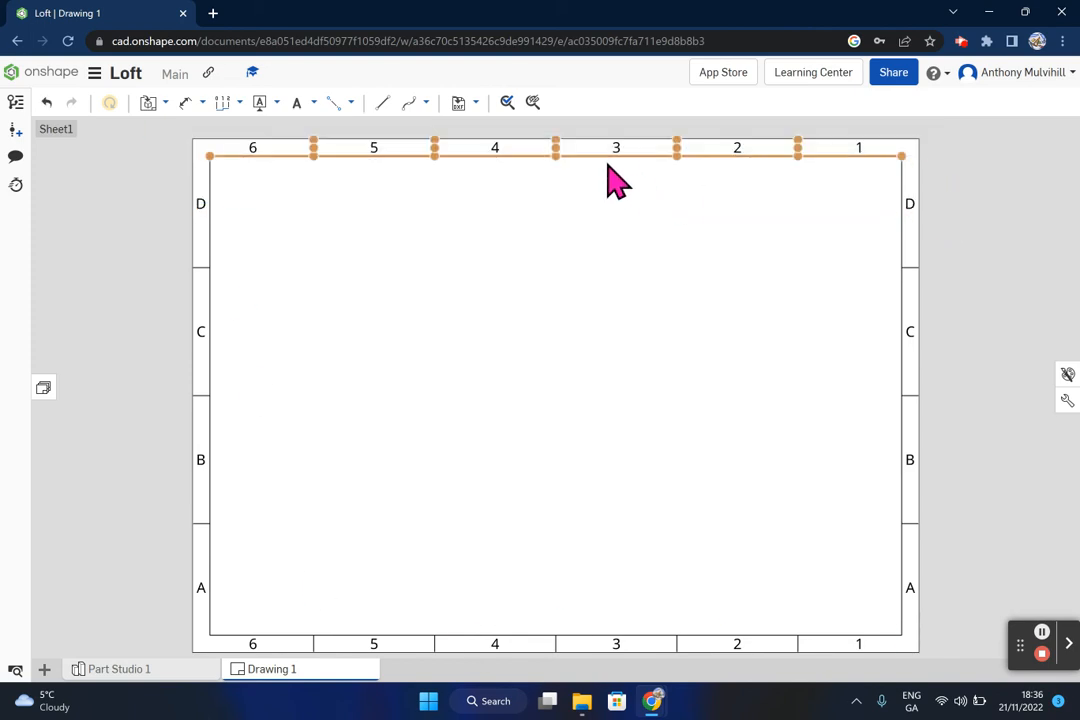
left_click(396, 158)
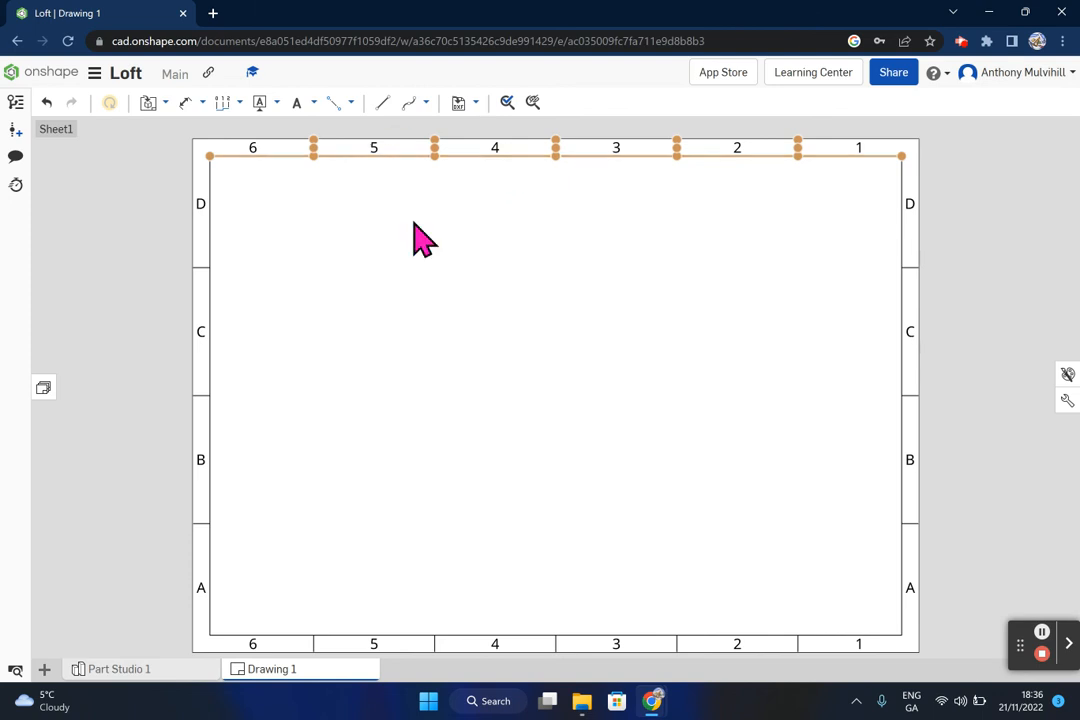
left_click(431, 298)
Delete the zone letters and divider marks along both side borders and the divider marks along the lower border
left_click_drag(153, 120, 224, 656)
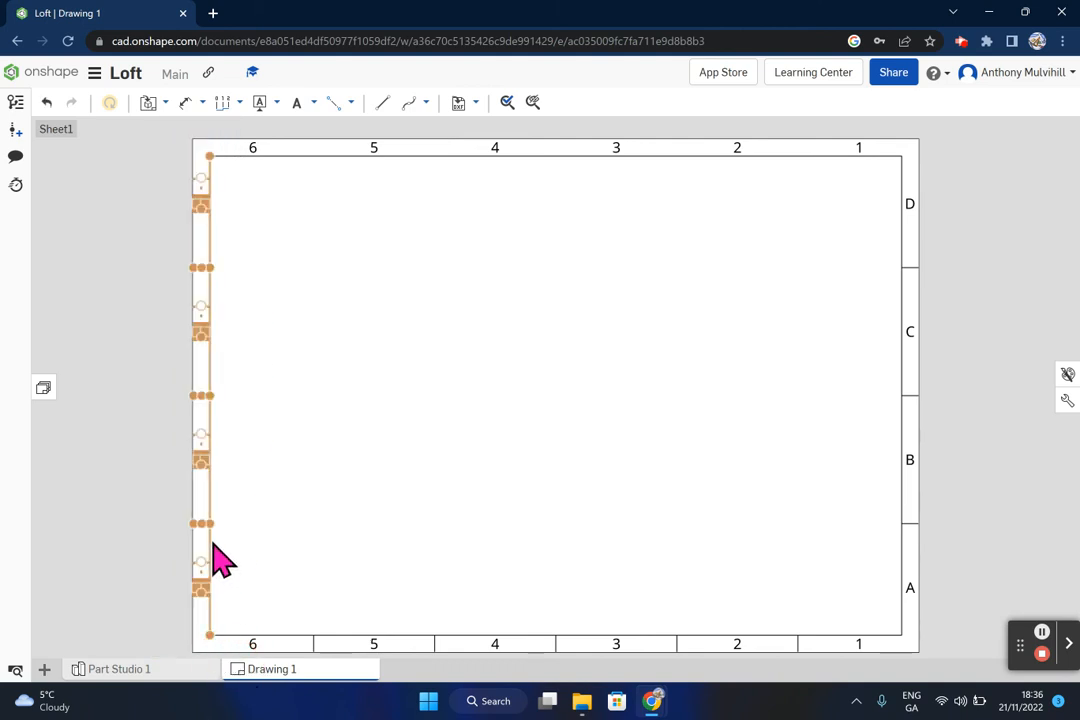
key("Delete")
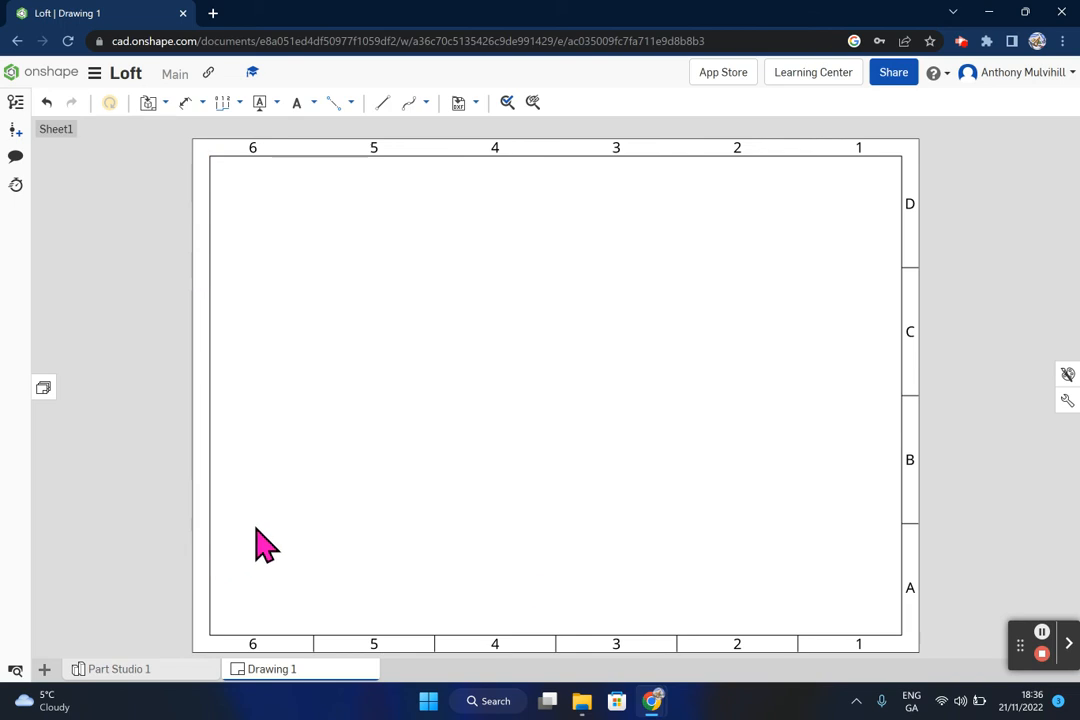
left_click_drag(155, 588, 930, 652)
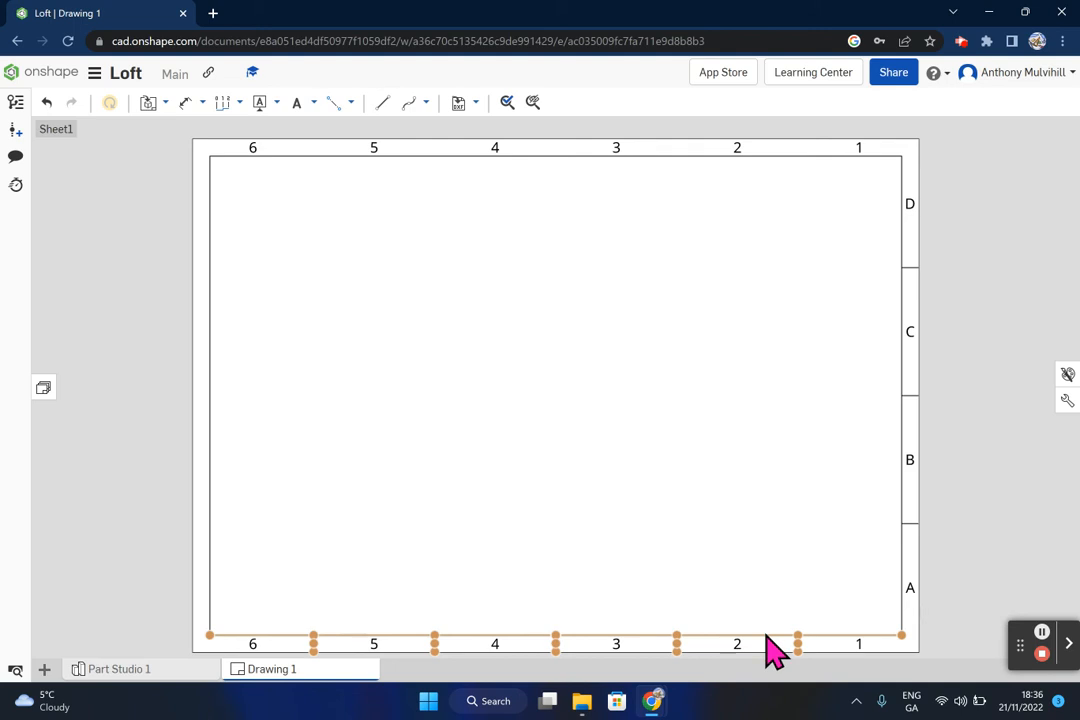
left_click(868, 634)
key("Delete")
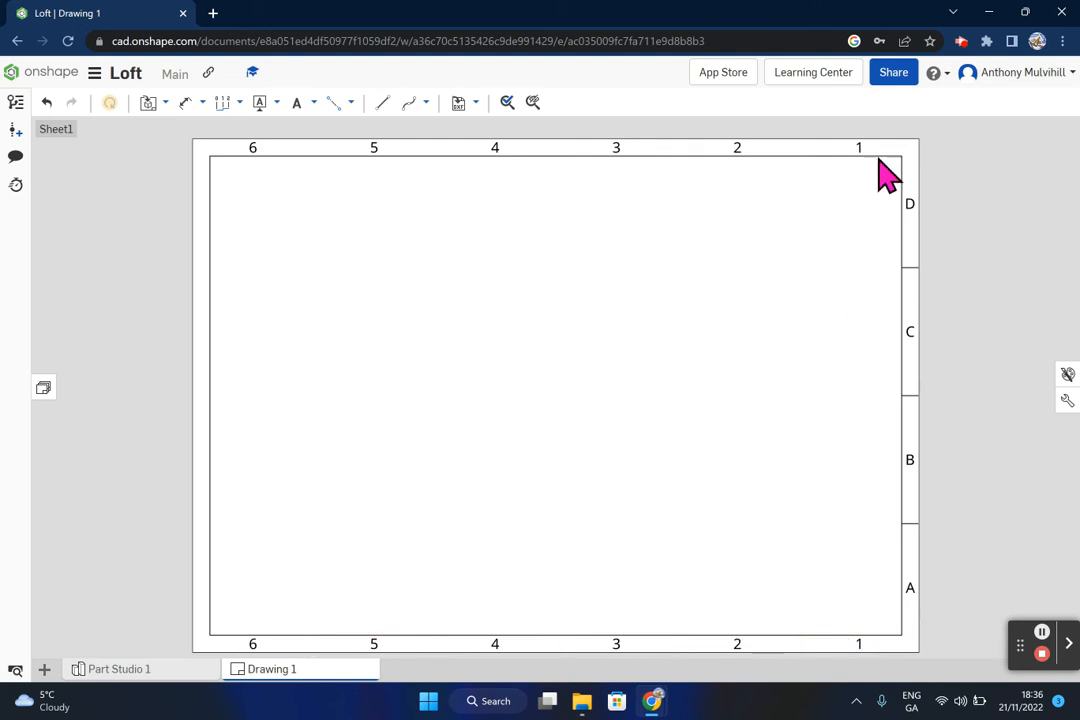
left_click_drag(889, 131, 953, 645)
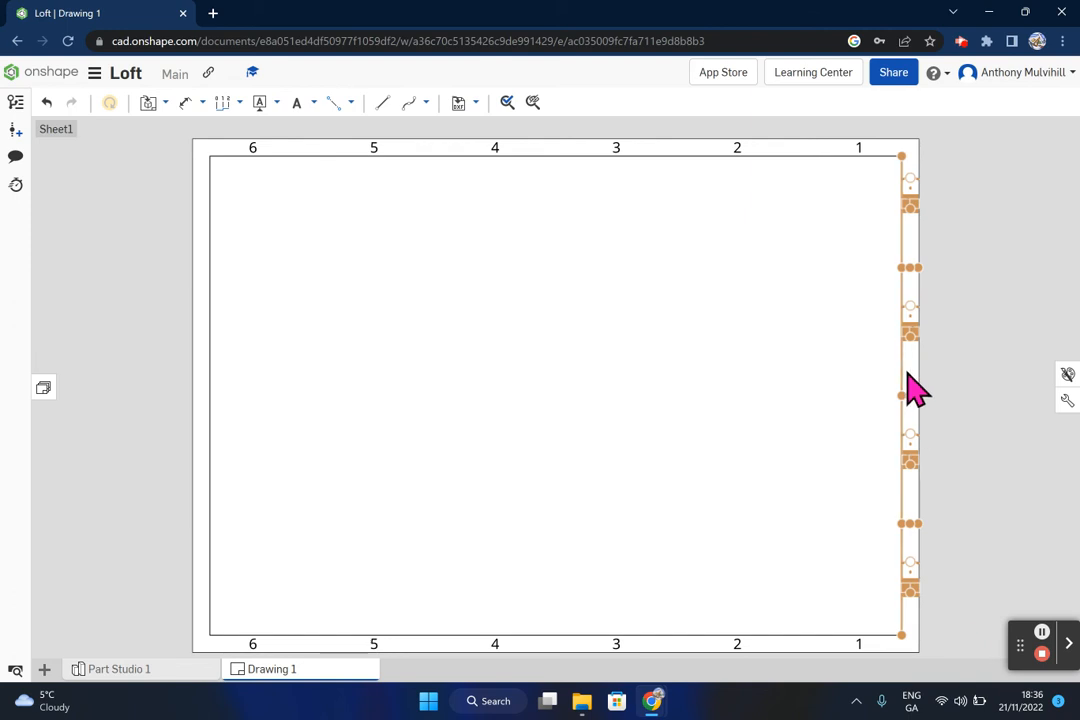
key("Delete")
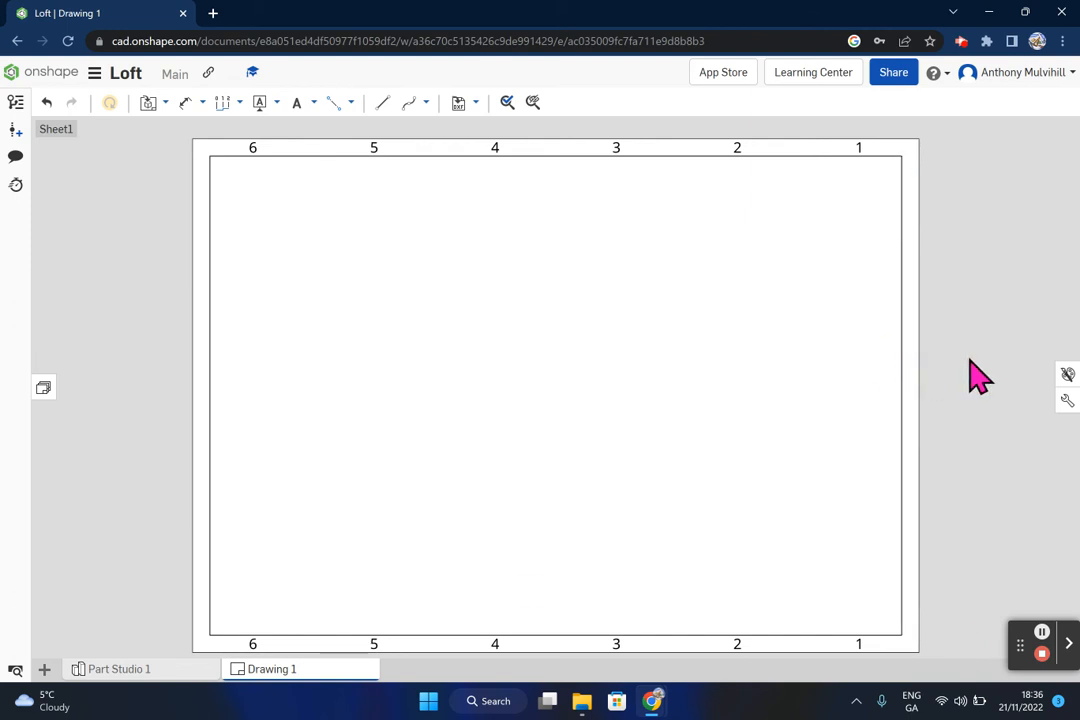
Delete the zone numbers 1 to 6 along the sheet's upper border
left_click(856, 148)
left_click(740, 149)
left_click(617, 149)
left_click(495, 148)
key("Delete")
left_click(374, 148)
key("Delete")
left_click(253, 148)
key("Delete")
Delete the zone numbers 1 to 6 along the sheet's lower border
left_click(253, 645)
key("Delete")
left_click(376, 645)
key("Delete")
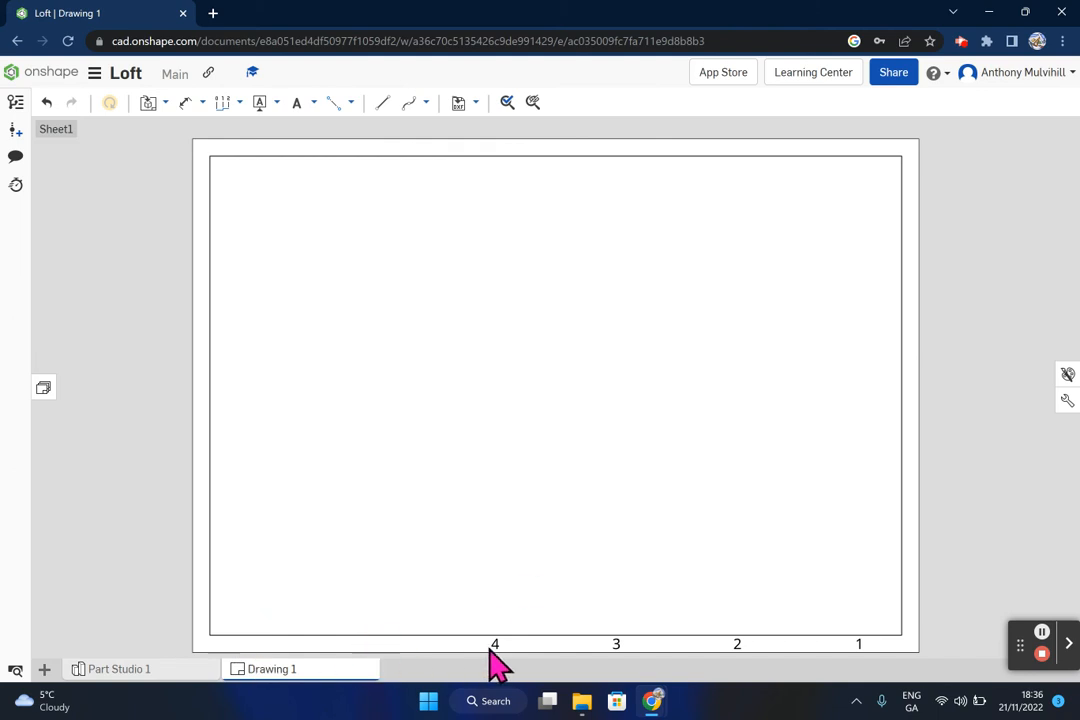
left_click(615, 645)
key("Delete")
key("Delete")
Draw two lines forming a rectangular box about 69 mm wide in the lower-right corner of the sheet border
left_click(383, 104)
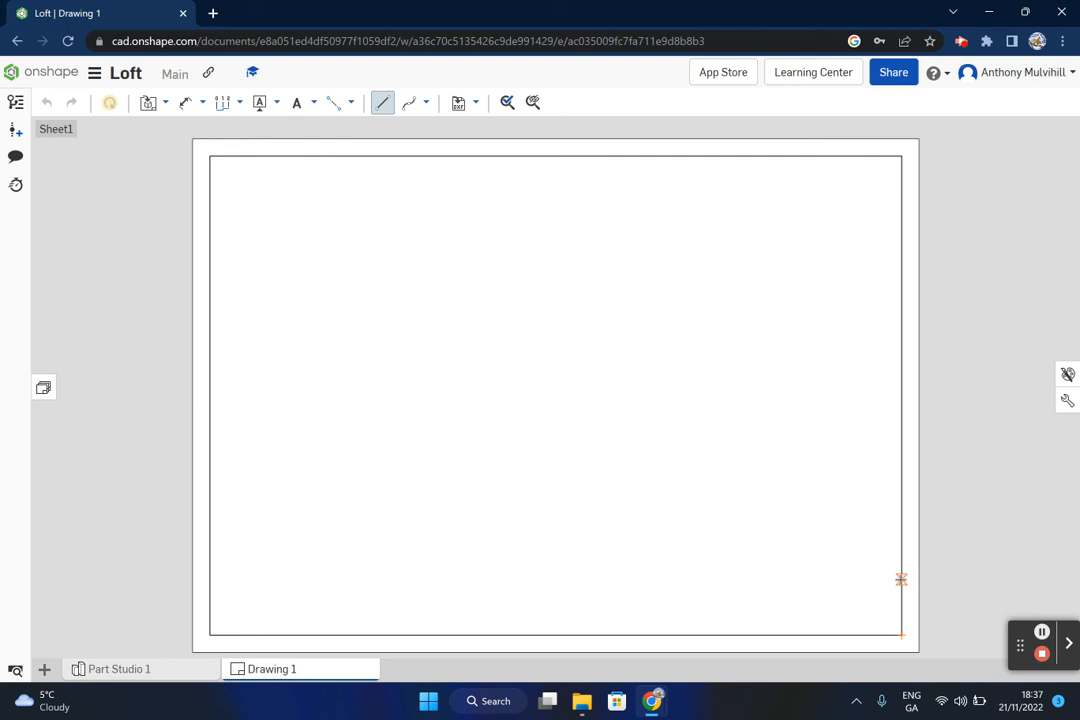
left_click(900, 580)
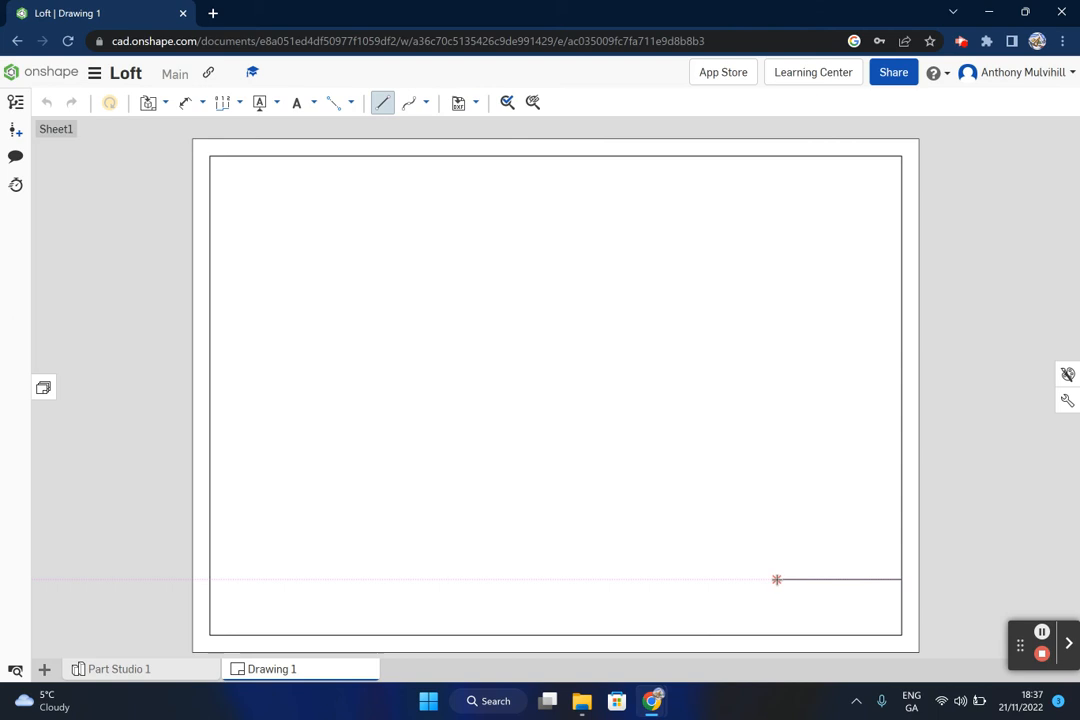
left_click(782, 579)
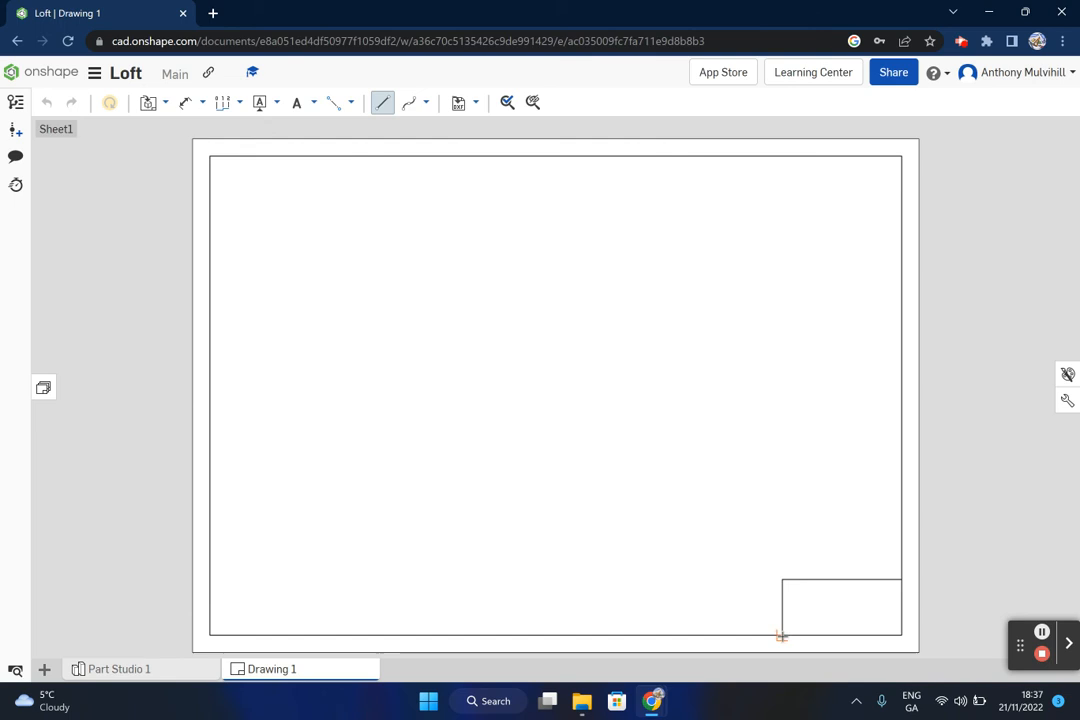
left_click(810, 608)
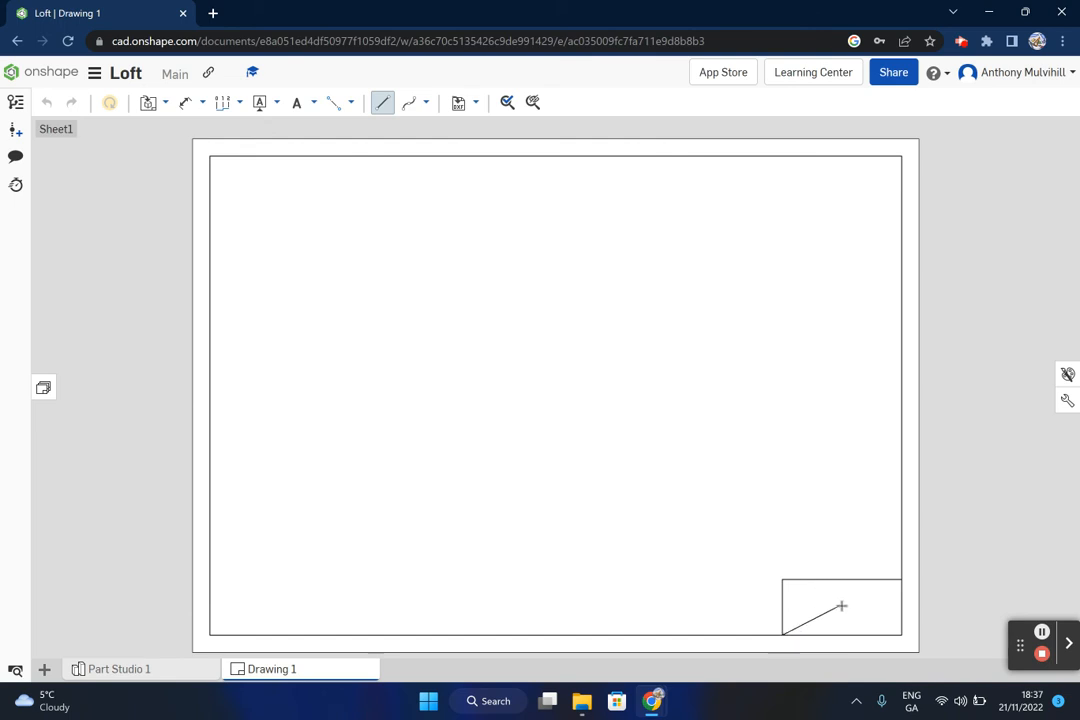
key("Escape")
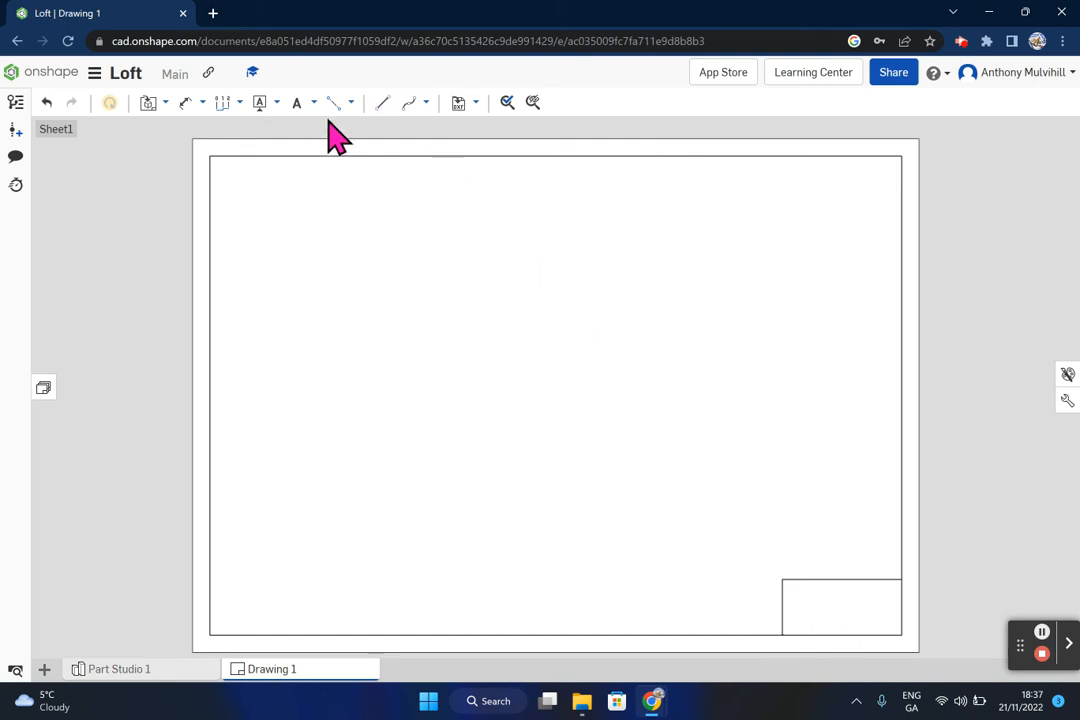
Dimension the width of the corner box along its upper line, placing the dimension above it
left_click(187, 104)
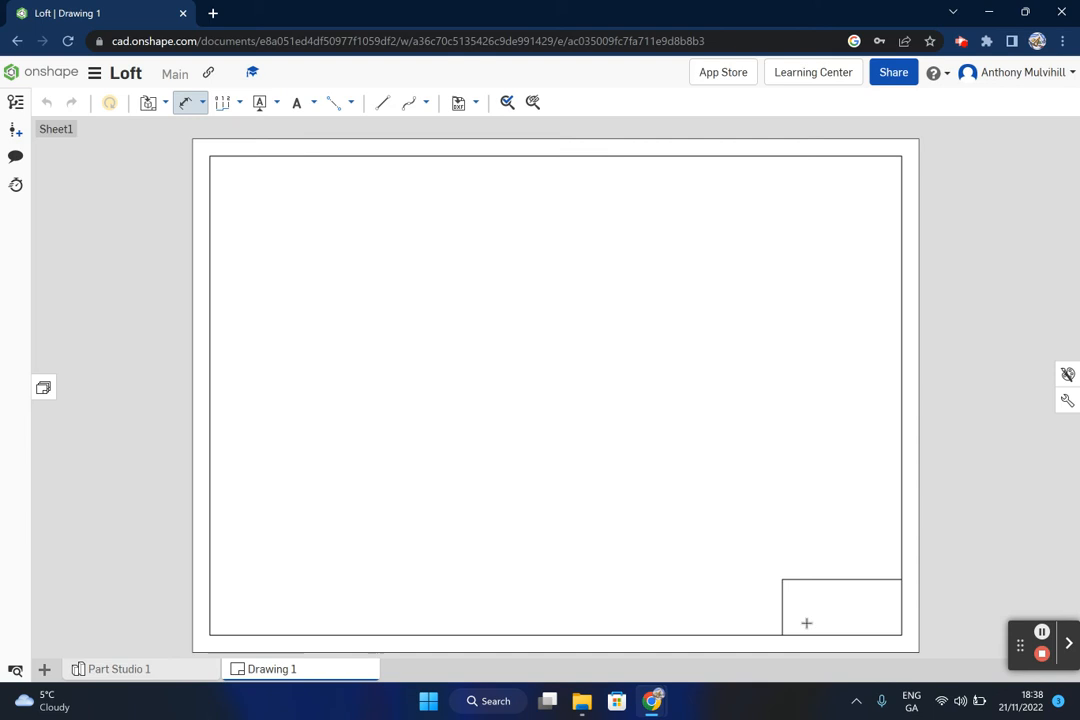
left_click(834, 578)
left_click(841, 545)
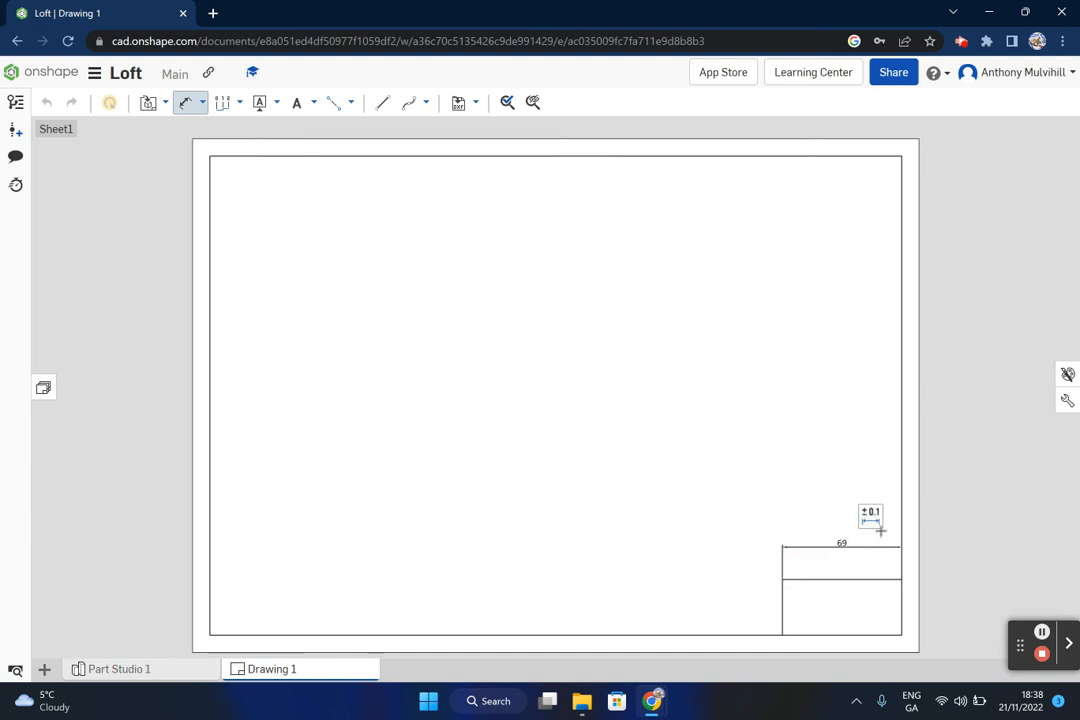
scroll(863, 557, "up", 5)
scroll(822, 559, "down", 5)
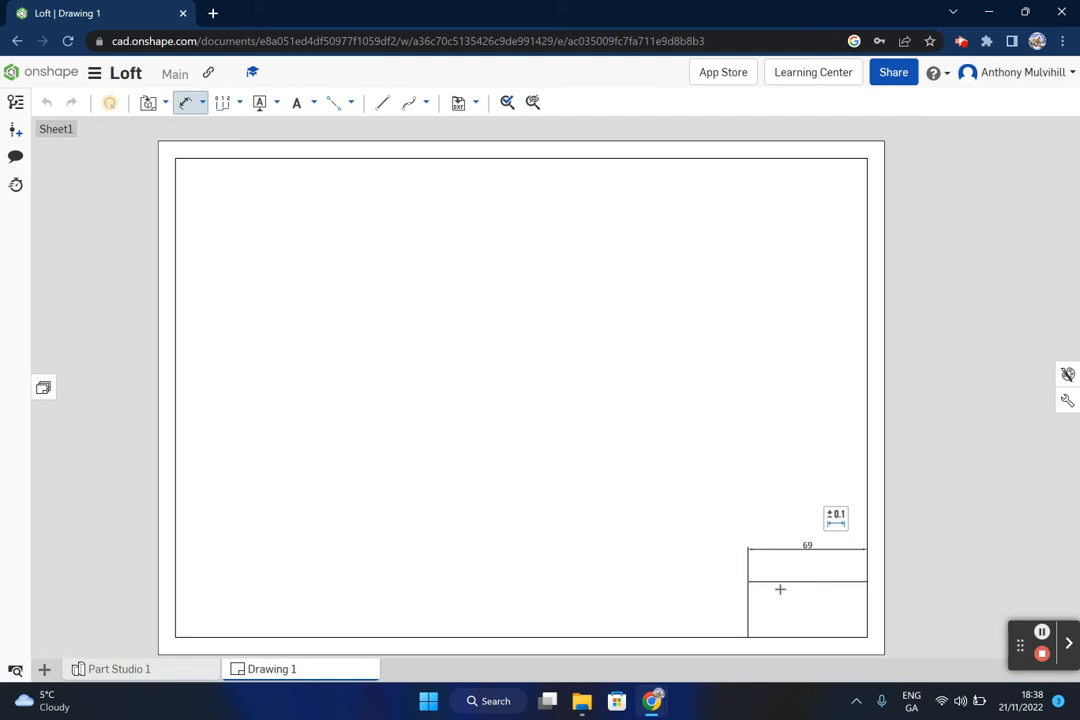
Delete the width dimension above the corner box
key("Escape")
left_click(812, 556)
key("Delete")
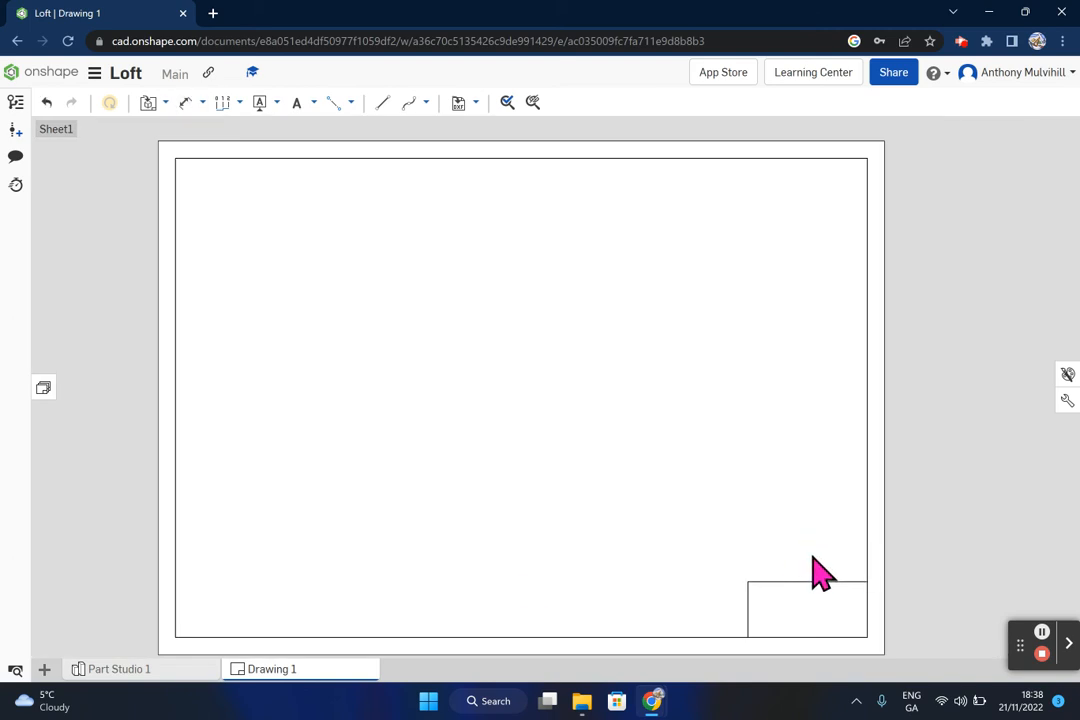
Extend the corner box's upper line outward to about 79 mm and delete the box's vertical side line
scroll(755, 598, "up", 4)
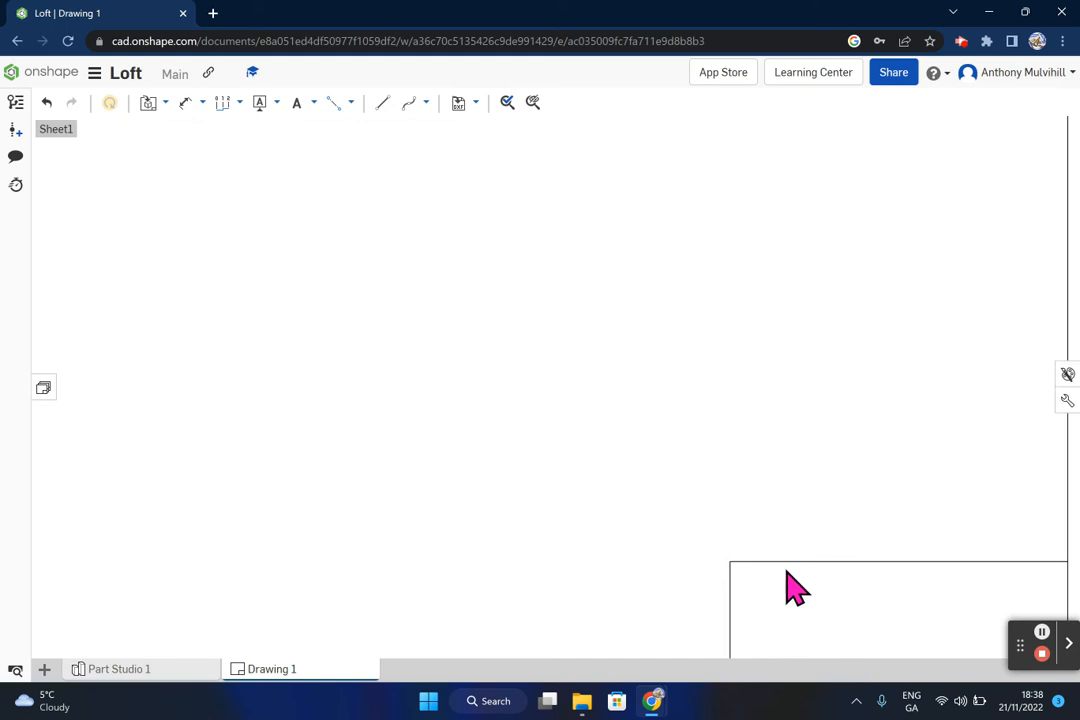
scroll(845, 582, "down", 4)
scroll(952, 641, "up", 4)
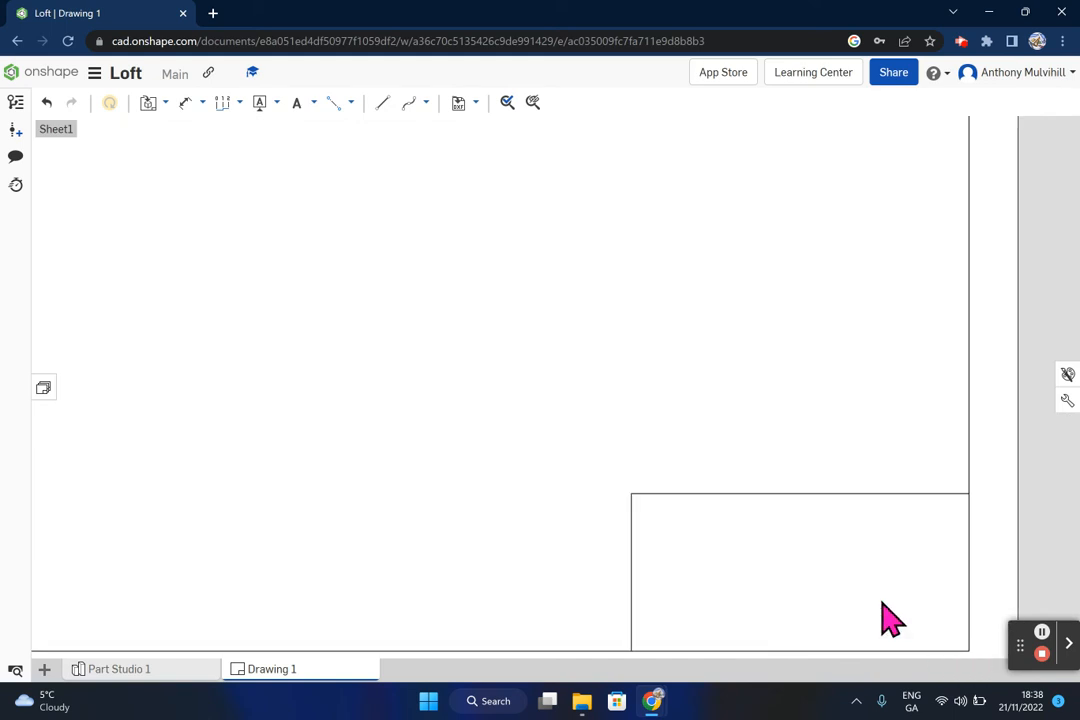
left_click(671, 495)
left_click_drag(633, 493, 583, 492)
left_click(629, 525)
left_click_drag(629, 525, 611, 527)
key("ctrl+z")
left_click(631, 557)
key("Delete")
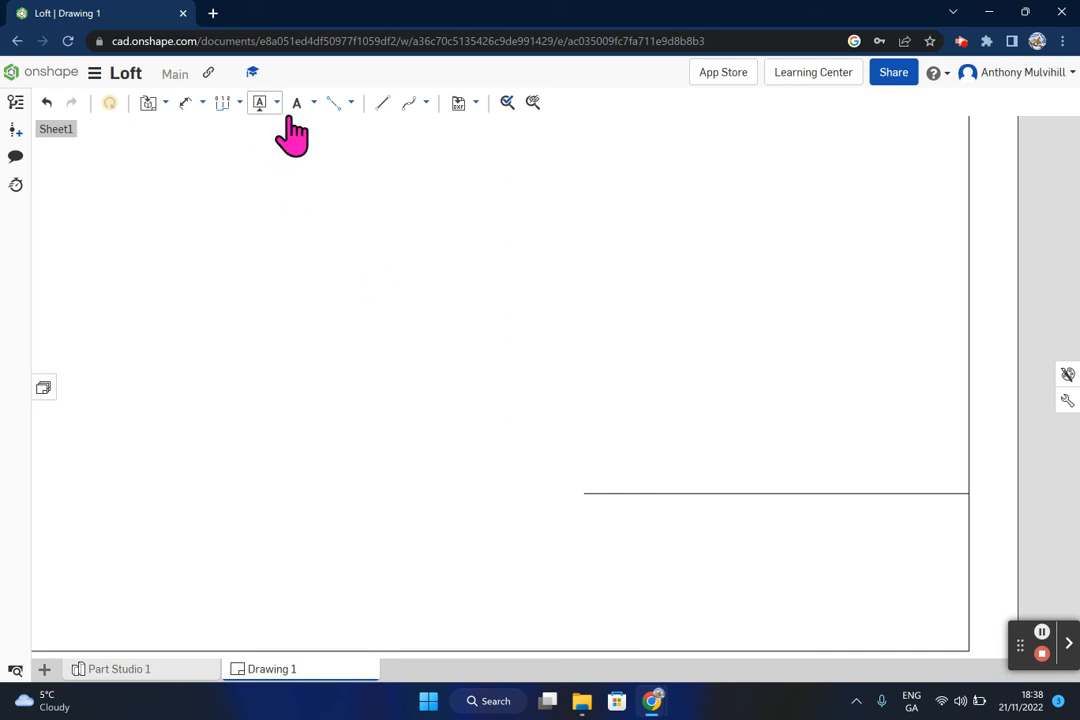
Lengthen the box's upper line to about 80 mm, checking its length with the Dimension tool without placing a dimension
left_click(187, 104)
left_click(799, 494)
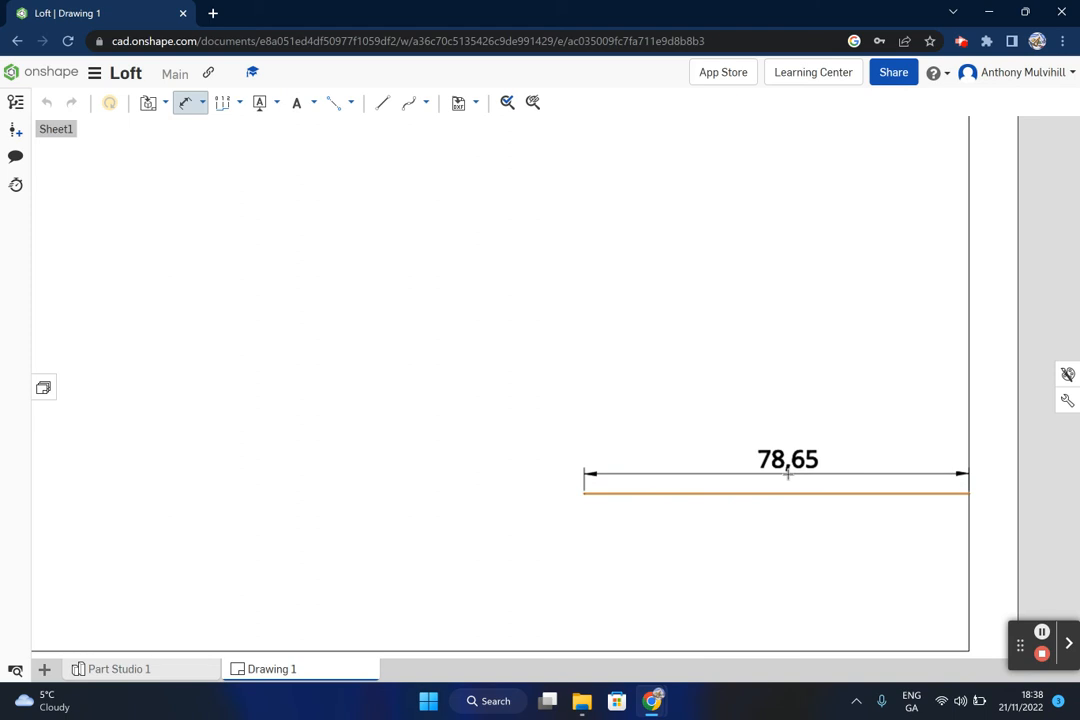
key("Escape")
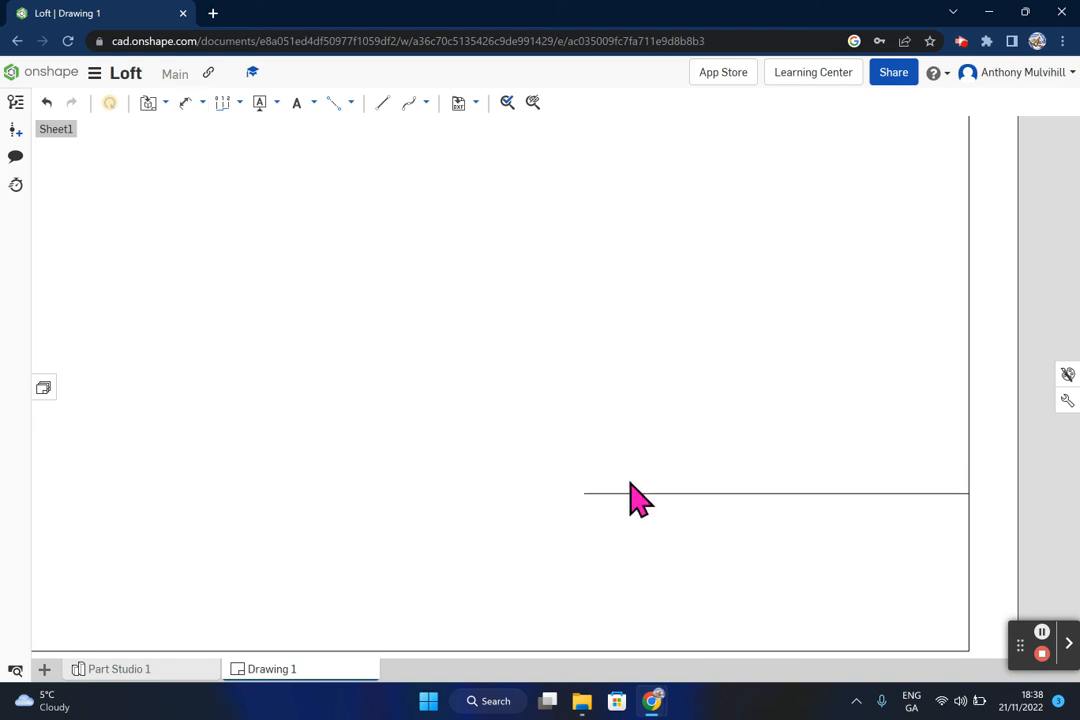
left_click_drag(583, 493, 577, 493)
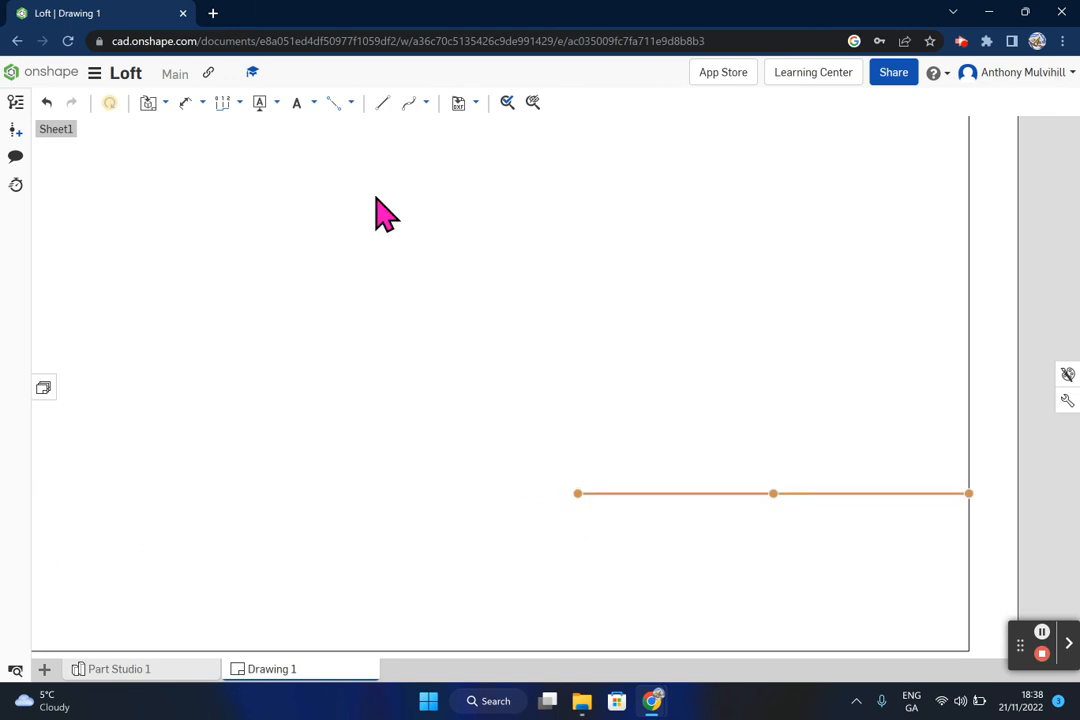
left_click(190, 104)
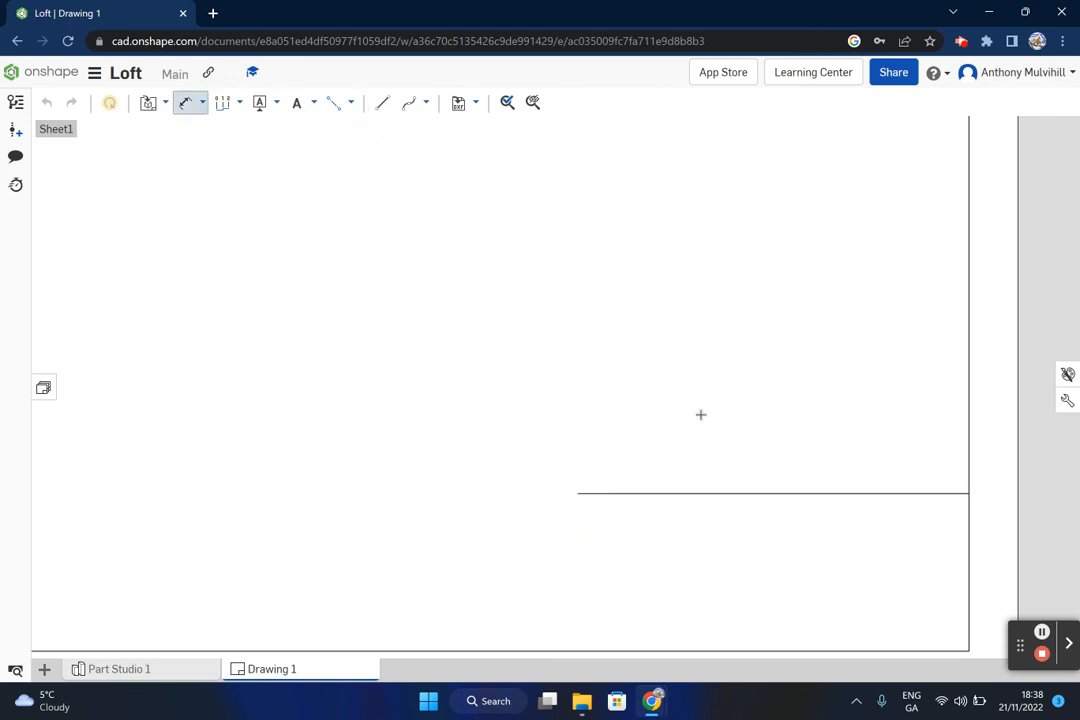
left_click(814, 492)
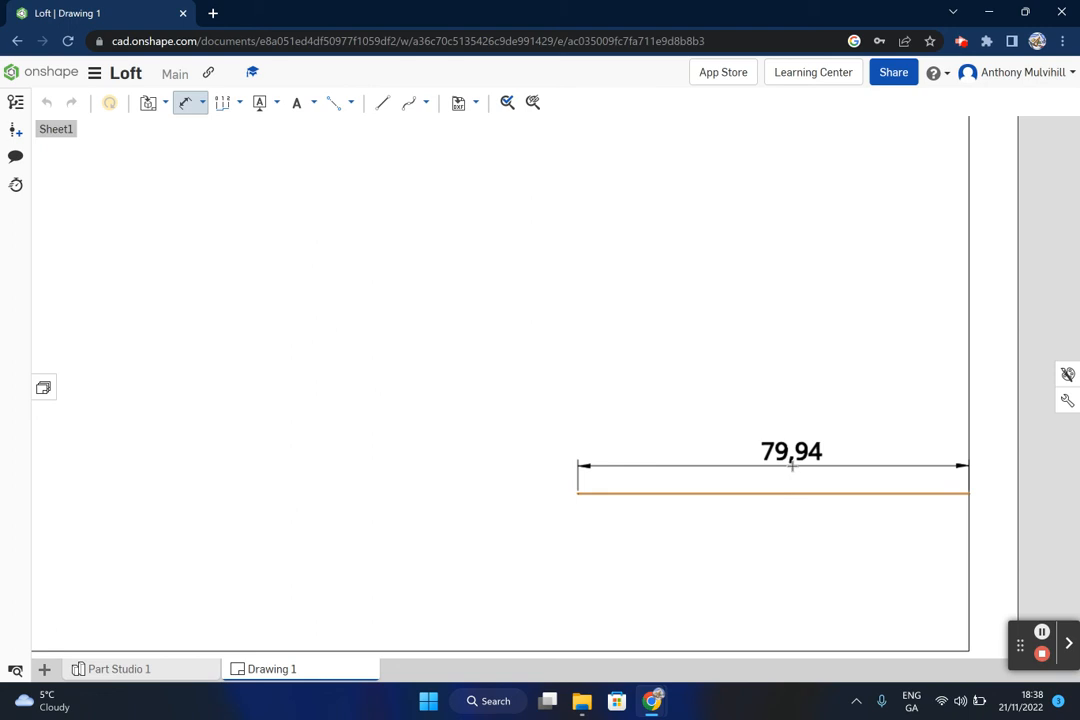
key("Escape")
Draw a vertical line from the upper line's free end down to the sheet's lower border
left_click(385, 105)
left_click(578, 494)
left_click(580, 650)
key("Escape")
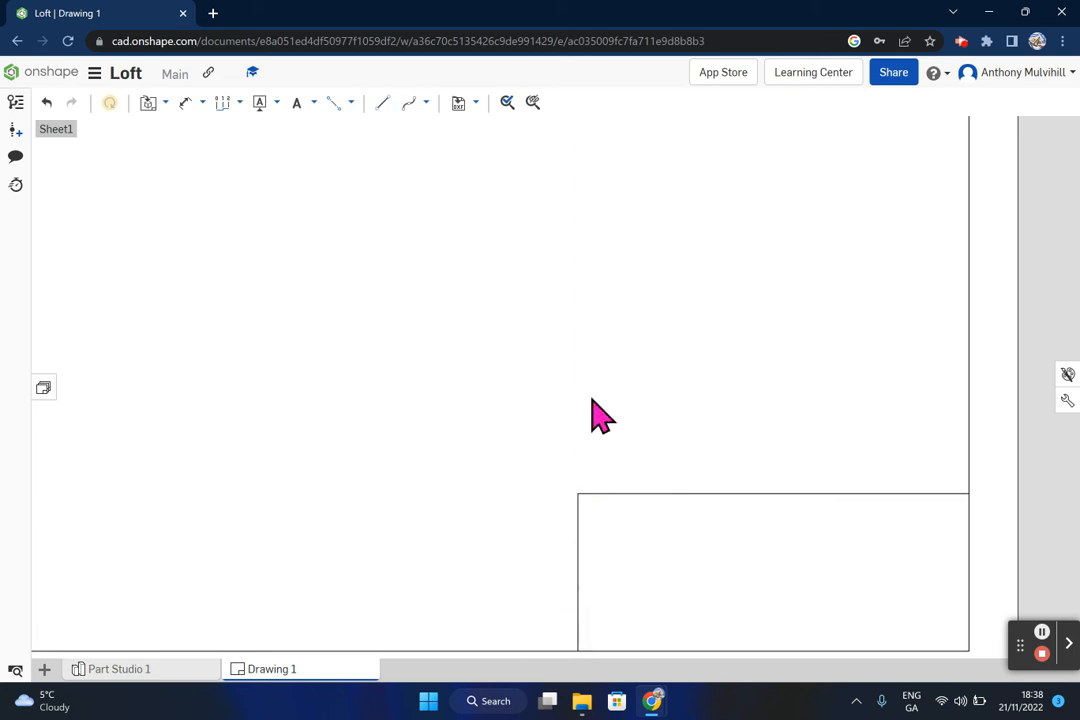
Check the box's height with the Dimension tool, then raise its upper line and stretch the side line between it and the lower border
left_click(185, 103)
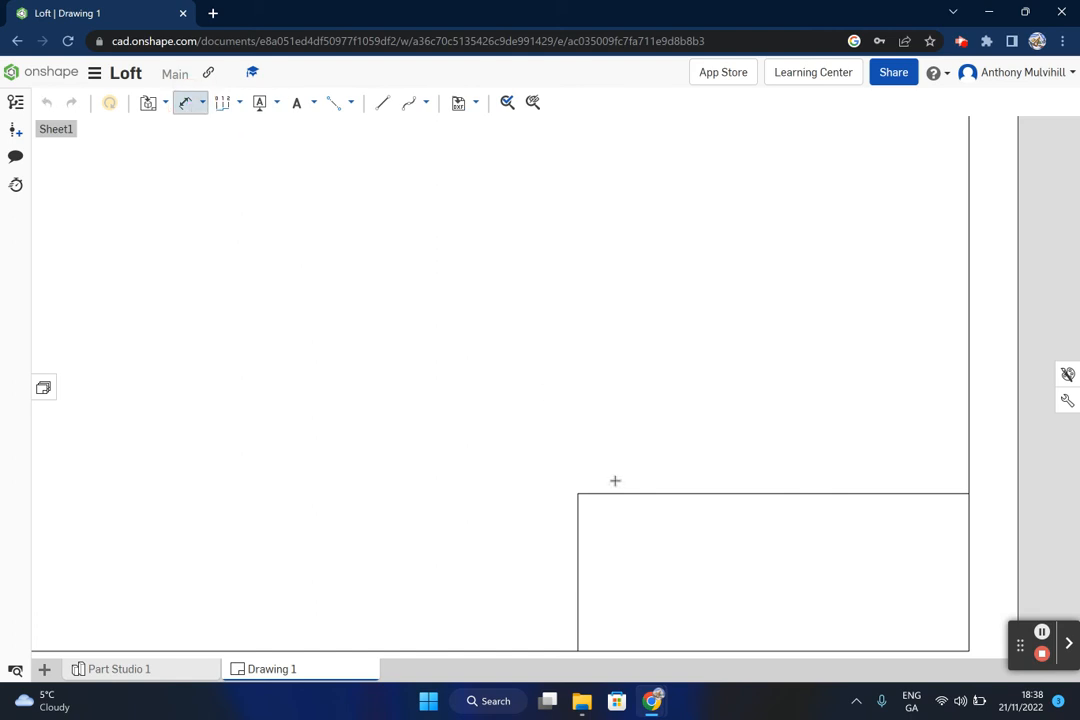
left_click(578, 621)
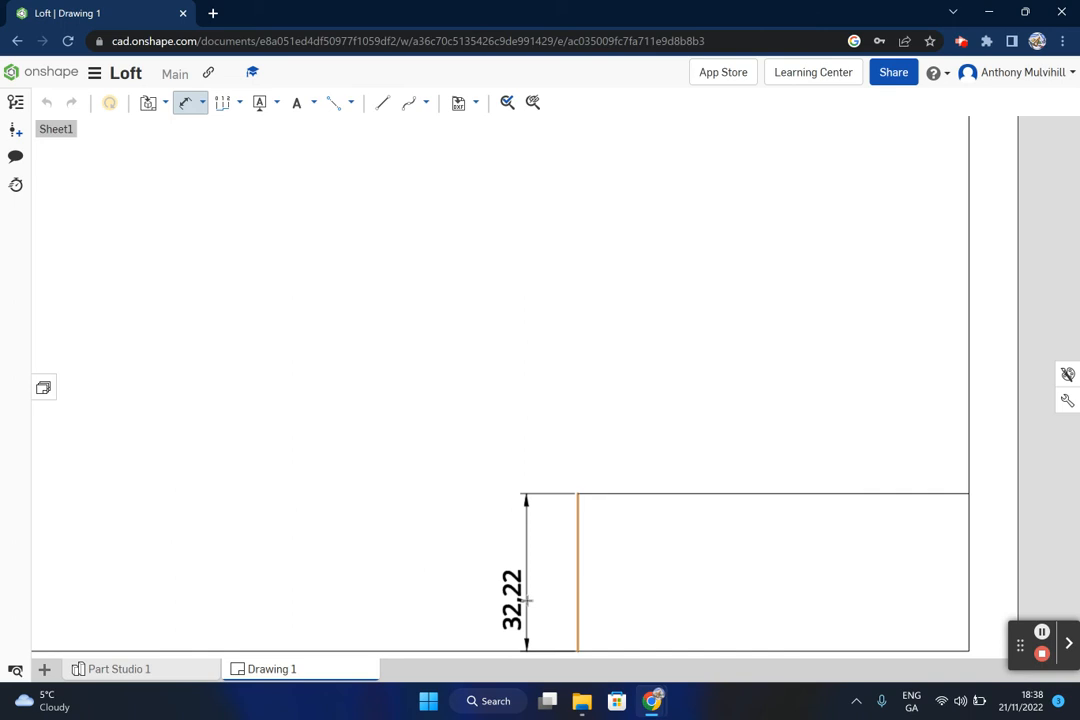
key("Escape")
left_click(609, 493)
left_click(577, 491)
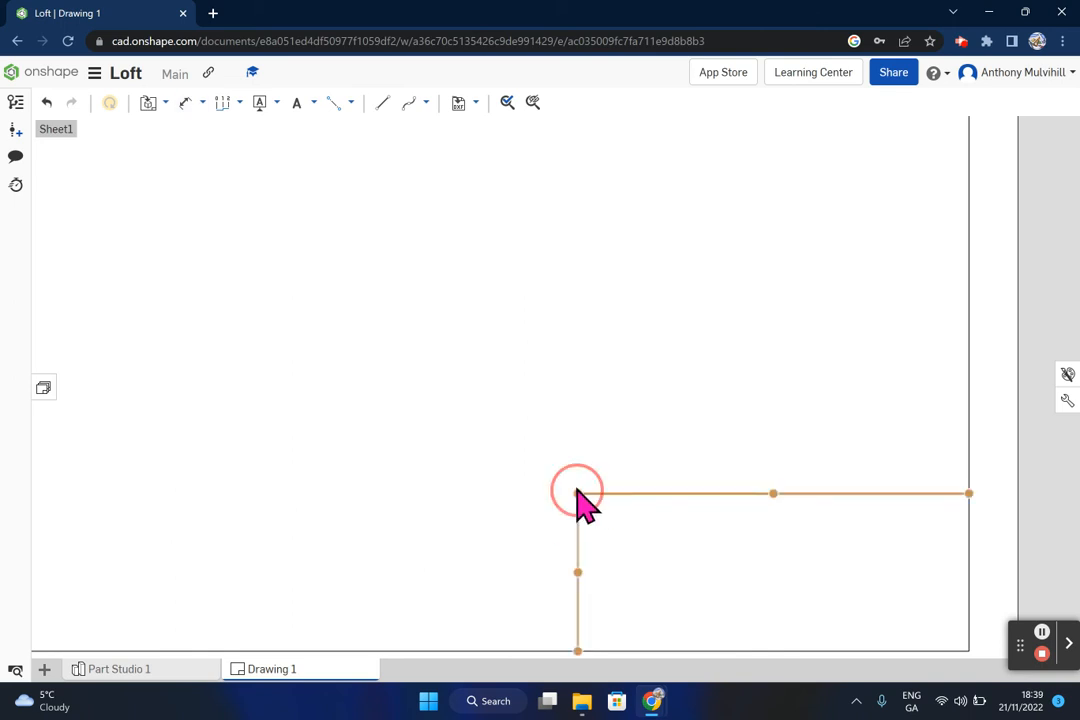
left_click_drag(577, 486, 578, 467)
left_click(578, 622)
left_click_drag(578, 622, 578, 650)
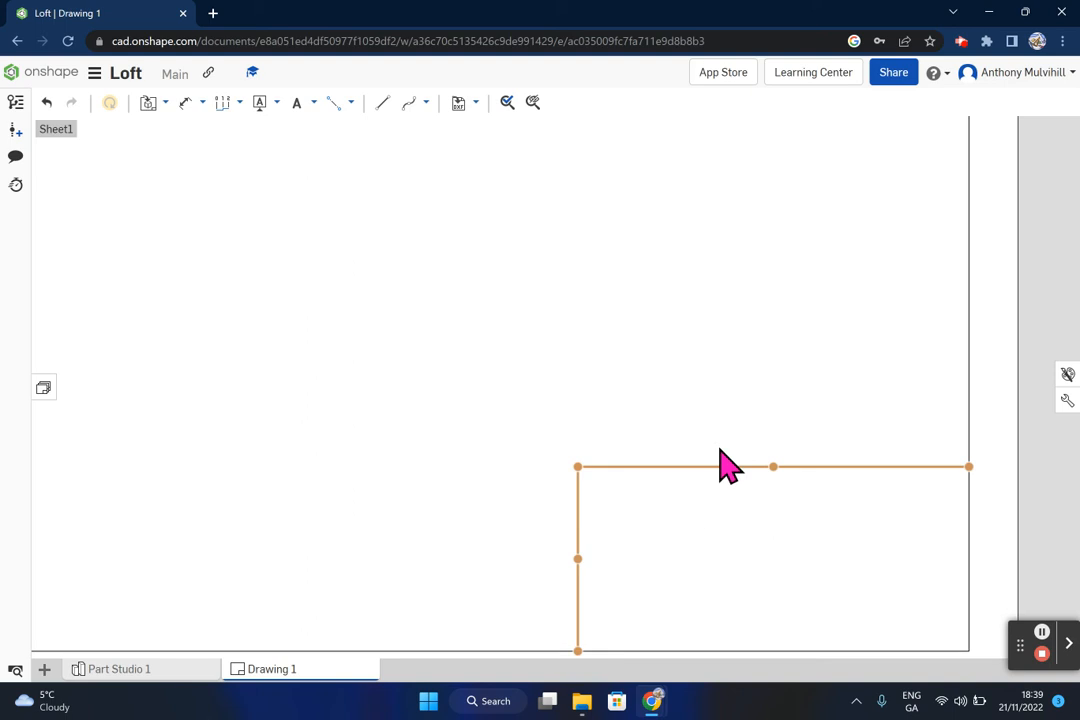
left_click(344, 259)
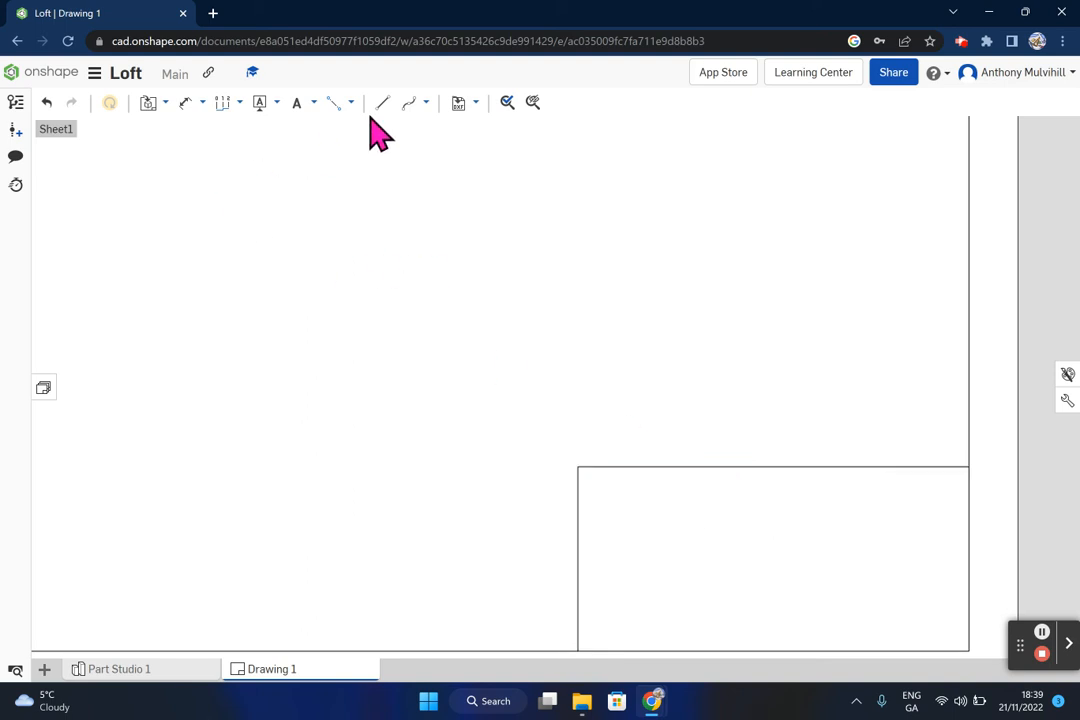
Remove the box's vertical side line and raise the upper line to about 40 mm above the lower border
left_click(185, 102)
left_click(577, 574)
key("Escape")
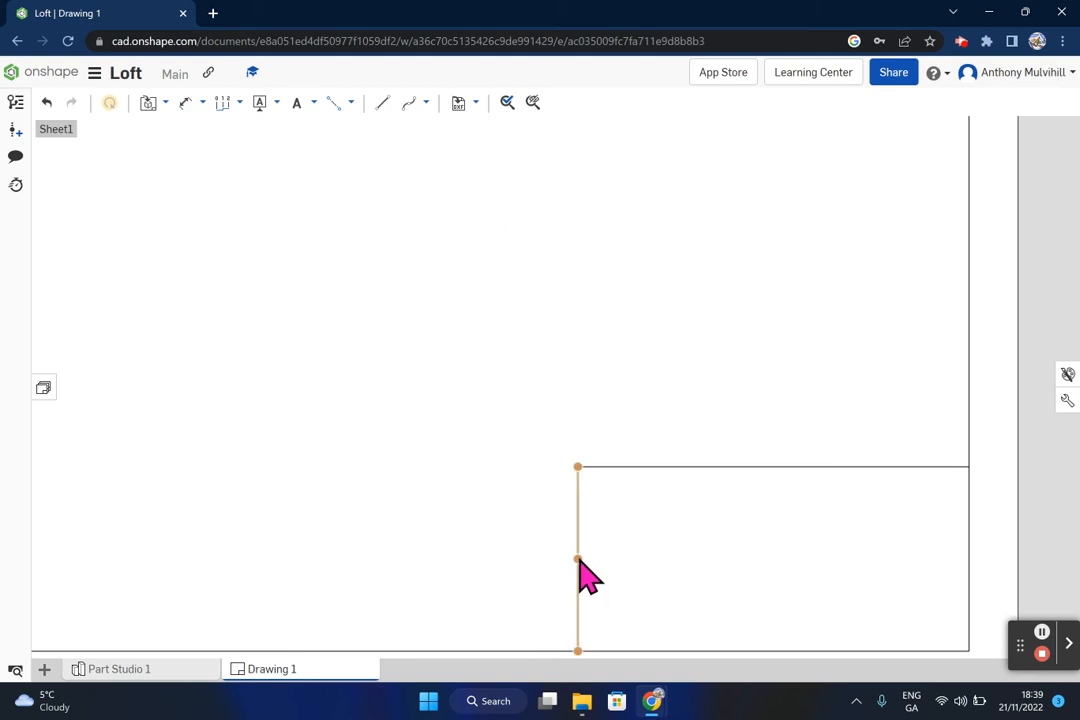
left_click(579, 546)
key("Delete")
left_click(718, 467)
left_click_drag(833, 465, 835, 457)
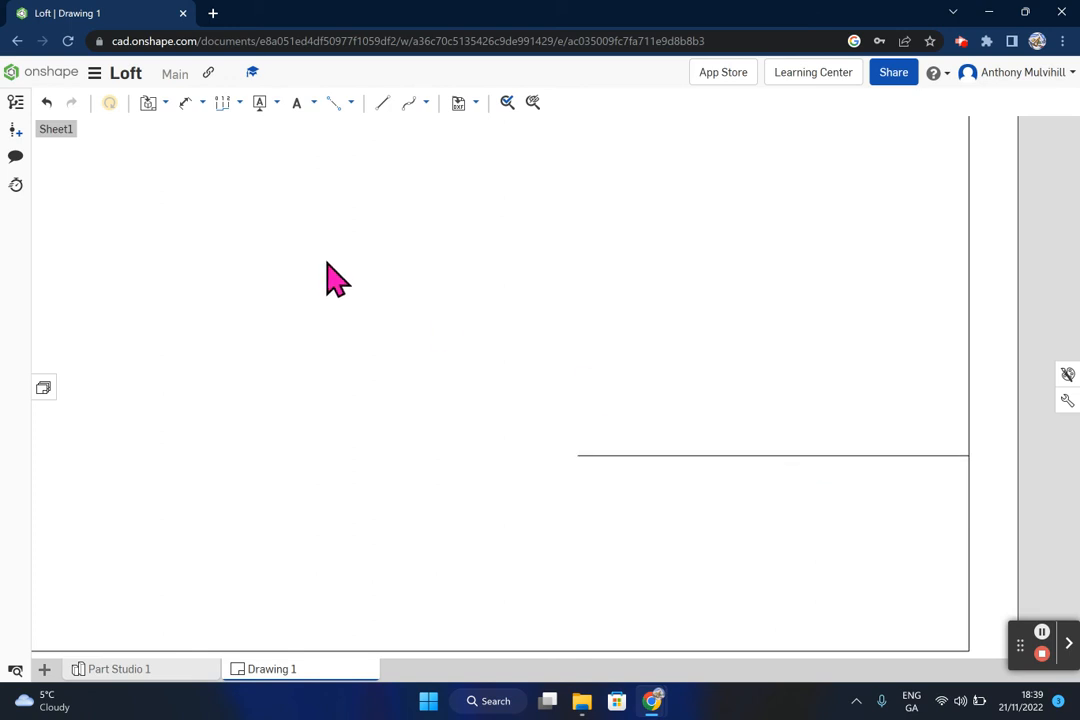
Close the box with a new vertical line from the raised upper line's free end to the lower border
left_click(381, 104)
left_click(578, 456)
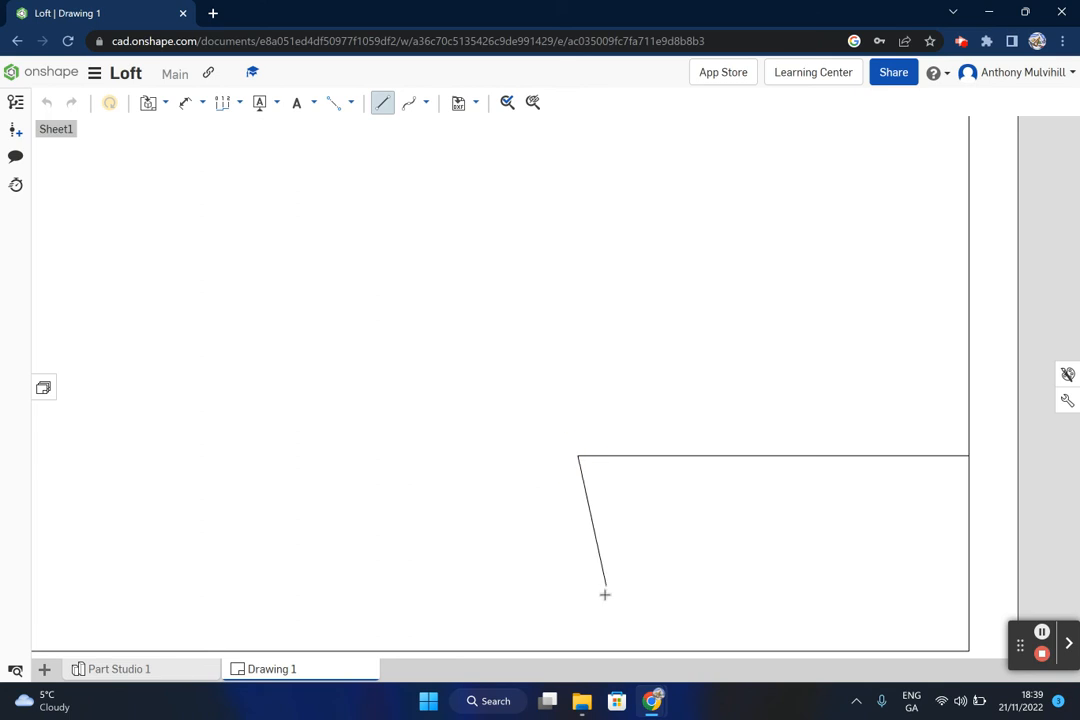
left_click(578, 649)
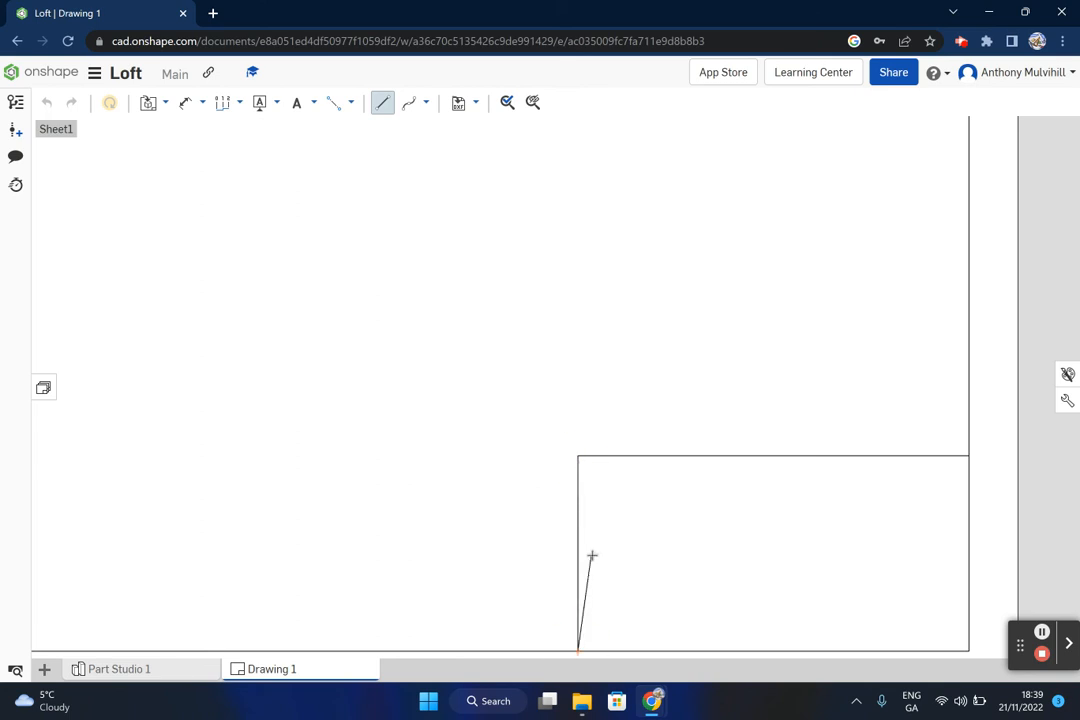
Measure the box's height and width with the Dimension tool without placing any dimensions
left_click(186, 103)
left_click(576, 555)
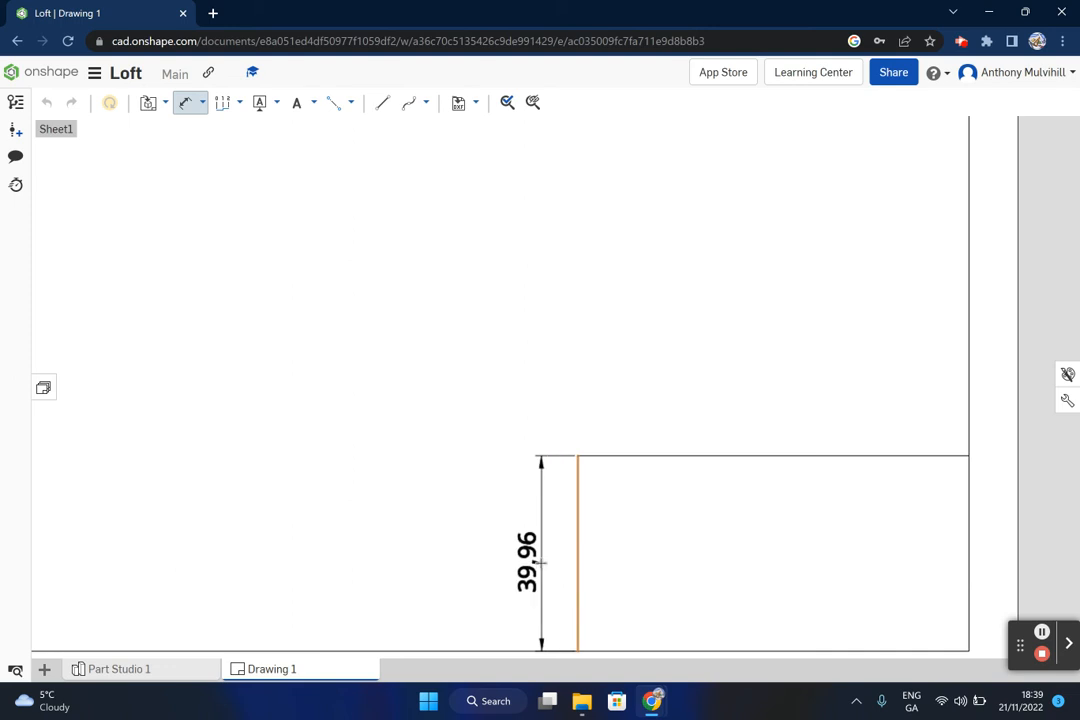
key("Escape")
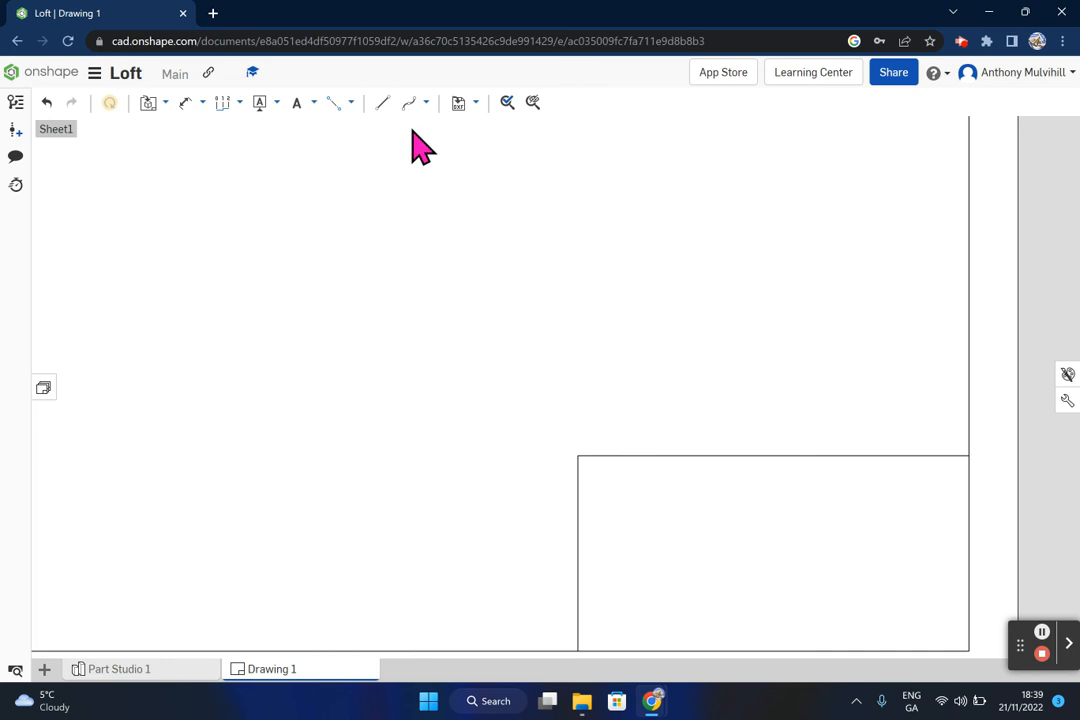
left_click(185, 103)
left_click(701, 455)
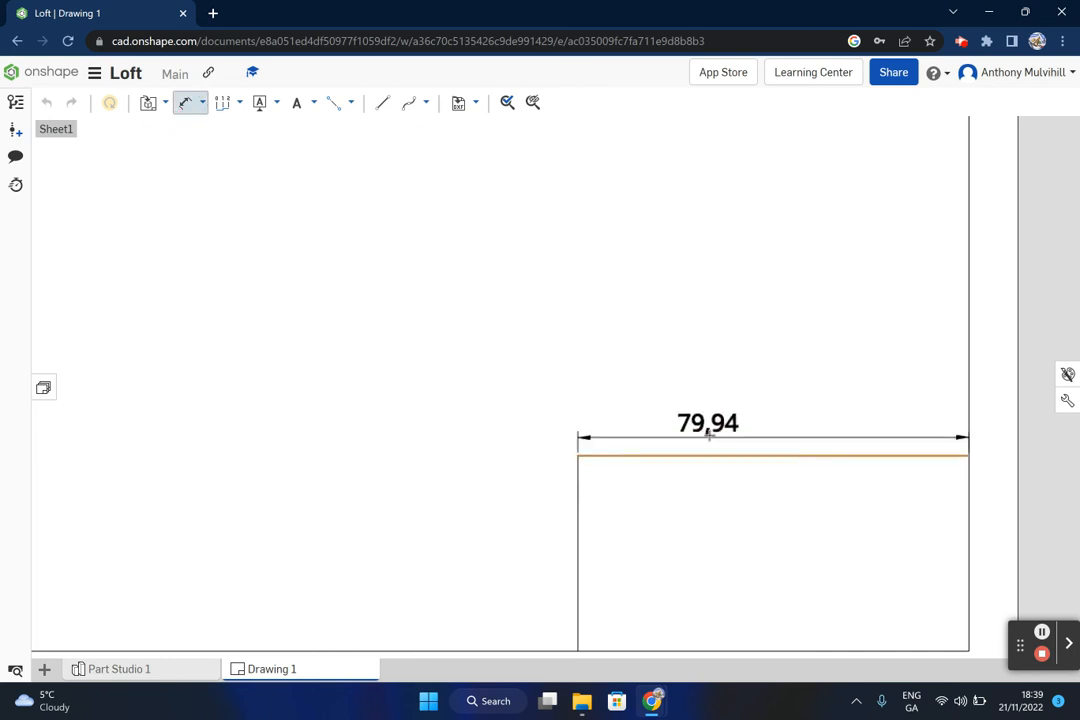
key("Escape")
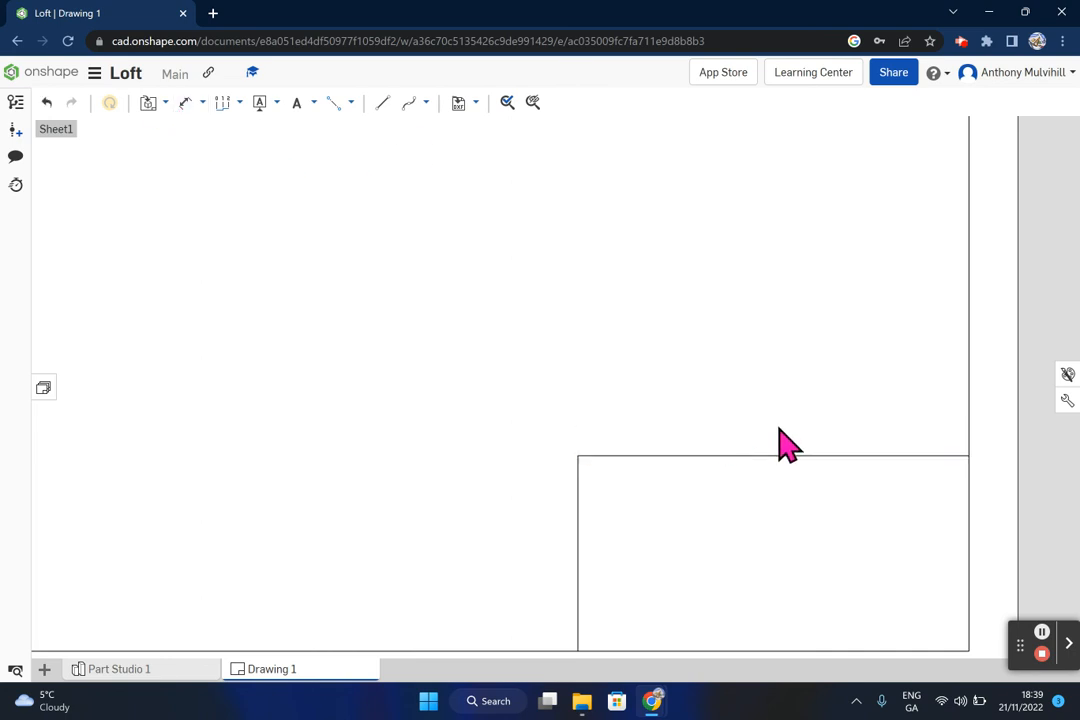
Draw a horizontal line across the full width of the box, about a quarter of its height below the upper line
left_click(383, 104)
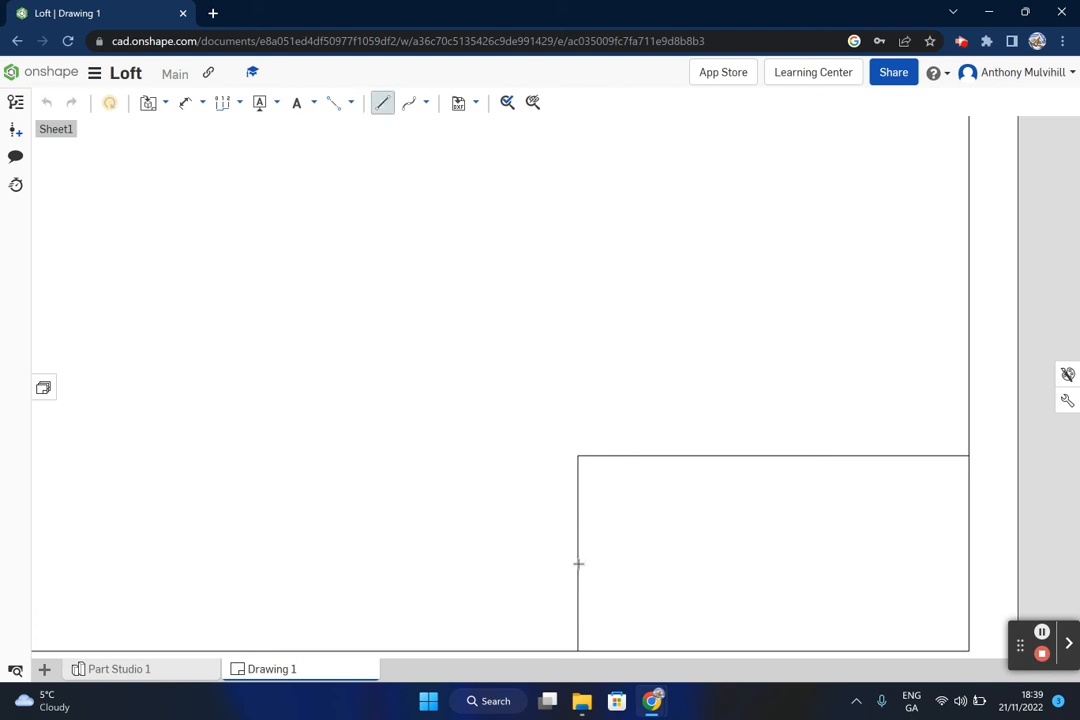
left_click(576, 504)
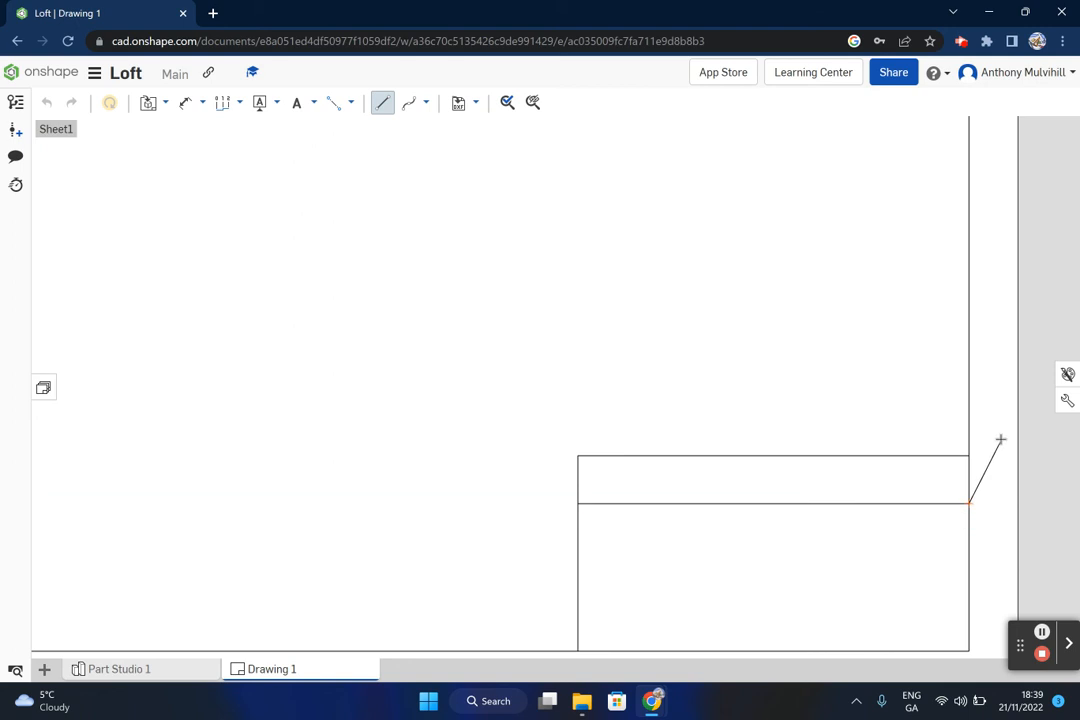
key("Escape")
Draw a vertical divider from the inner horizontal line to the lower border, about two thirds of the way across the box
left_click(380, 104)
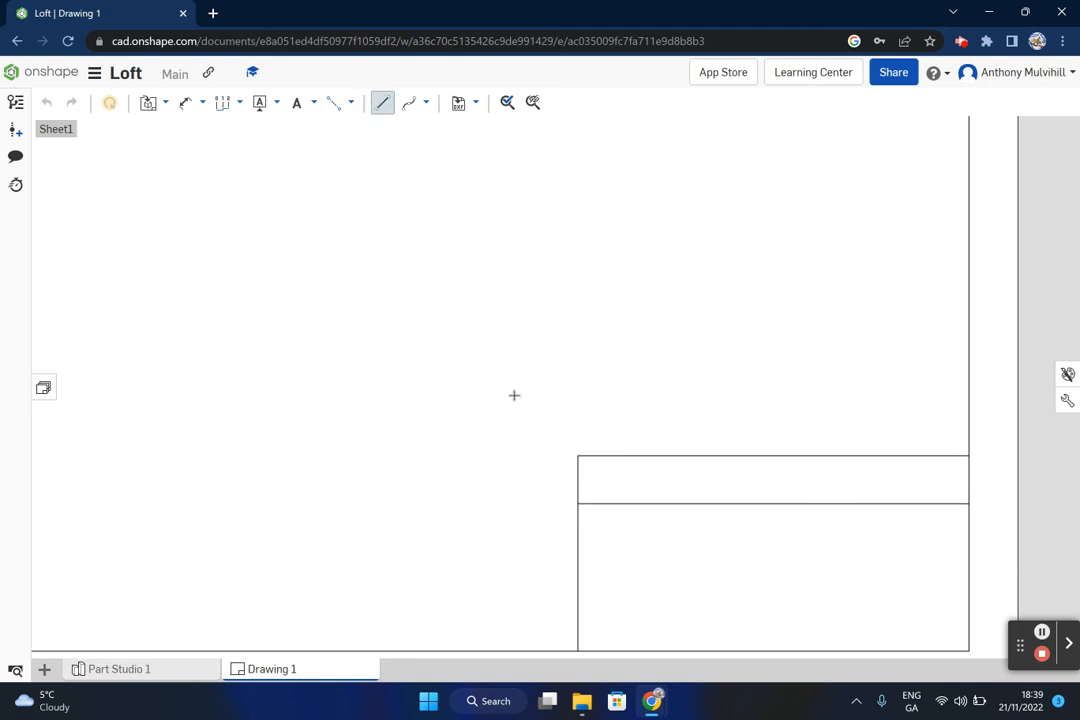
left_click(827, 505)
left_click(827, 648)
key("Escape")
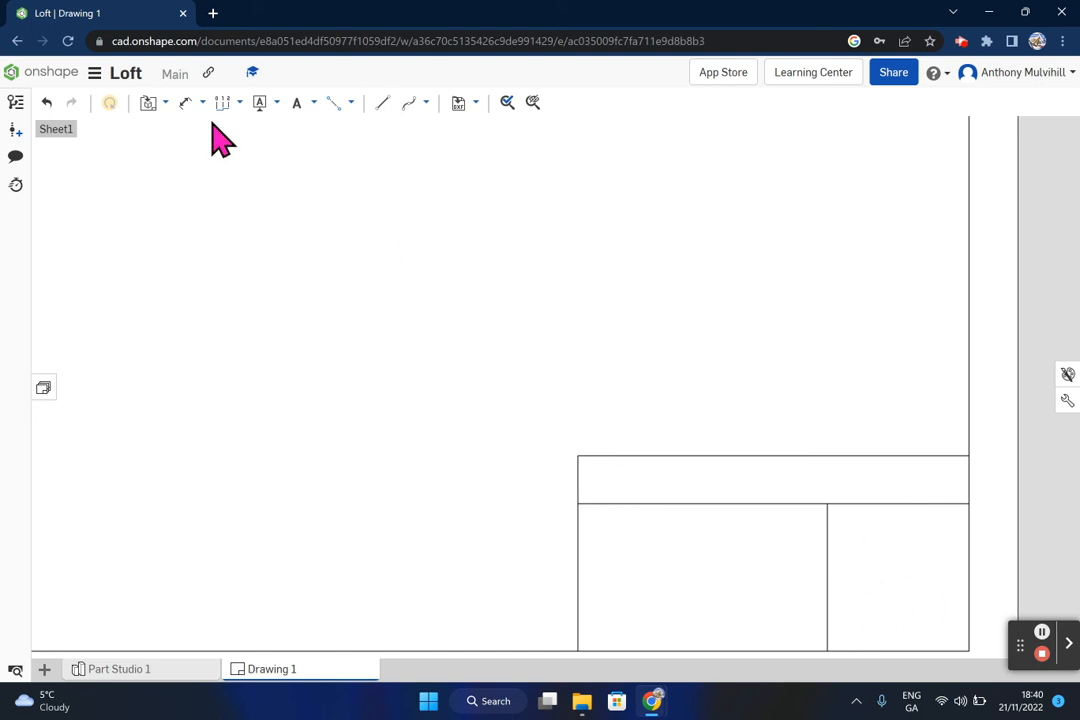
Draw two horizontal lines splitting the wider compartment, between the box's outer side and the divider, into three equal rows
left_click(382, 103)
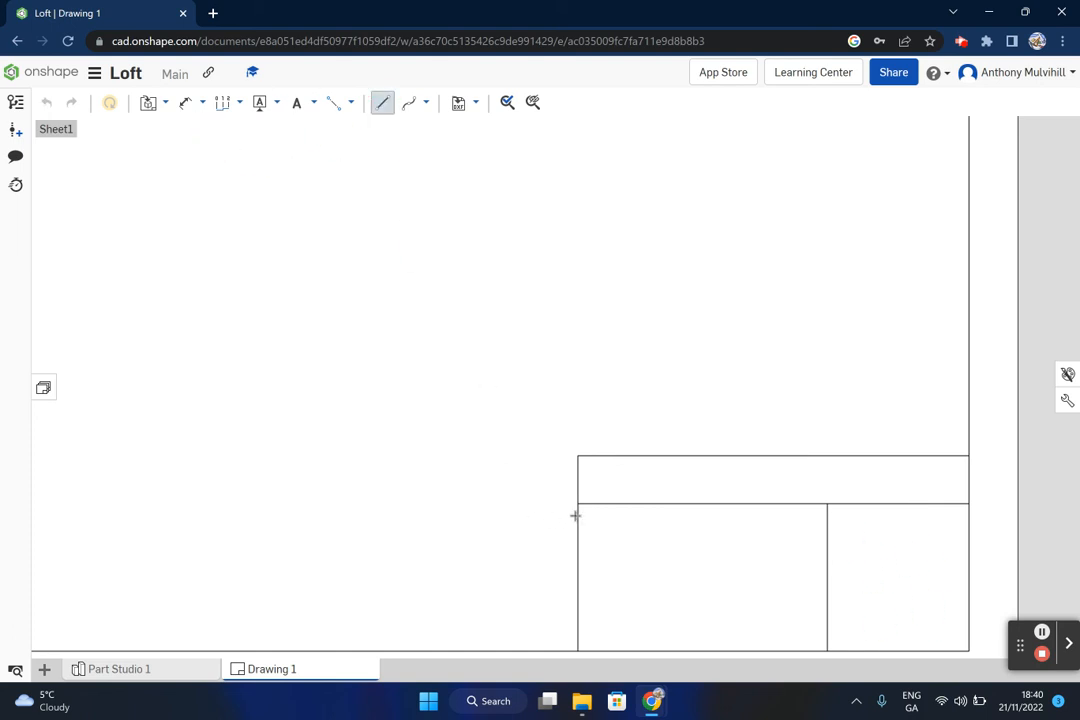
left_click(578, 554)
left_click(826, 553)
key("Escape")
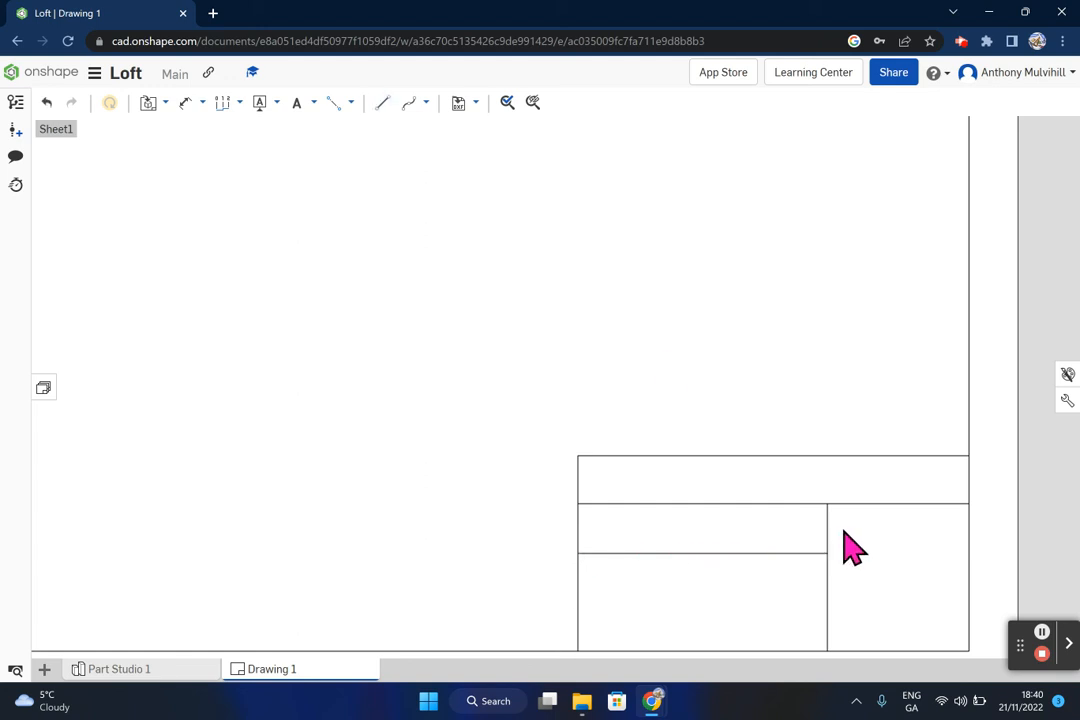
left_click(382, 103)
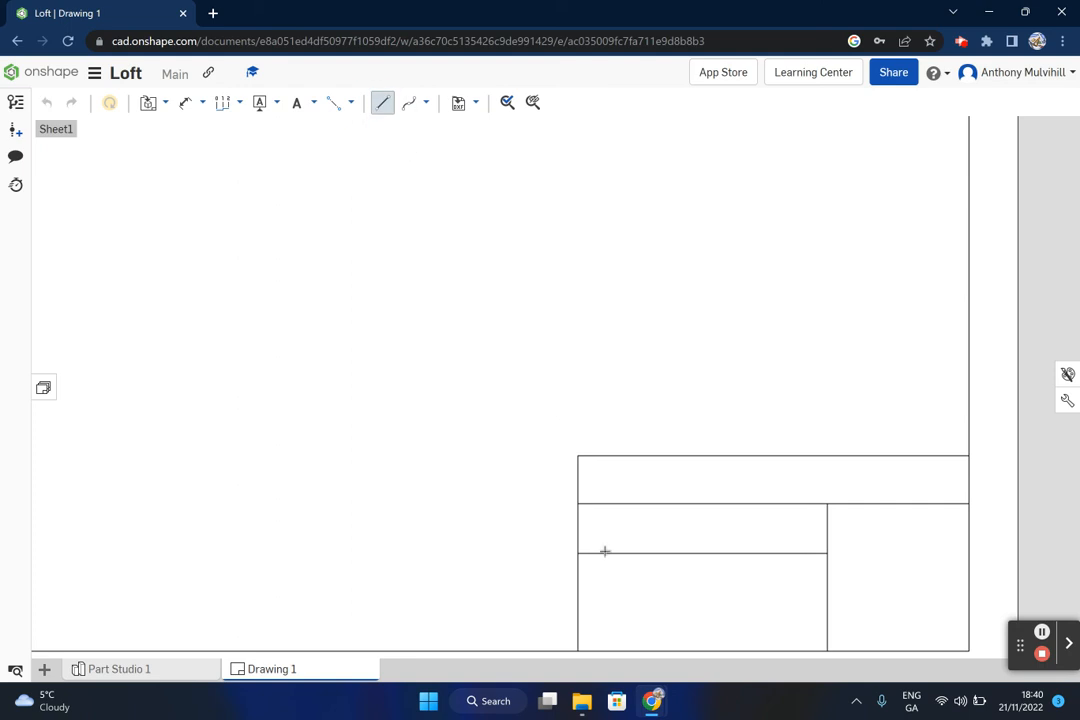
left_click(578, 602)
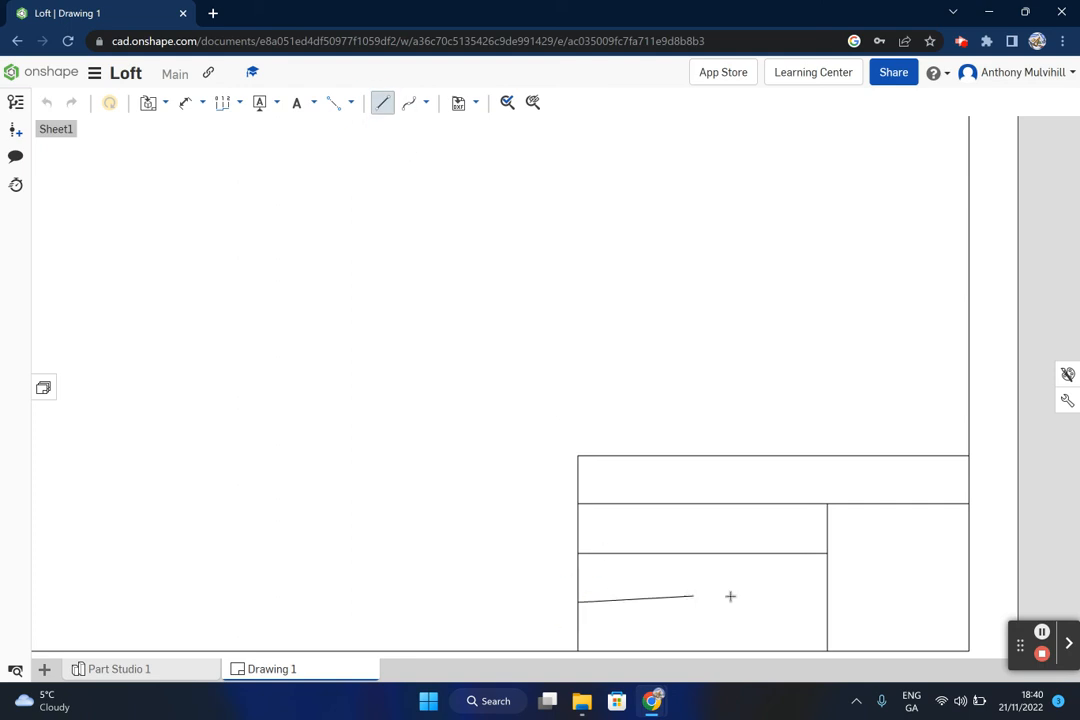
left_click(825, 603)
key("Escape")
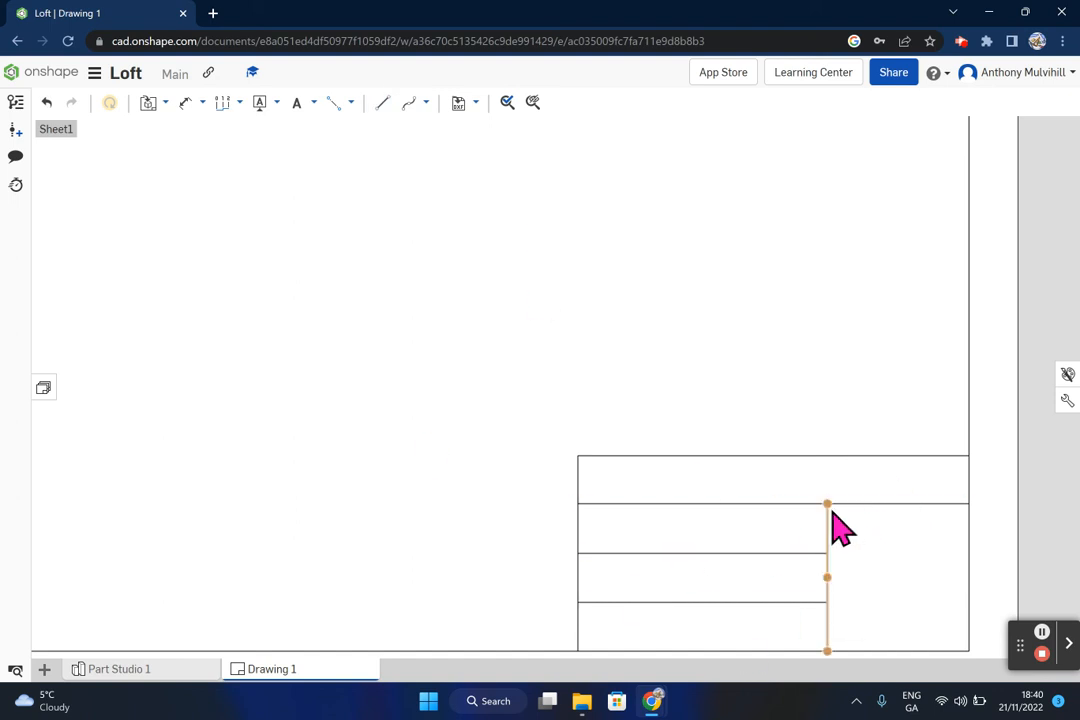
Review the whole sheet with its title box, then open a new browser tab
scroll(853, 521, "down", 5)
scroll(643, 335, "up", 2)
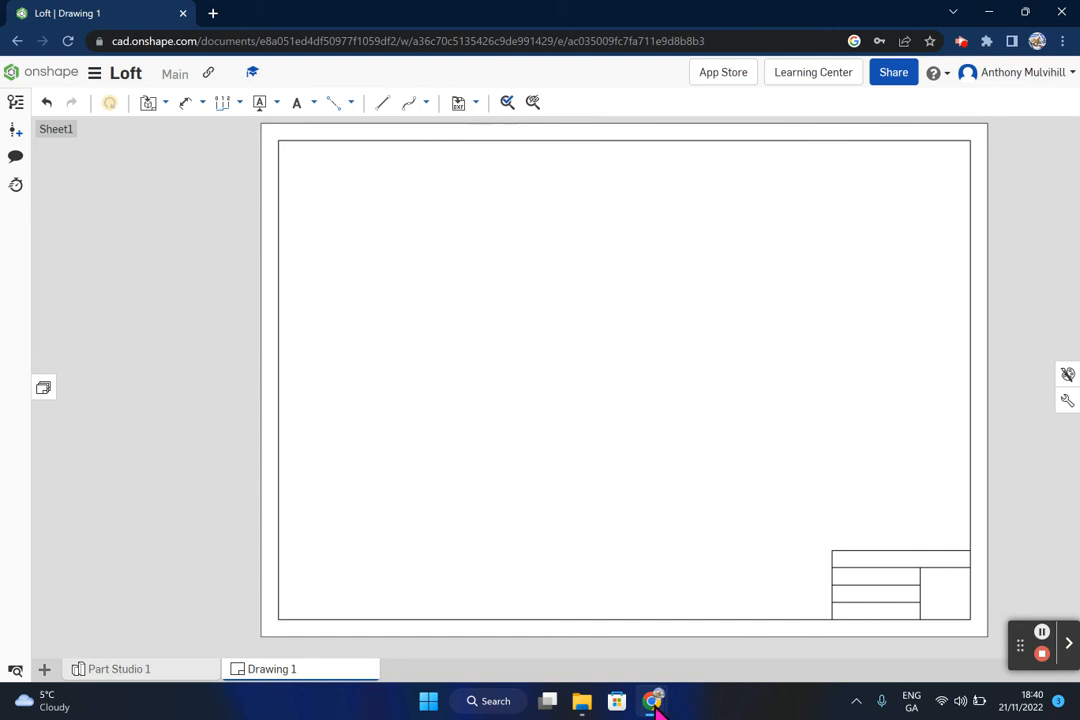
mouse_move(655, 707)
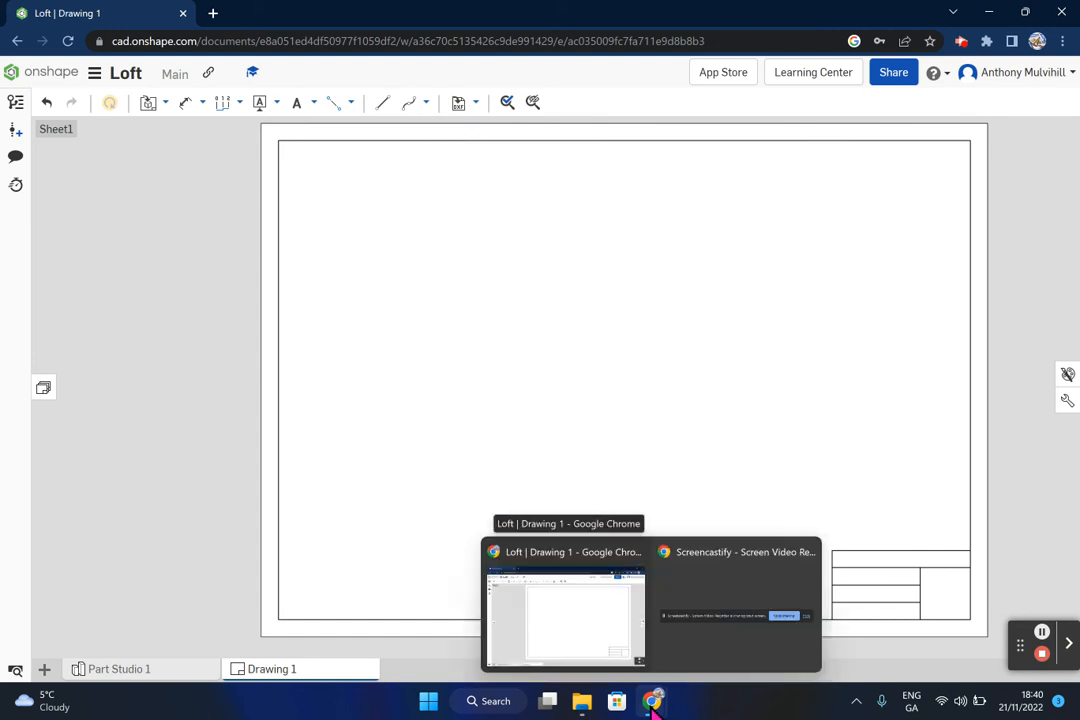
left_click(213, 13)
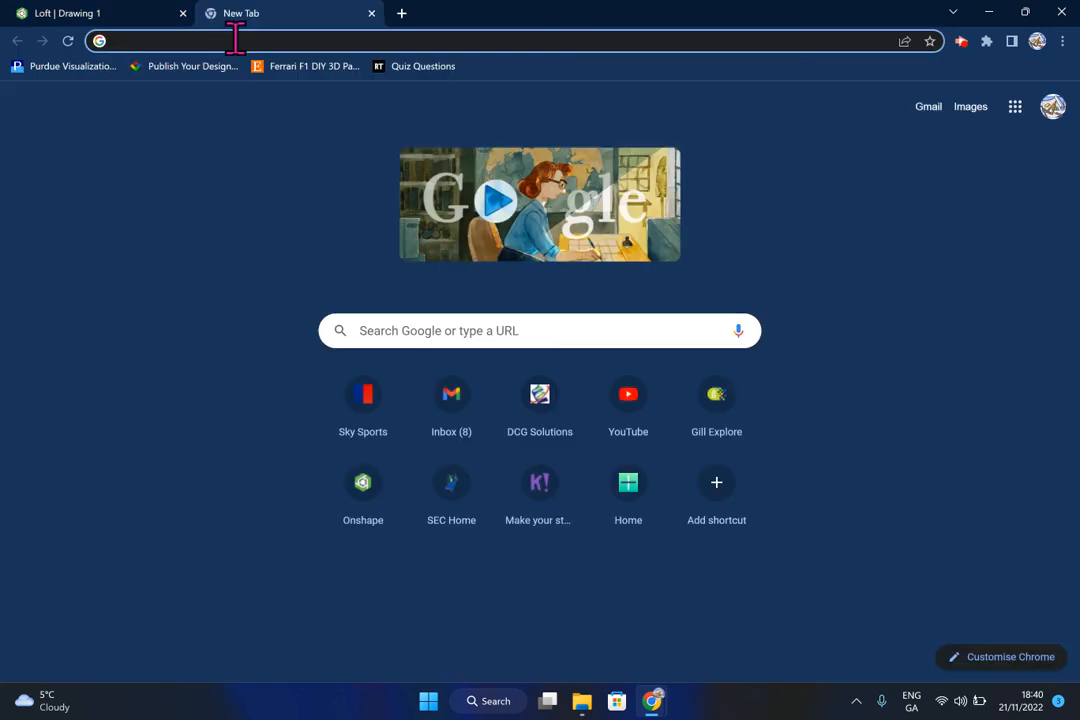
Go to loretokk.ie and find the school crest on the Open Night enrolment page
type("loret")
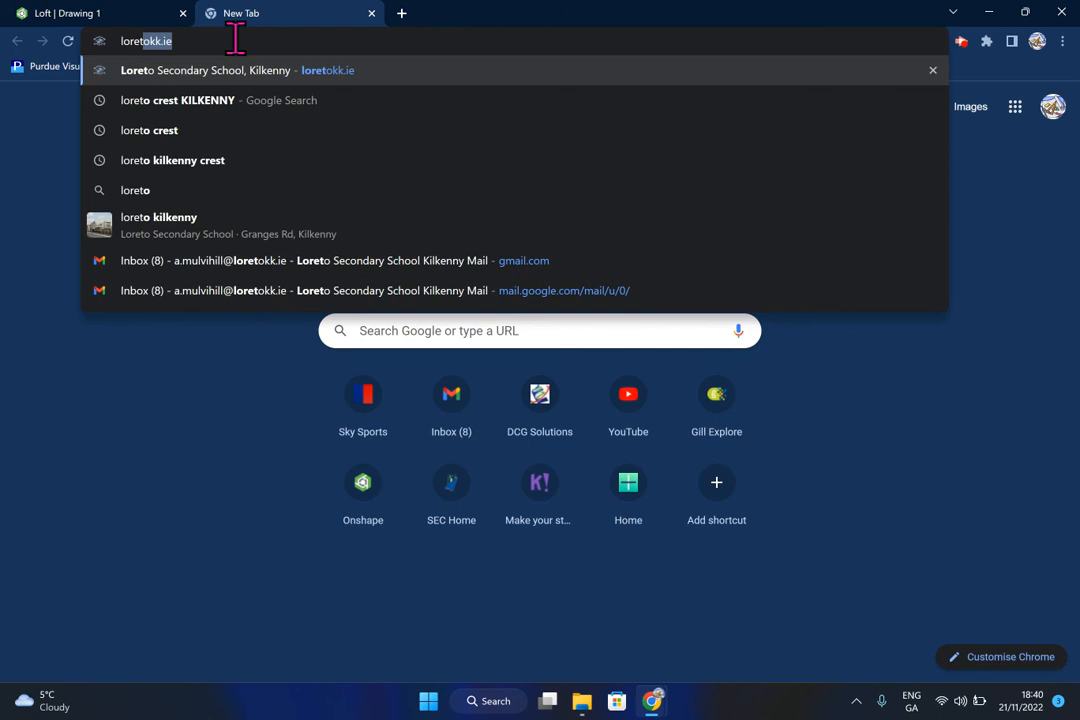
key("Right")
key("Return")
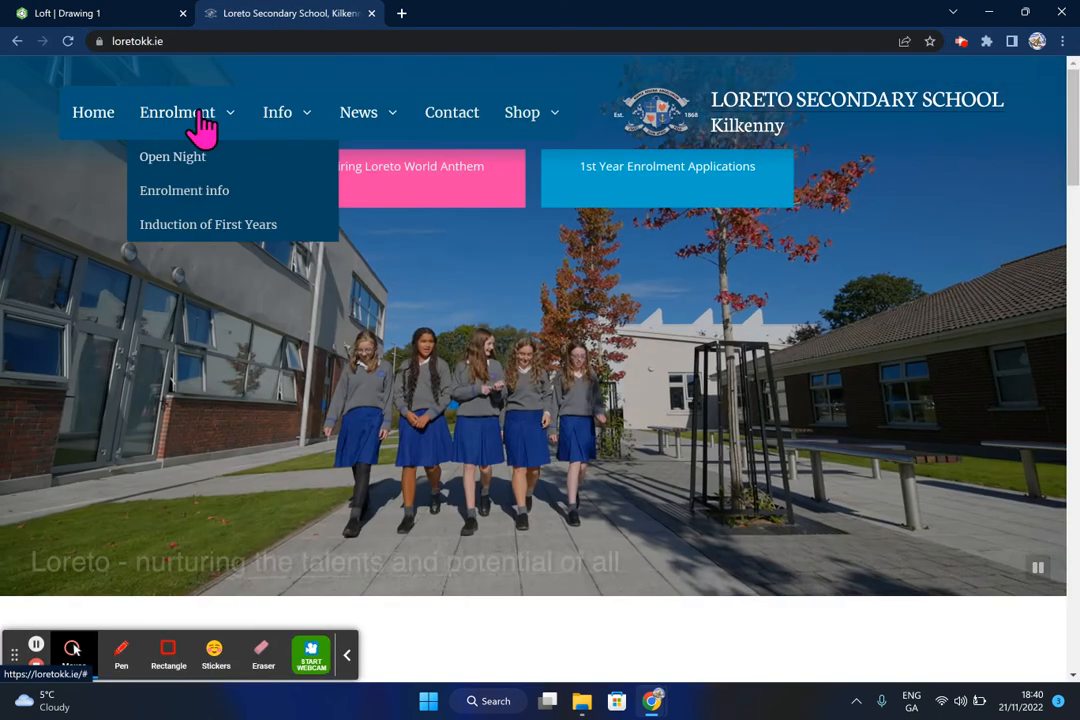
left_click(199, 114)
left_click(191, 160)
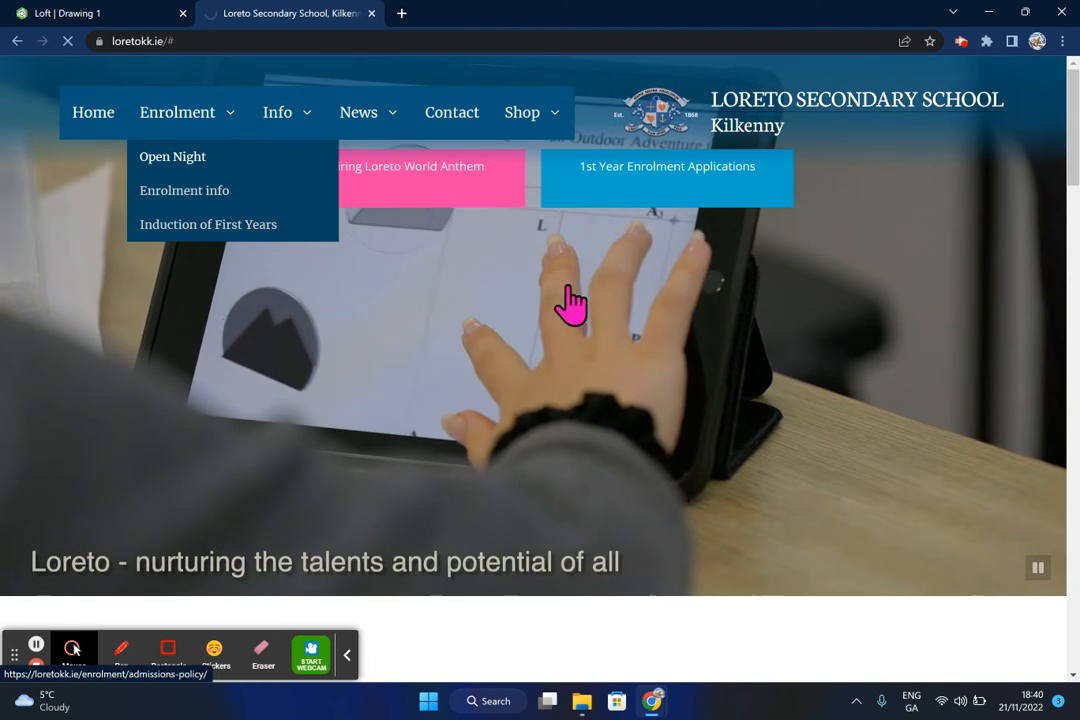
scroll(441, 515, "down", 1)
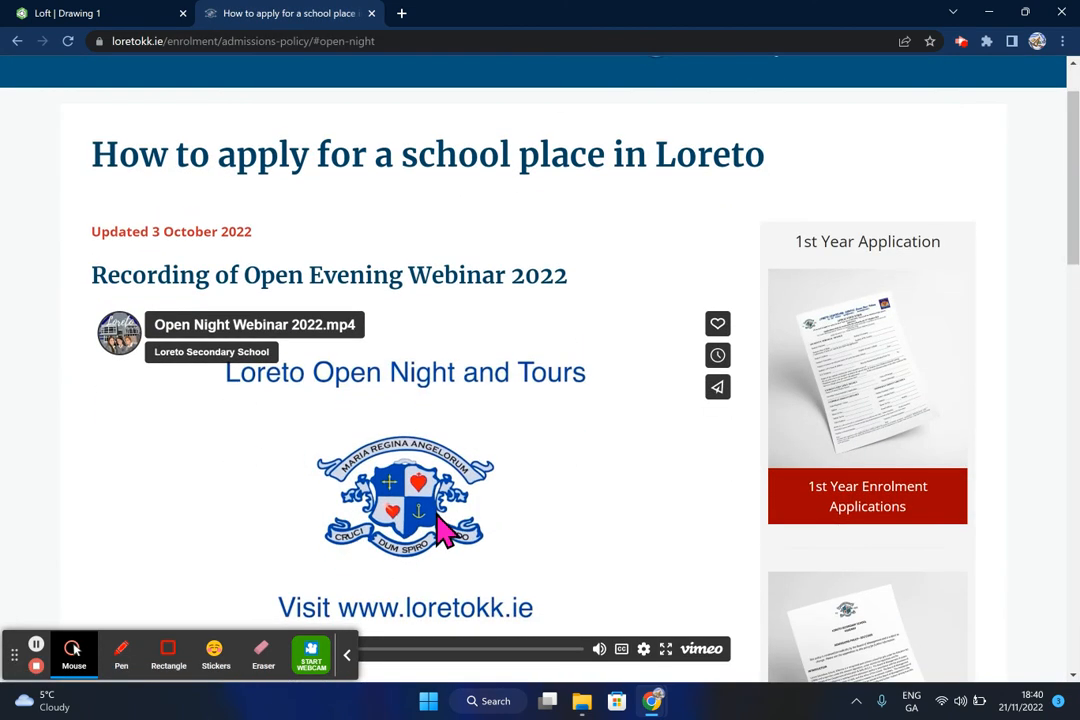
scroll(440, 530, "down", 1)
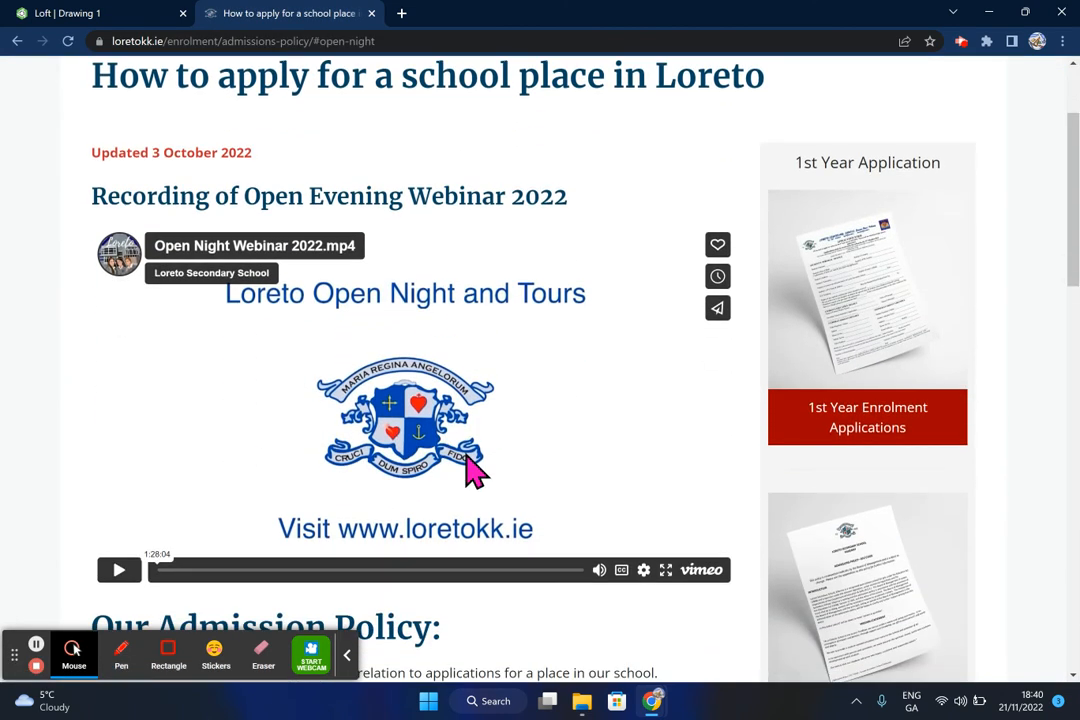
Open Snipping Tool and capture a rectangular snip of the school crest on the web page
left_click(495, 705)
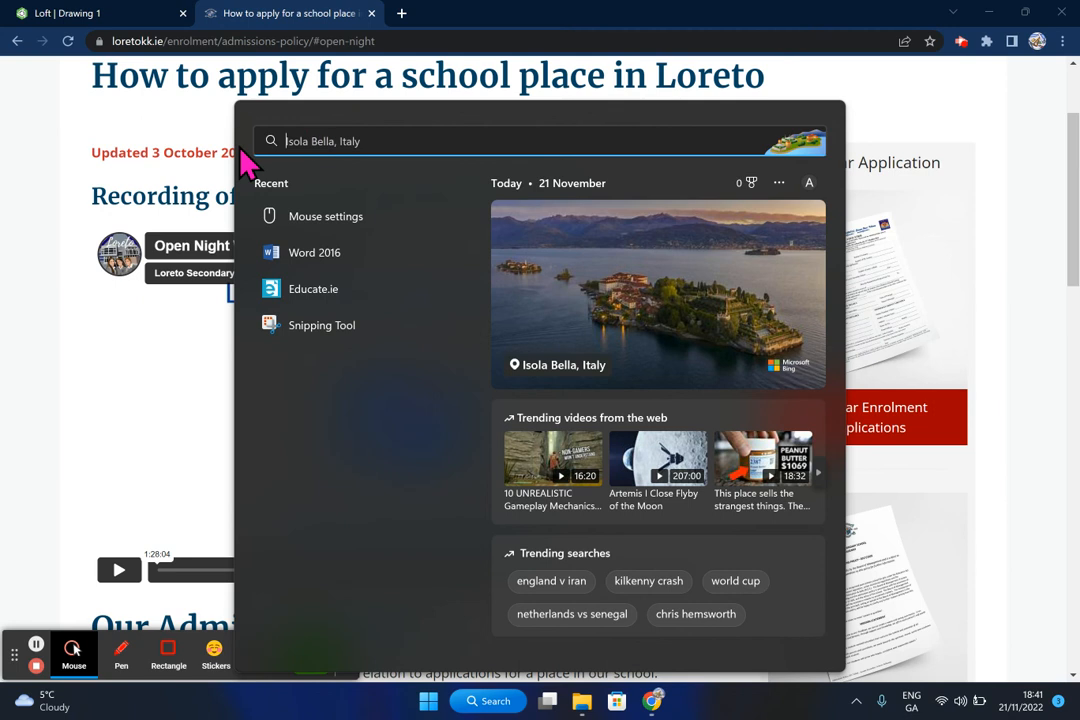
type("snipping Tool")
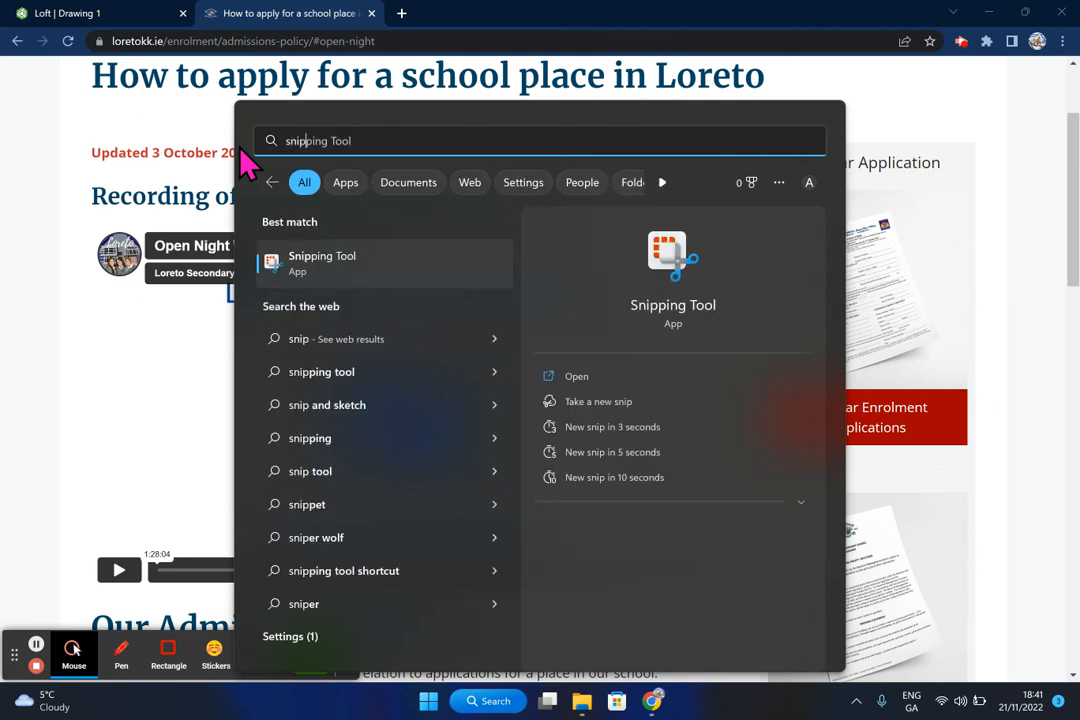
left_click(684, 270)
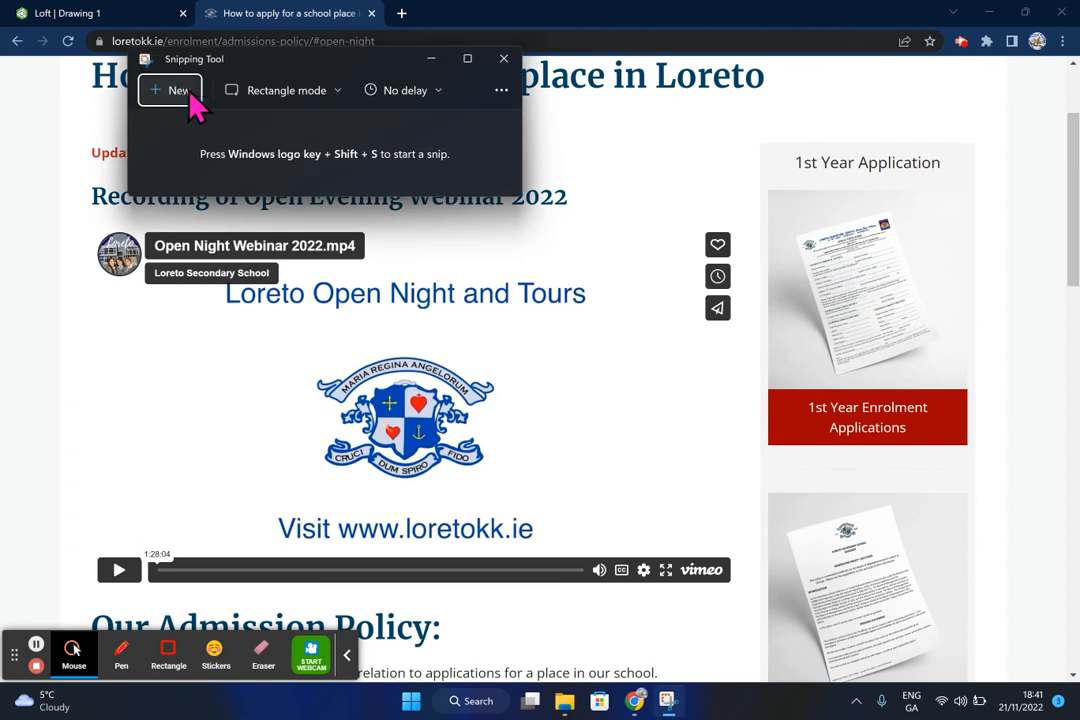
left_click(180, 92)
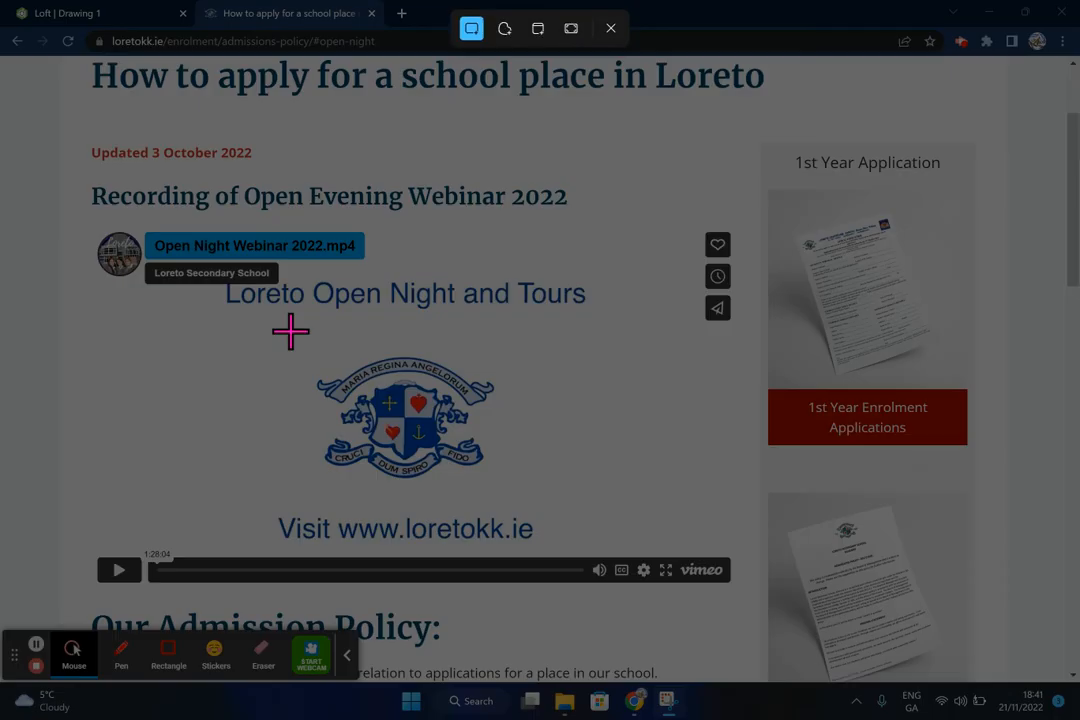
left_click_drag(304, 342, 502, 492)
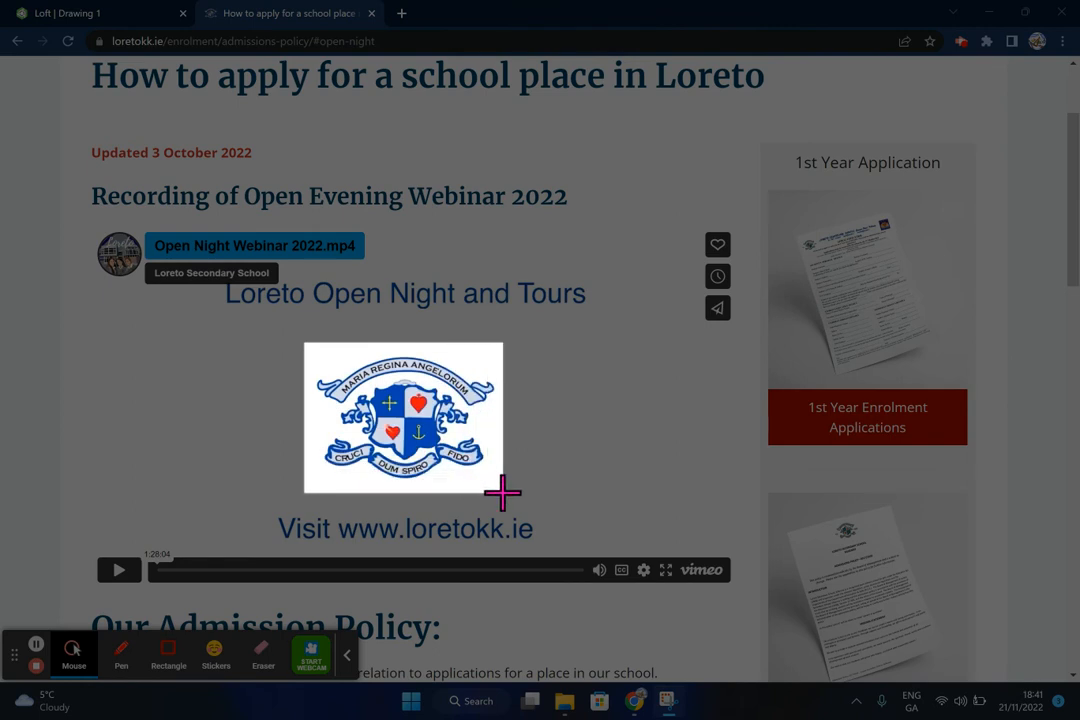
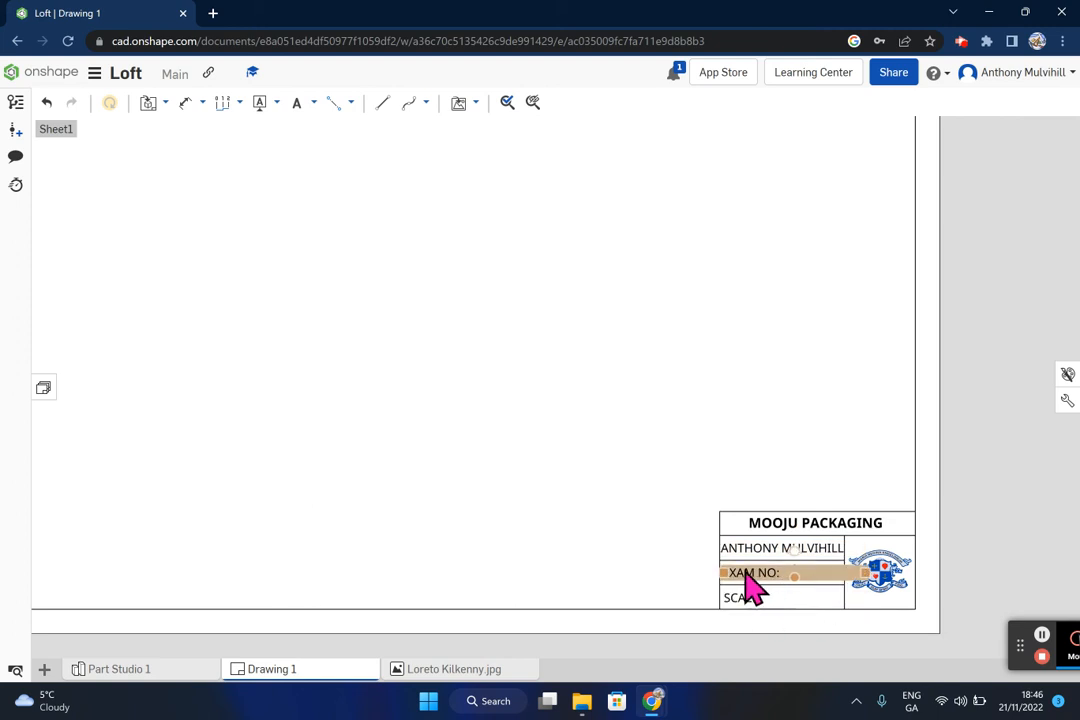
Review the whole sheet with its completed title box, then open the export settings for Drawing 1
scroll(300, 390, "down", 2)
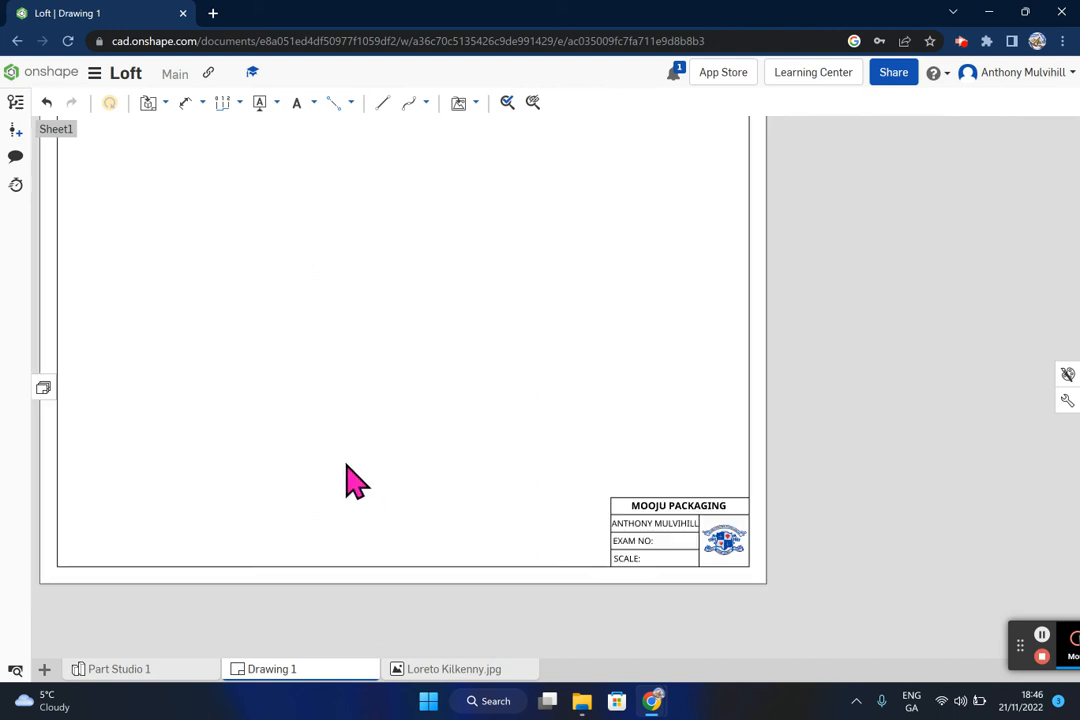
scroll(258, 325, "down", 2)
scroll(92, 157, "up", 1)
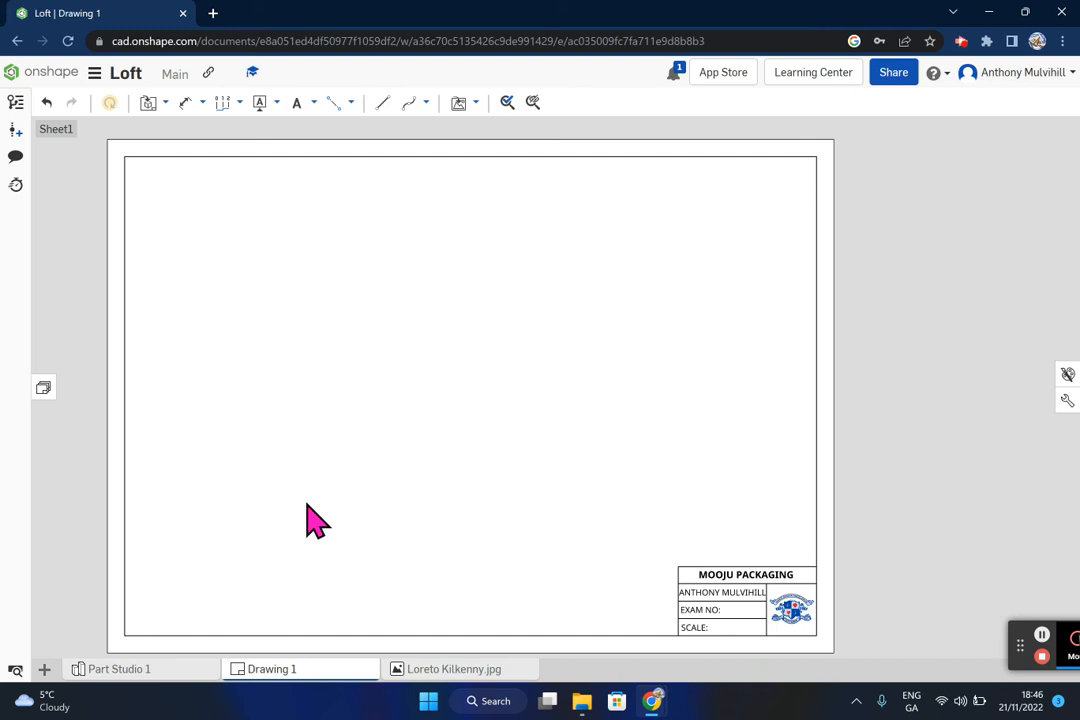
mouse_move(277, 671)
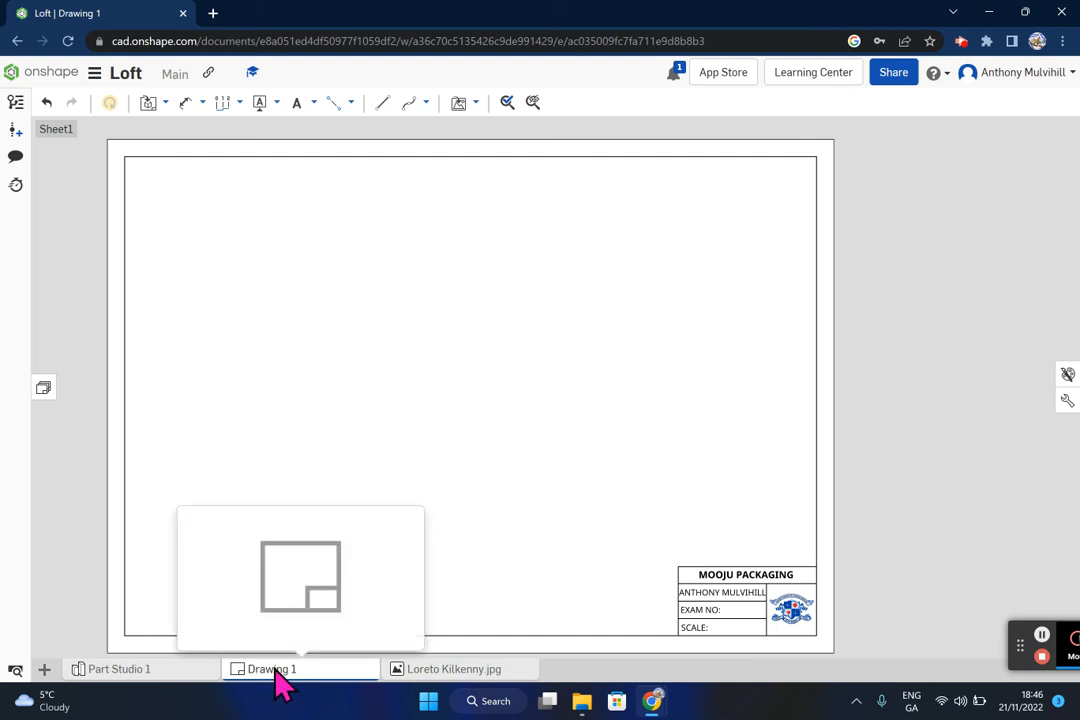
right_click(277, 684)
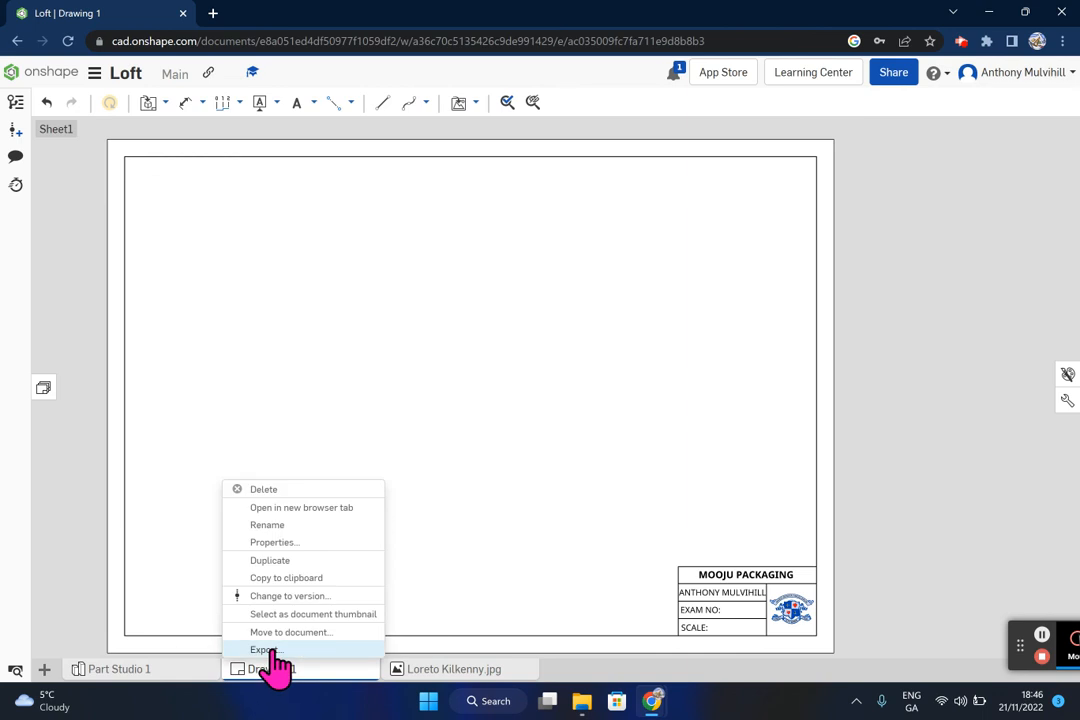
left_click(926, 475)
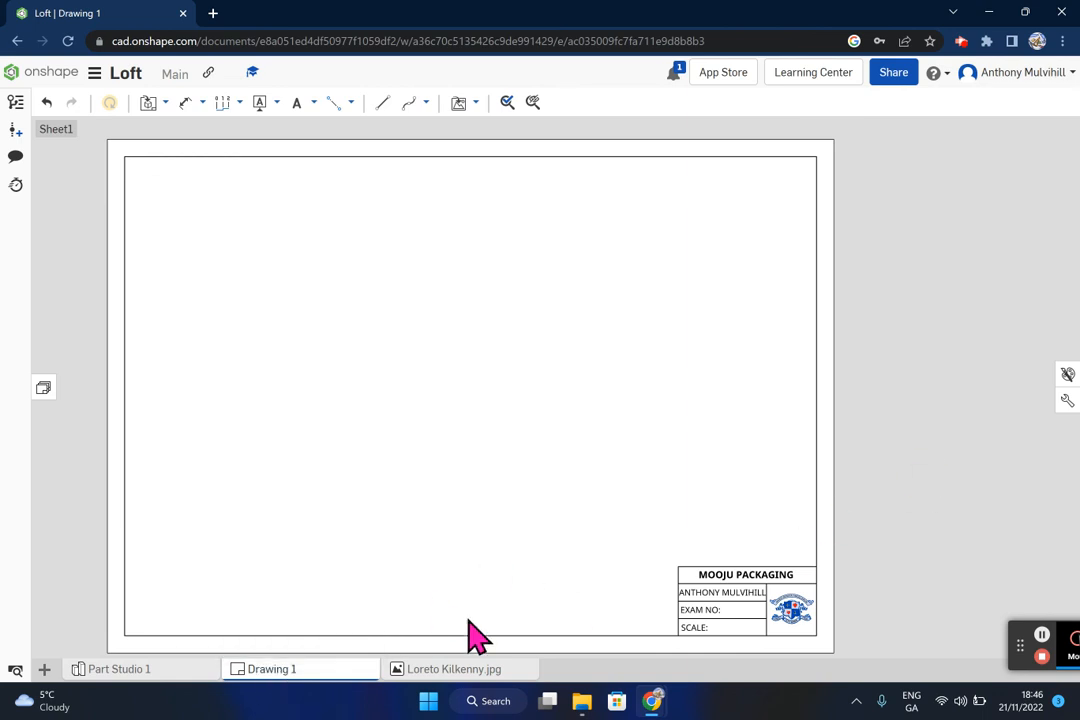
mouse_move(313, 682)
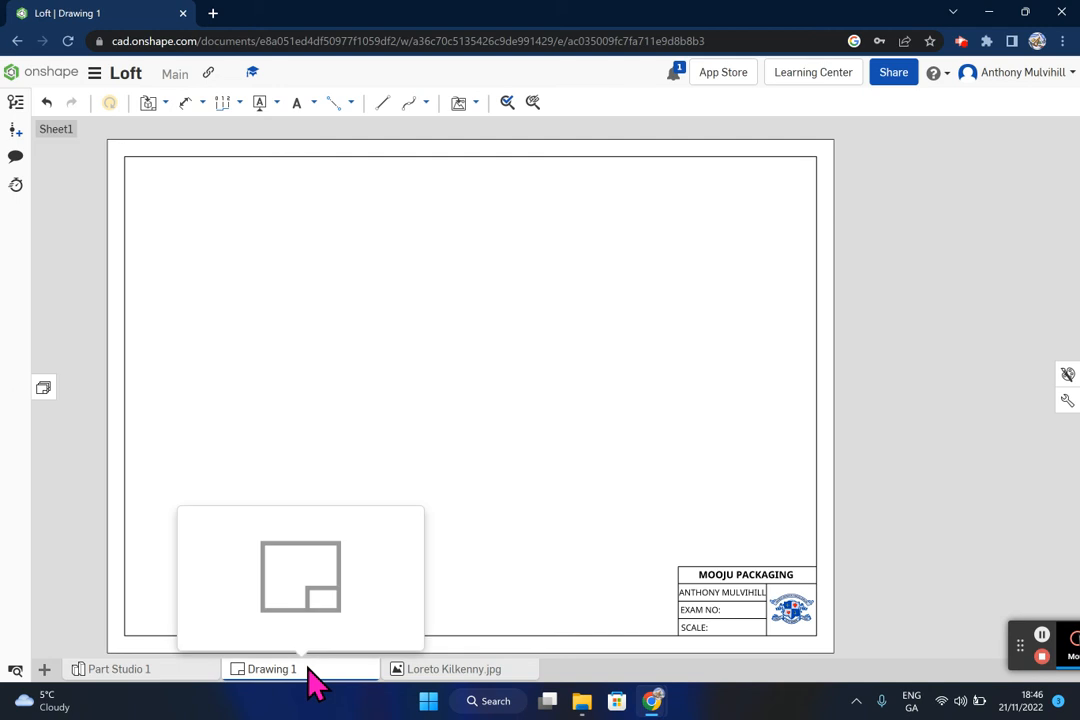
right_click(309, 675)
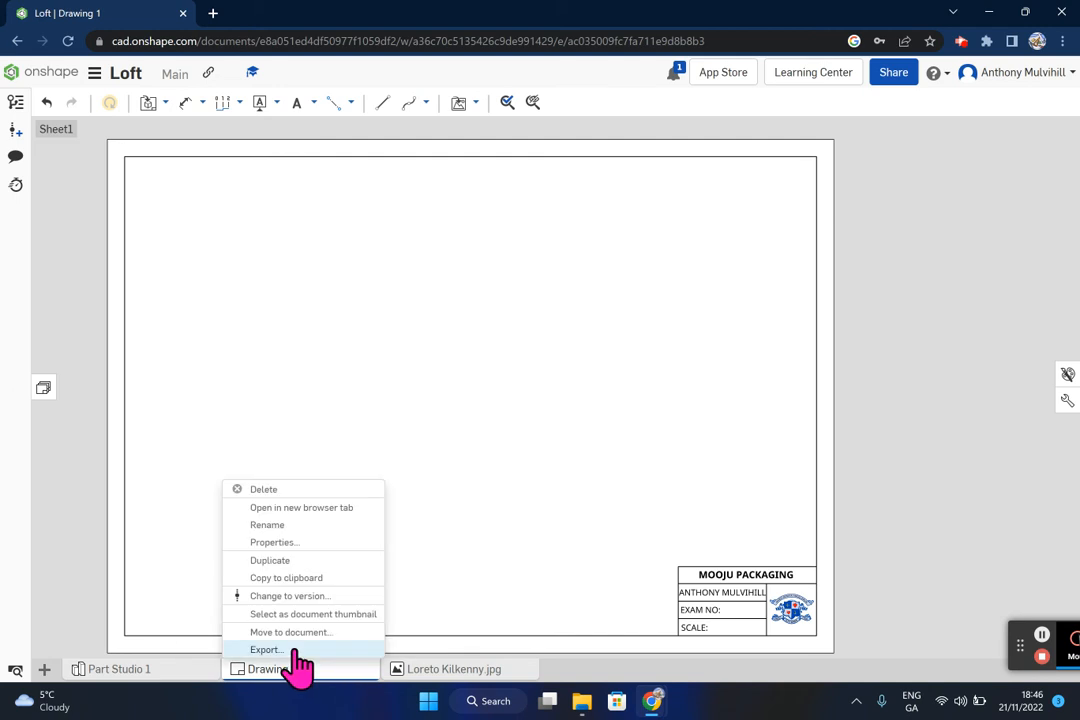
left_click(292, 647)
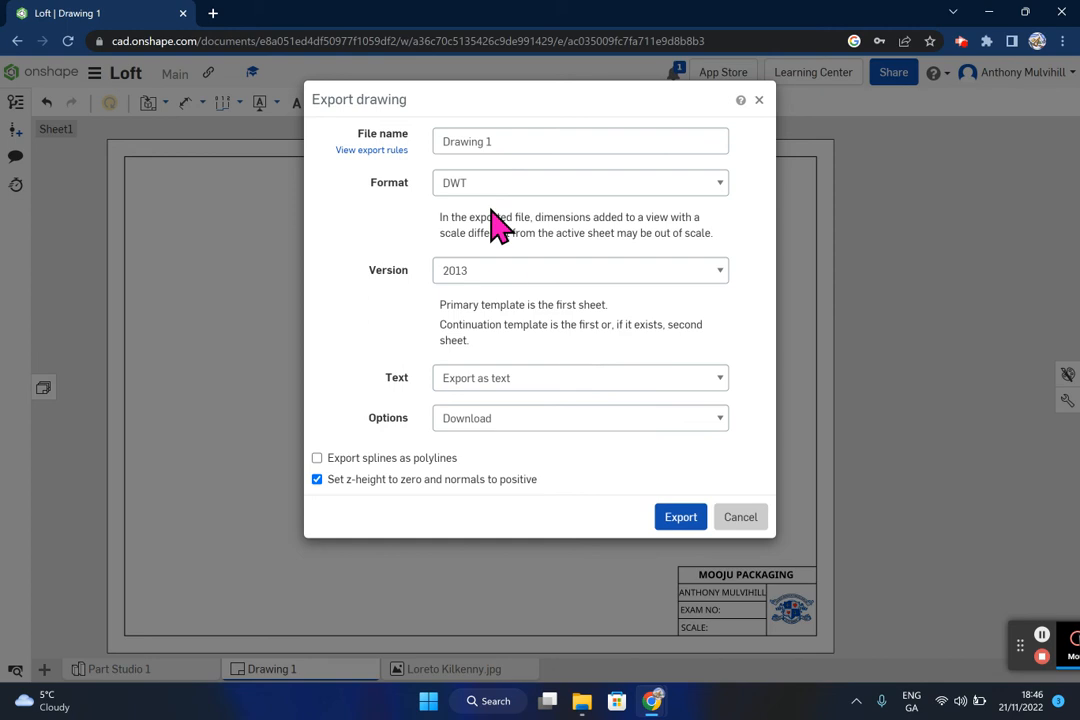
Name the export file "Graphics Drawing Template"
left_click_drag(517, 148, 410, 143)
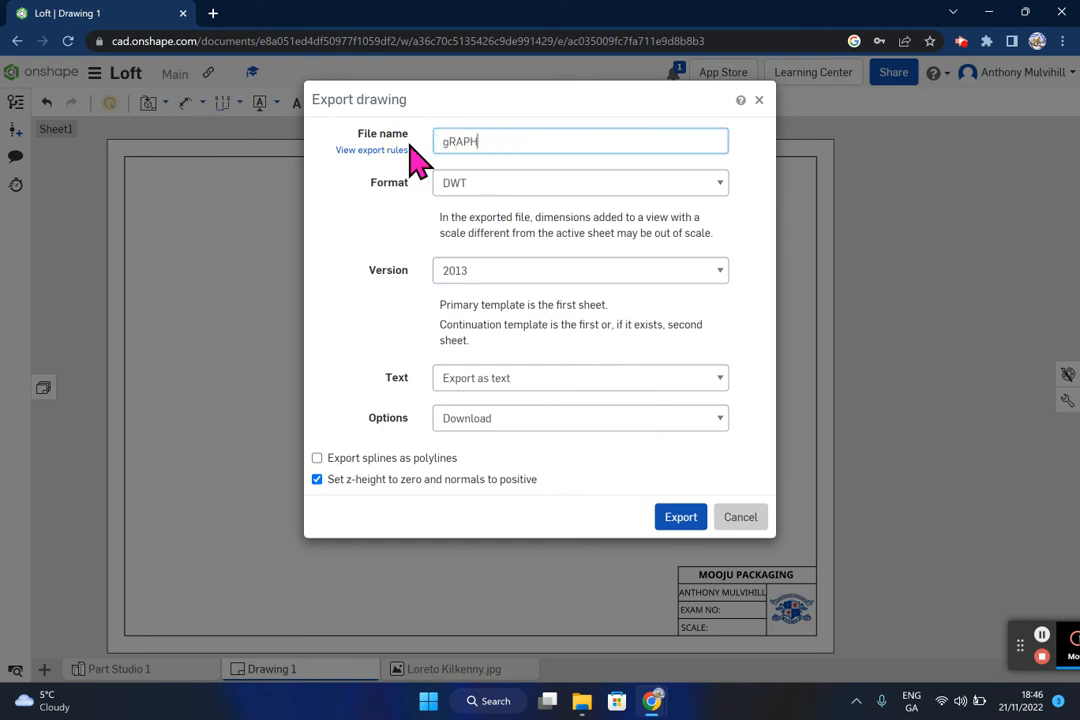
key("BackSpace")
key("BackSpace")
type("Graphics Project Template")
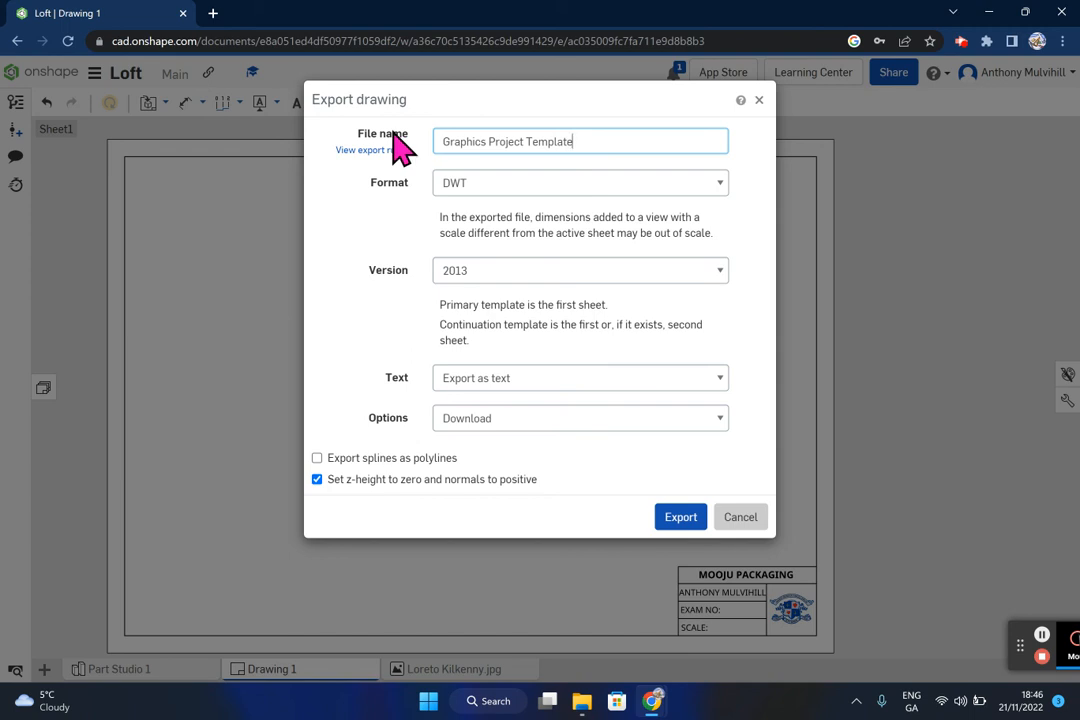
double_click(500, 148)
Export the drawing as a downloaded DWT template, version 2013, with text exported as text
left_click(527, 190)
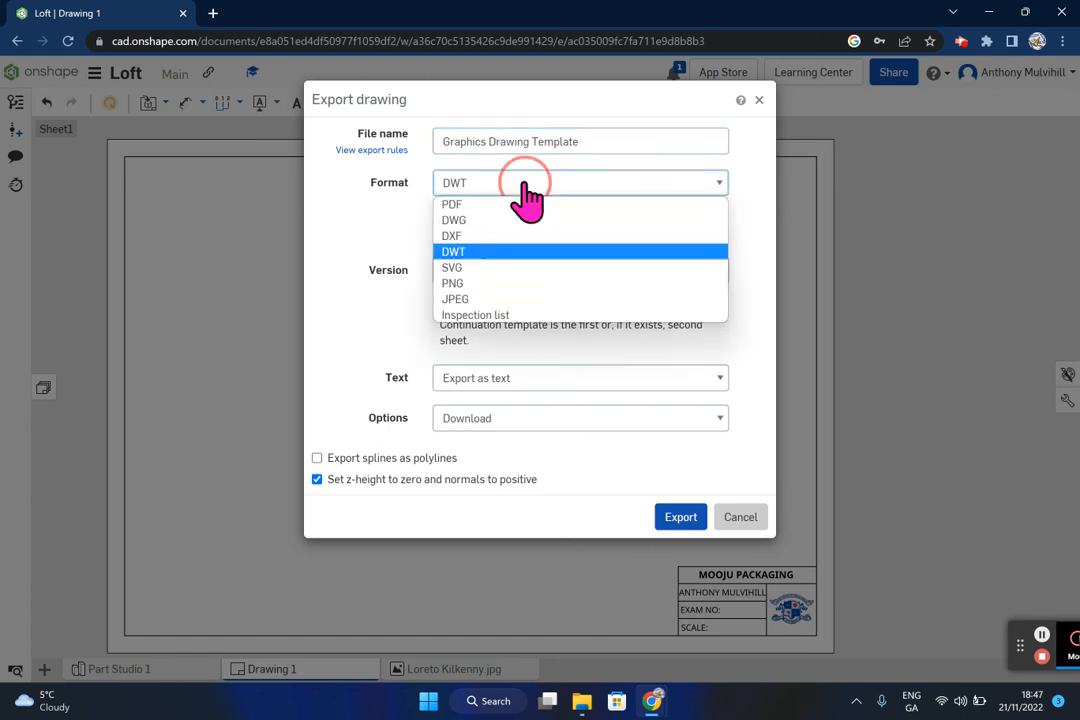
left_click(492, 251)
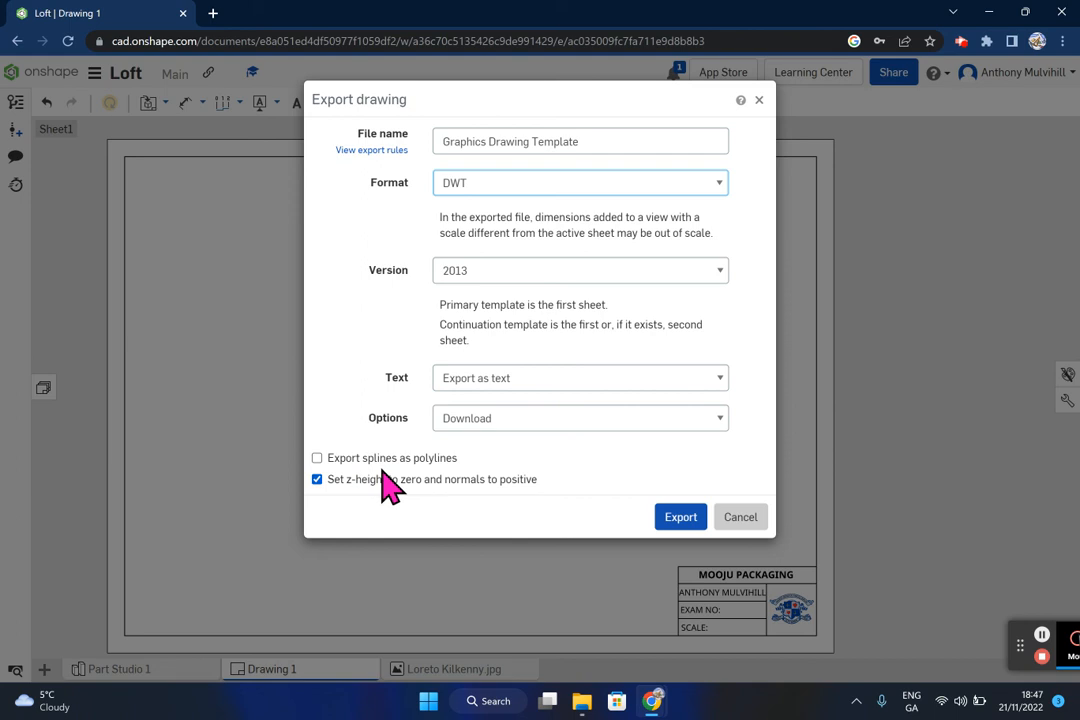
left_click(681, 517)
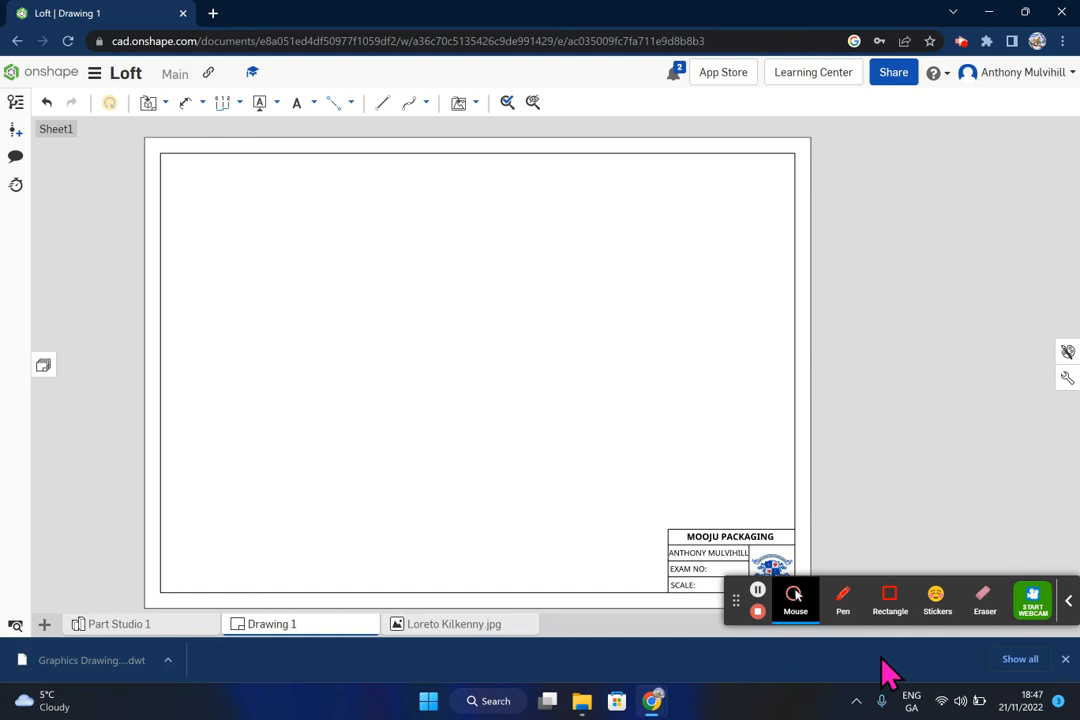
Check the Downloads folder in File Explorer for the exported Graphics Drawing Template file, then close the folder window
left_click(584, 703)
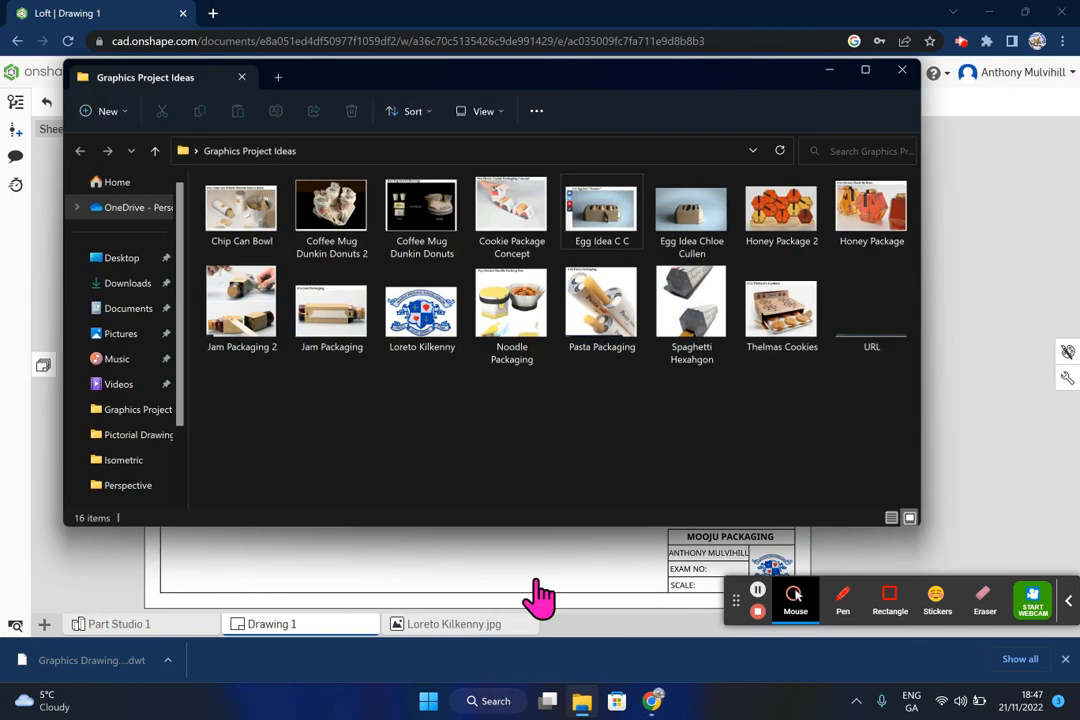
left_click(141, 287)
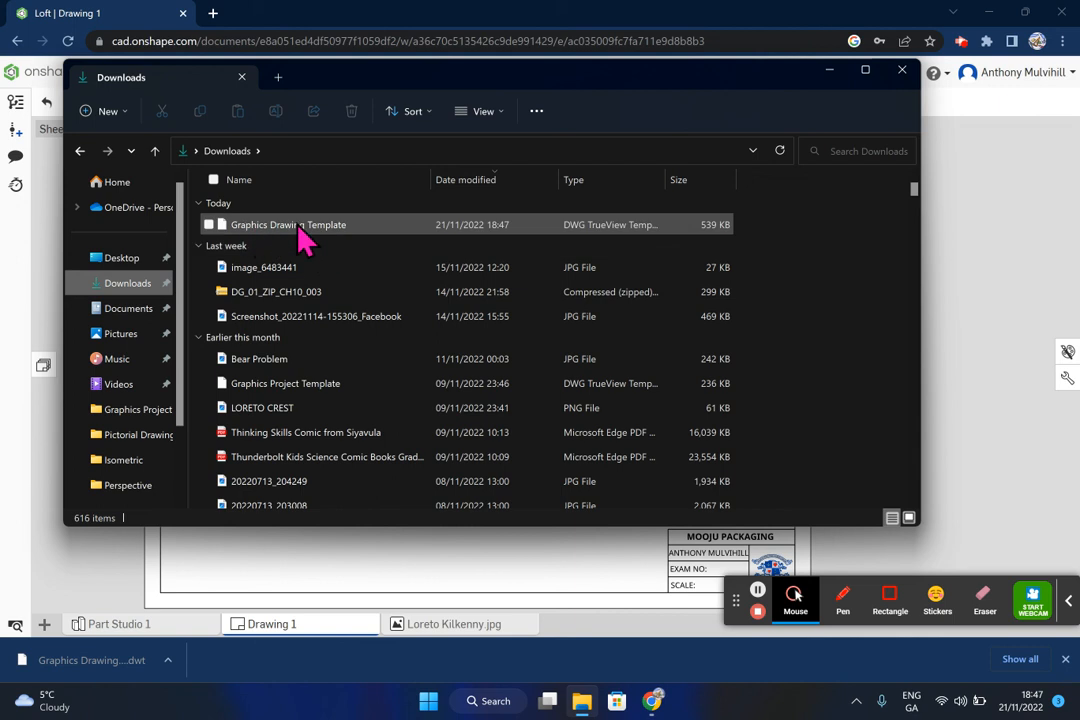
double_click(255, 228)
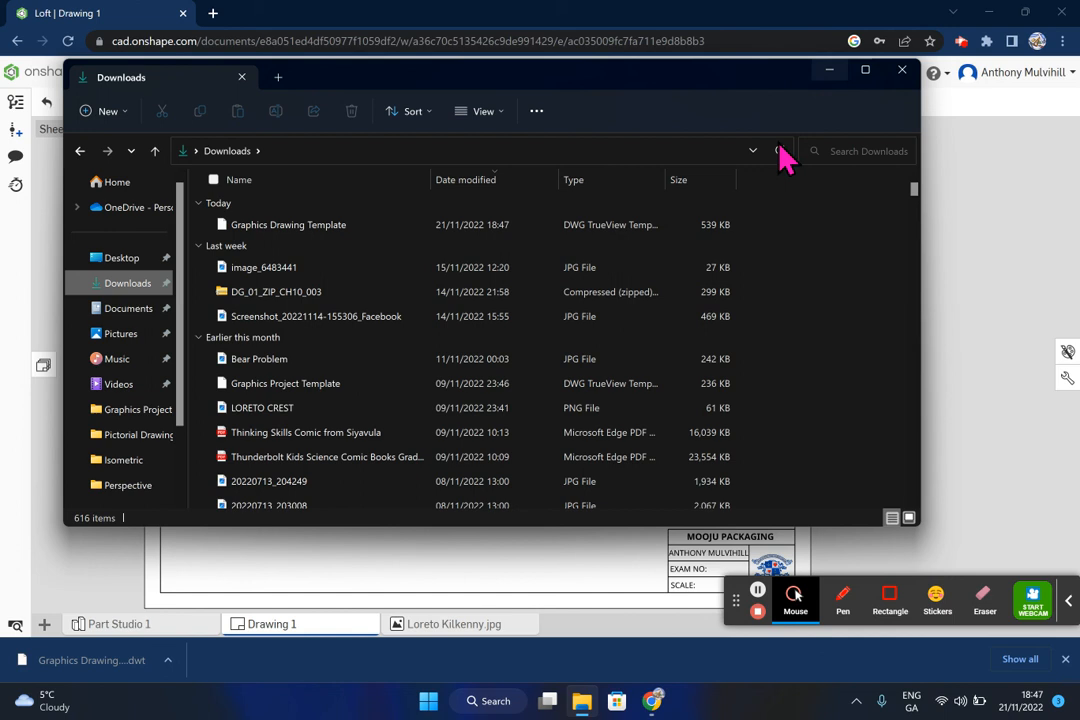
left_click(902, 70)
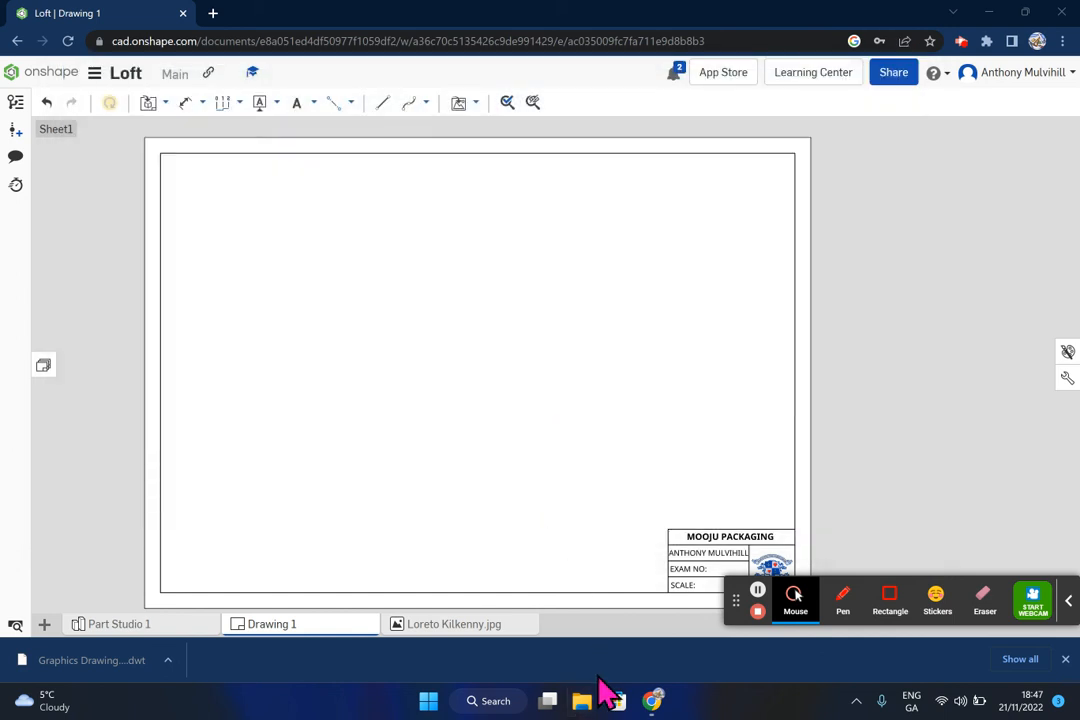
left_click(583, 702)
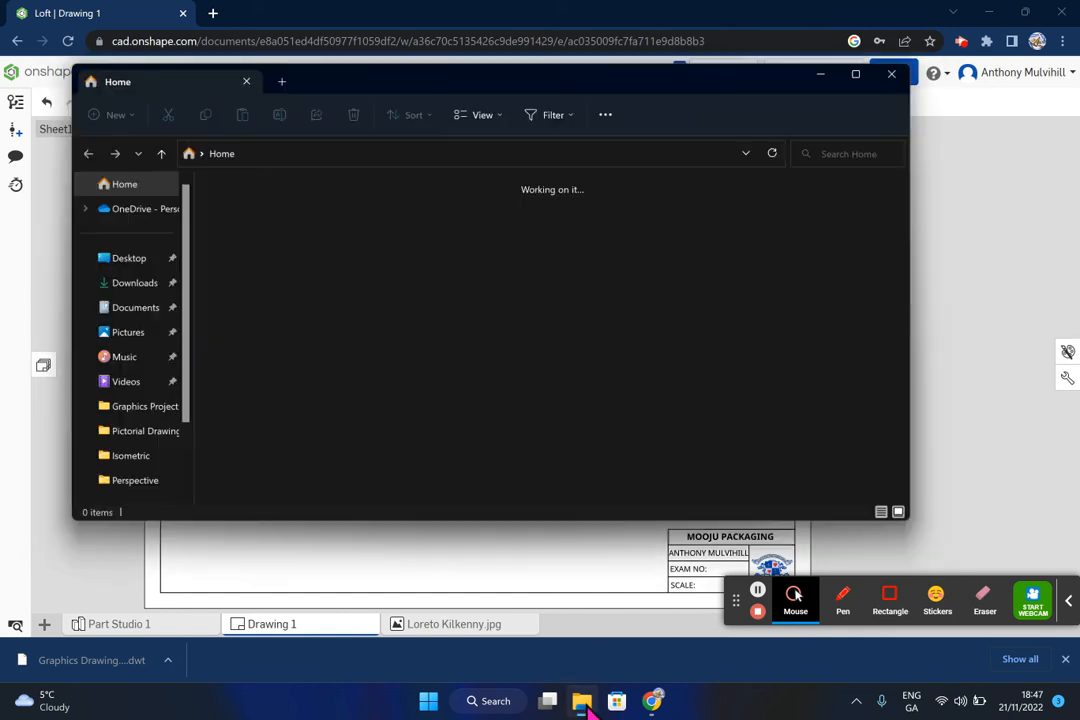
left_click(127, 290)
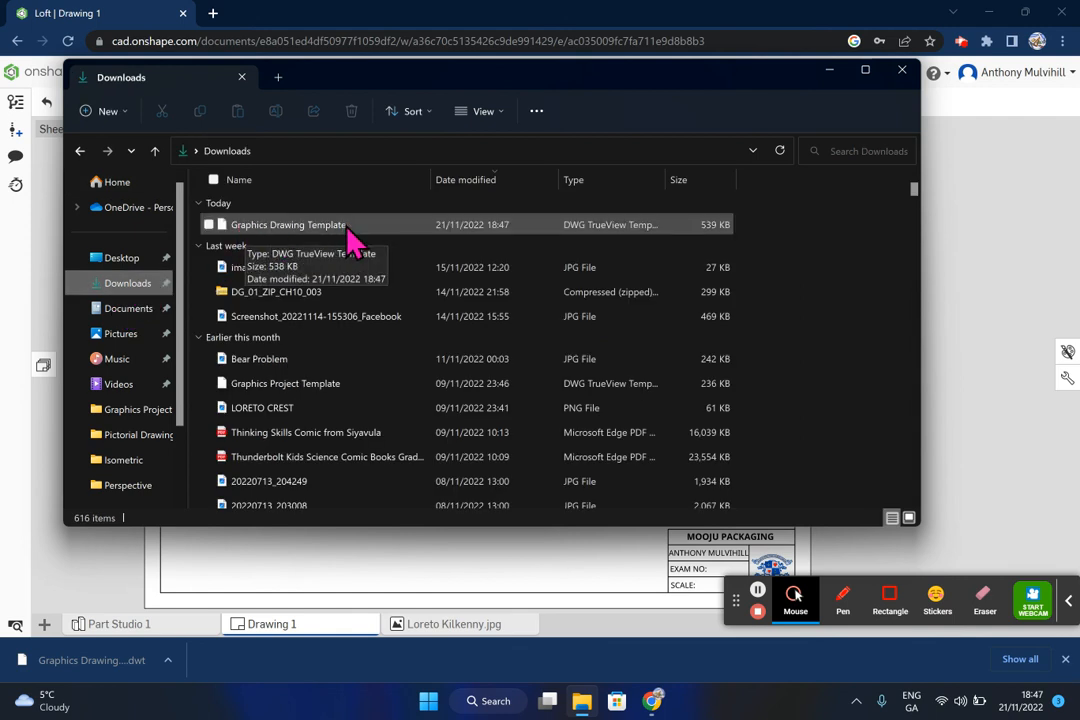
left_click(902, 70)
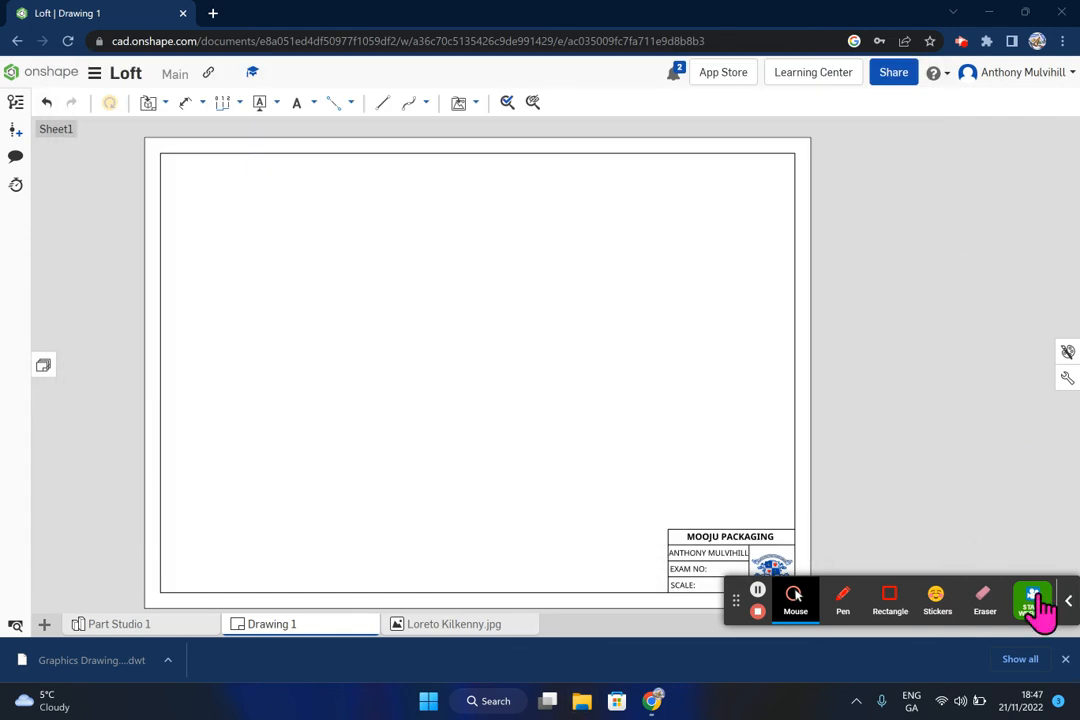
Dismiss the browser's download notice and leave the Loft document for the My Onshape documents list
left_click(1068, 601)
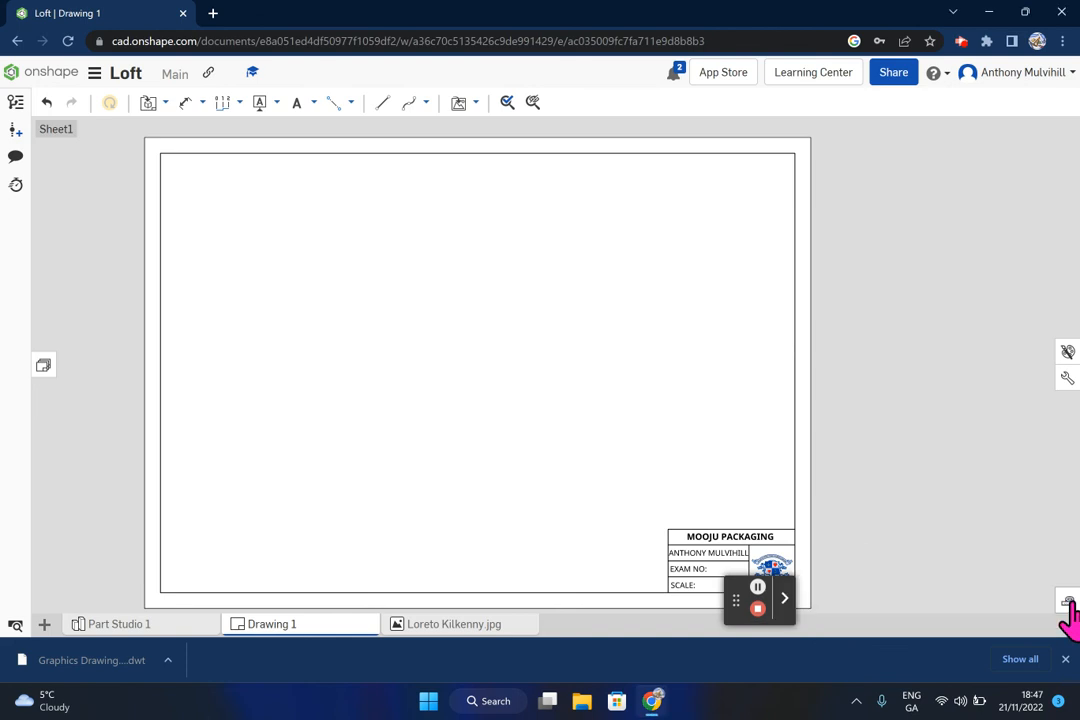
left_click_drag(737, 597, 1034, 146)
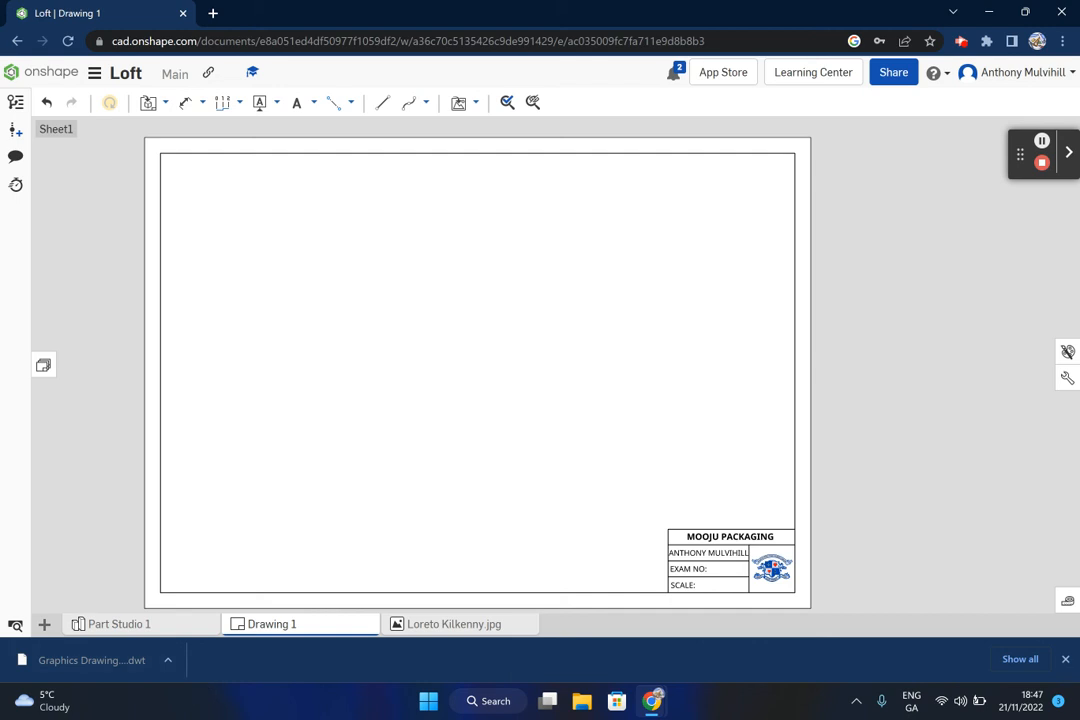
left_click(1066, 660)
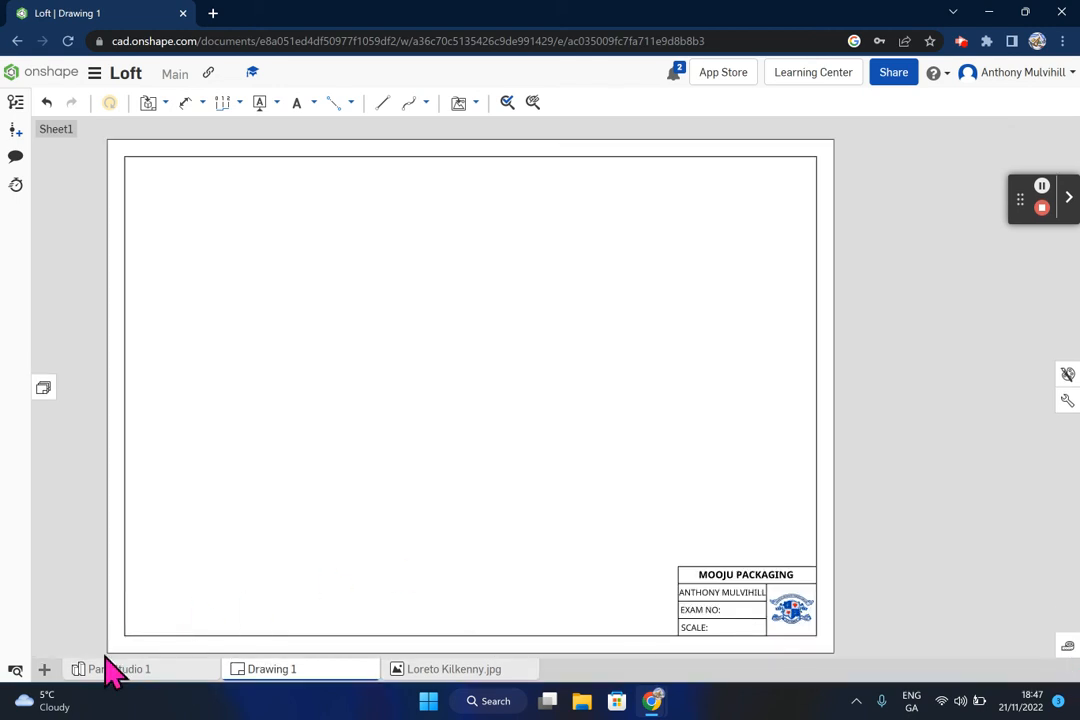
left_click(44, 80)
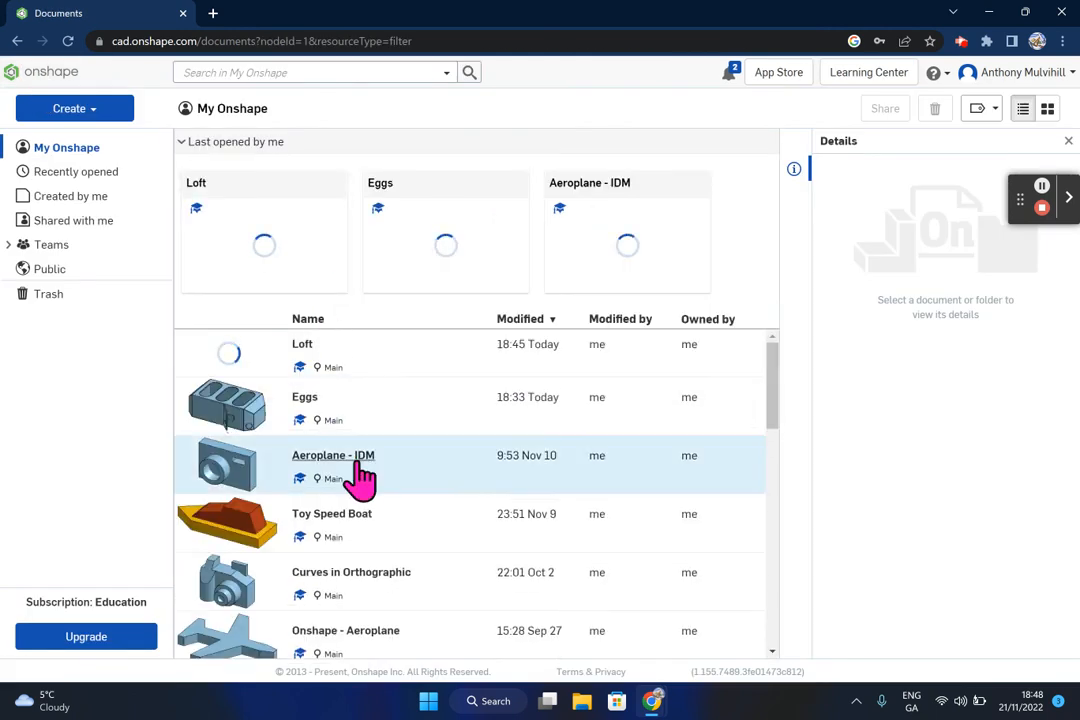
Open the Nemo document from the My Onshape documents list
scroll(365, 460, "down", 3)
scroll(368, 485, "down", 1)
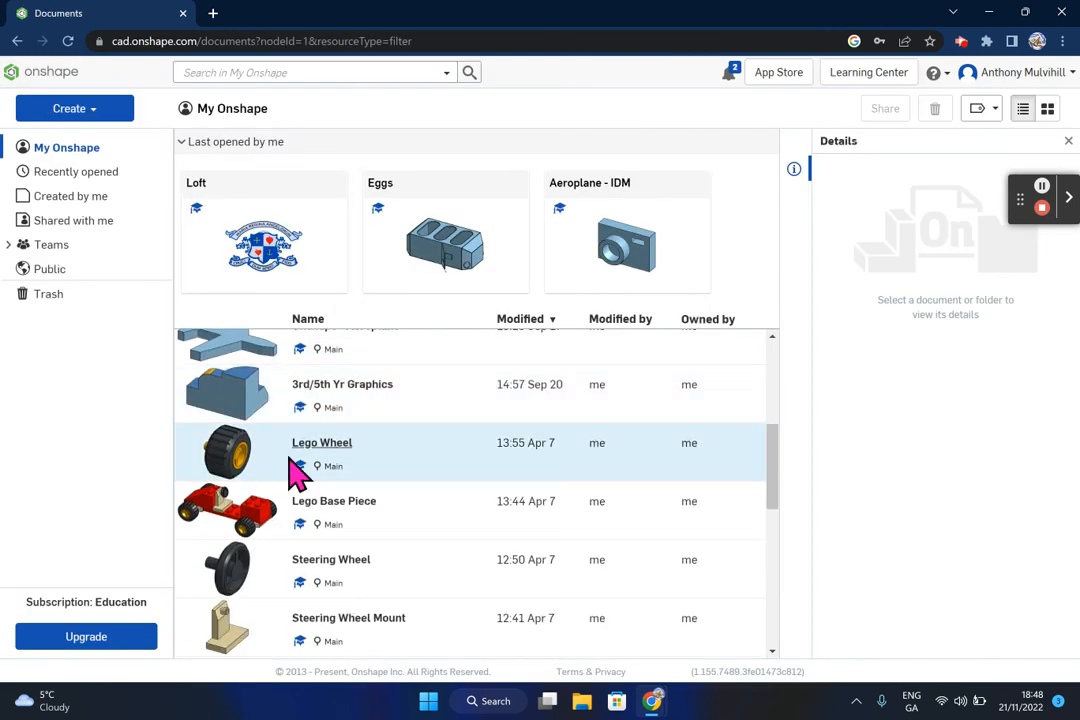
scroll(305, 495, "down", 5)
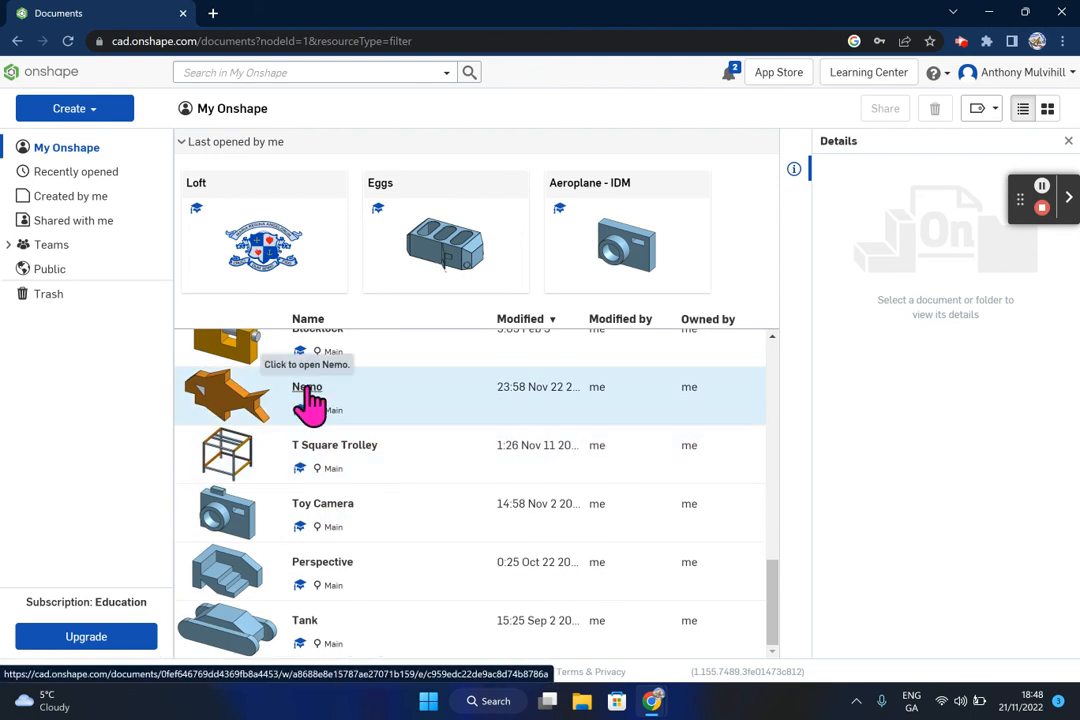
left_click(310, 395)
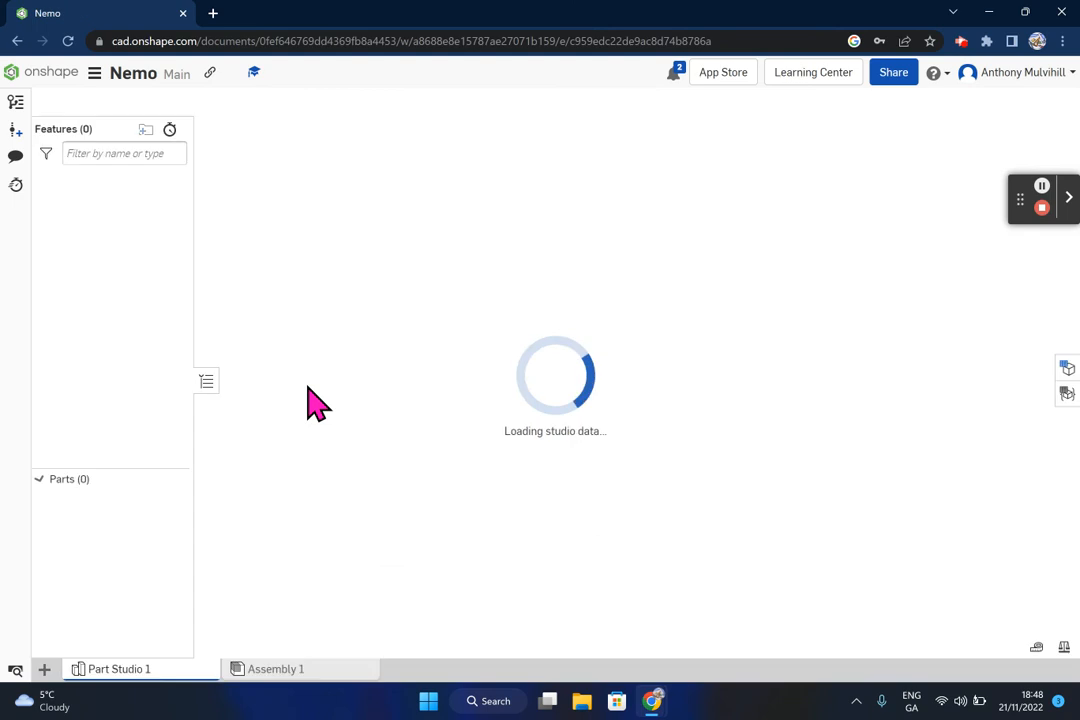
right_click_drag(485, 458, 1008, 299)
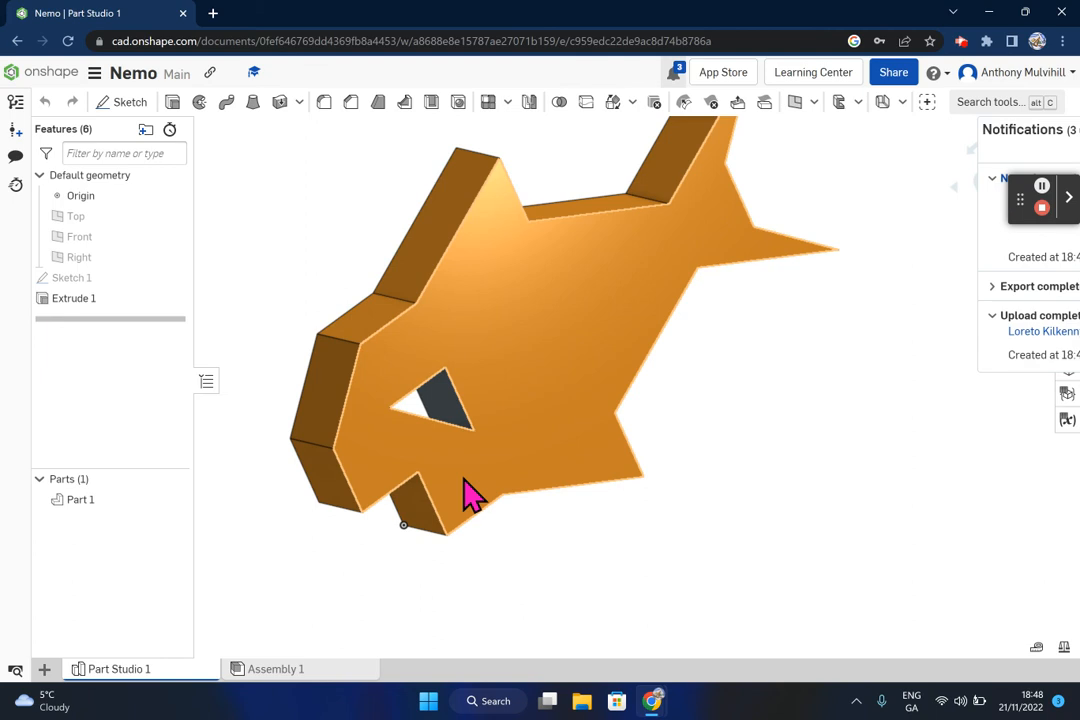
Delete the empty Assembly 1 from the Nemo document
left_click(285, 675)
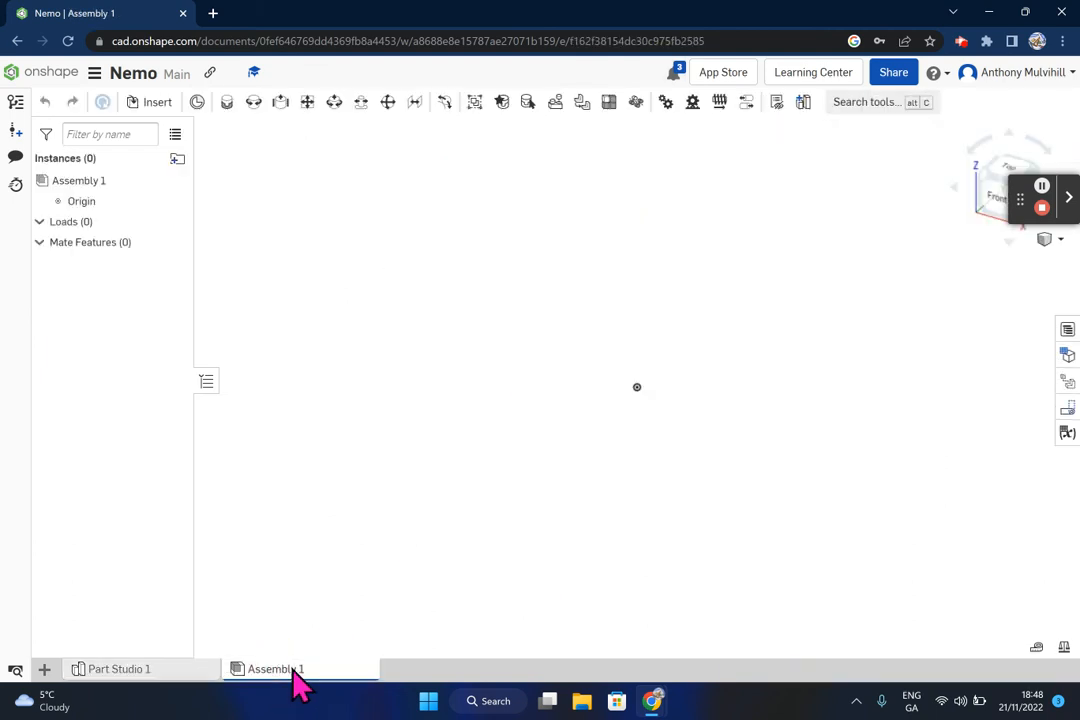
right_click(293, 670)
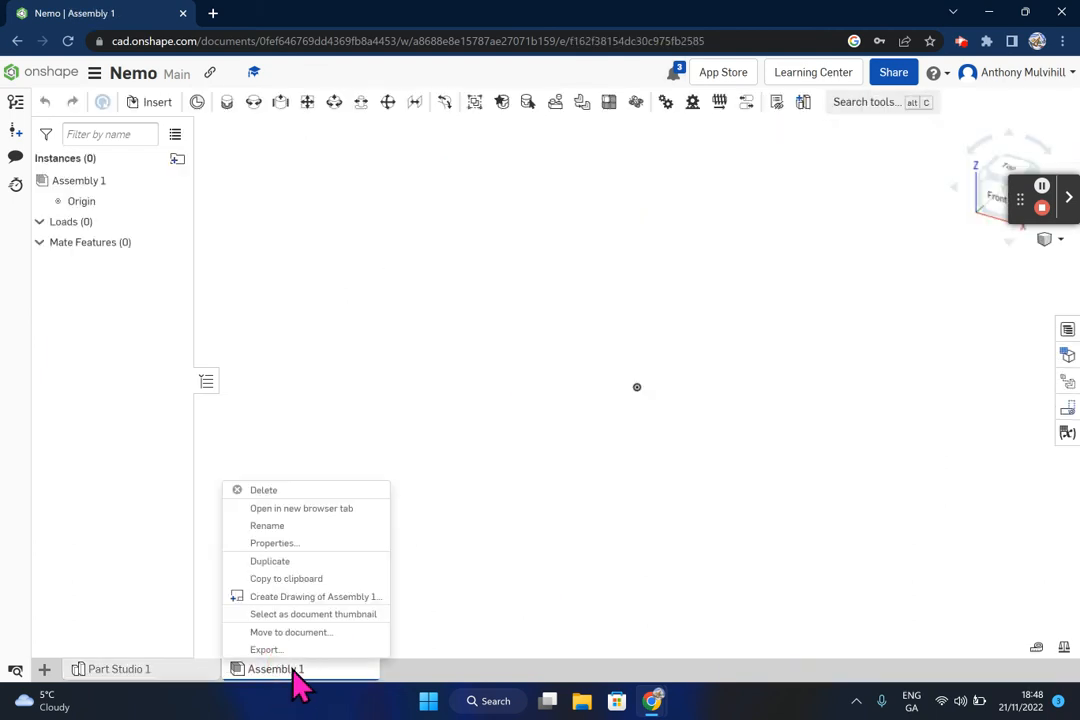
left_click(270, 492)
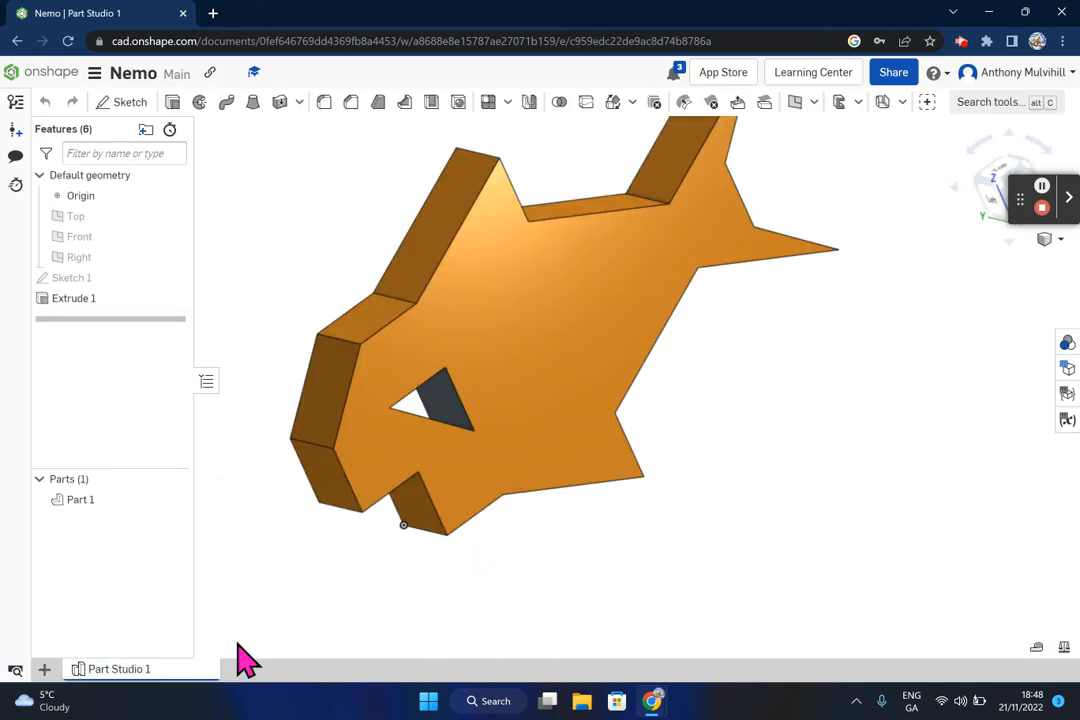
left_click(45, 670)
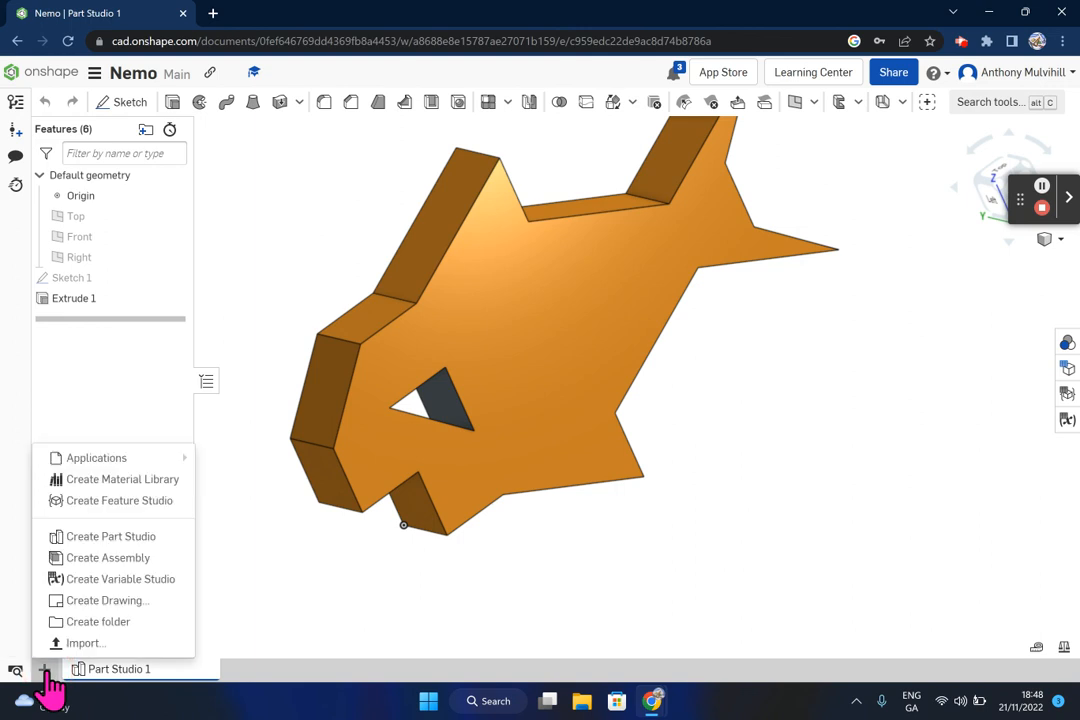
left_click(89, 601)
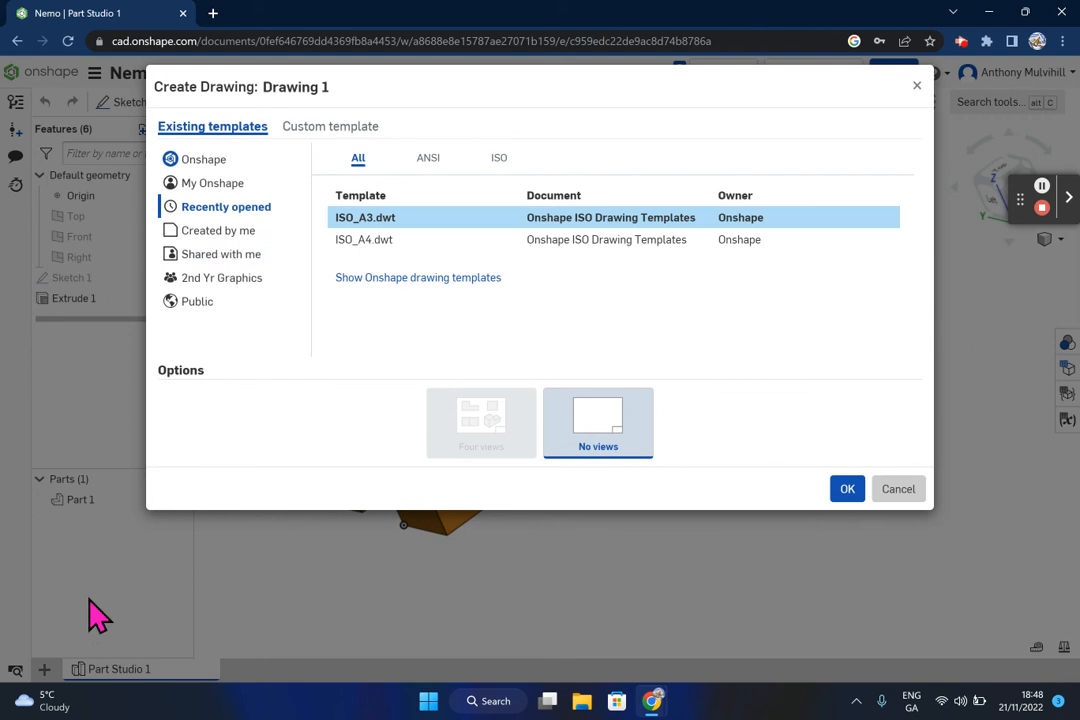
left_click(222, 240)
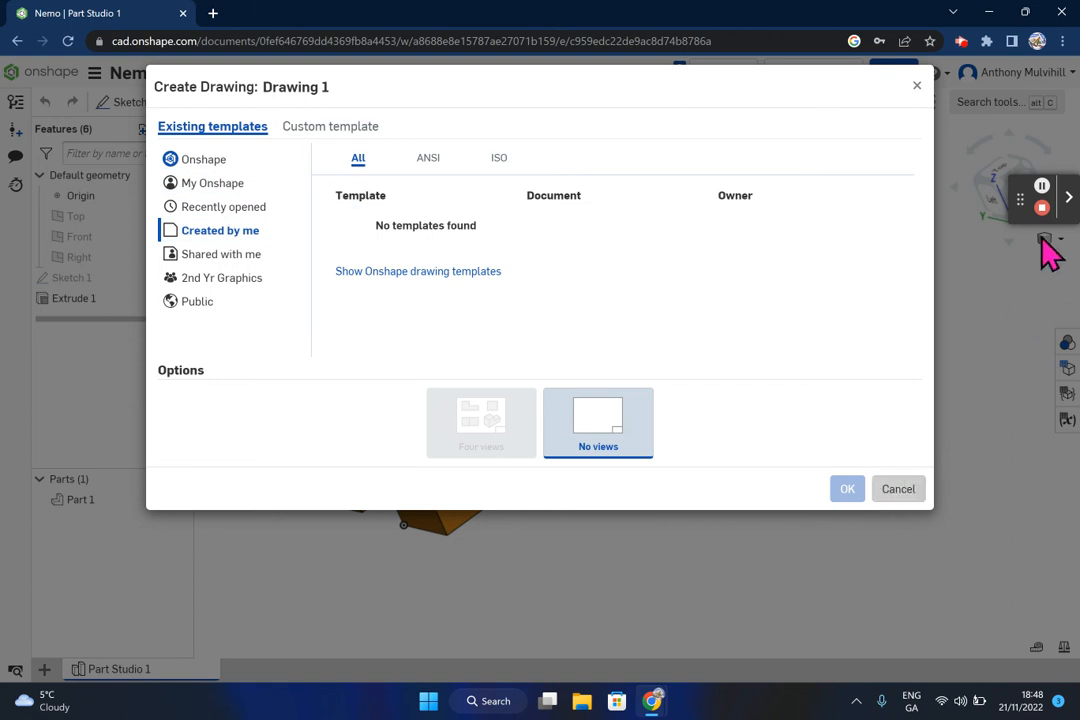
left_click(1042, 188)
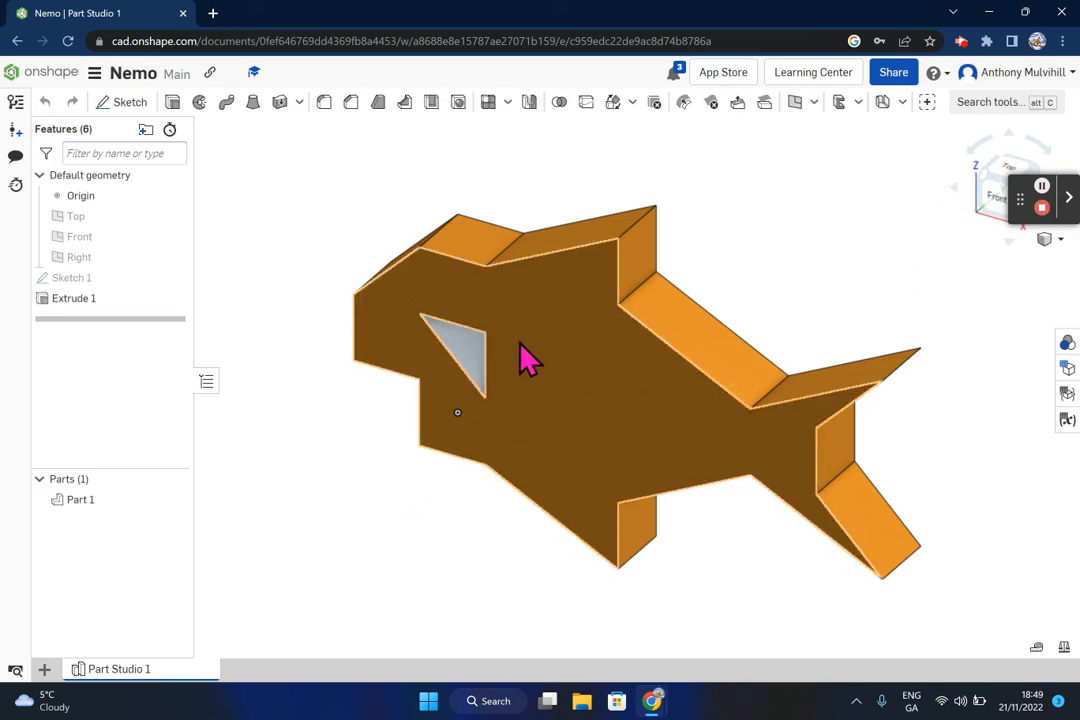
Return to the documents list and import the Graphics Drawing Template file from the Downloads folder
left_click(58, 75)
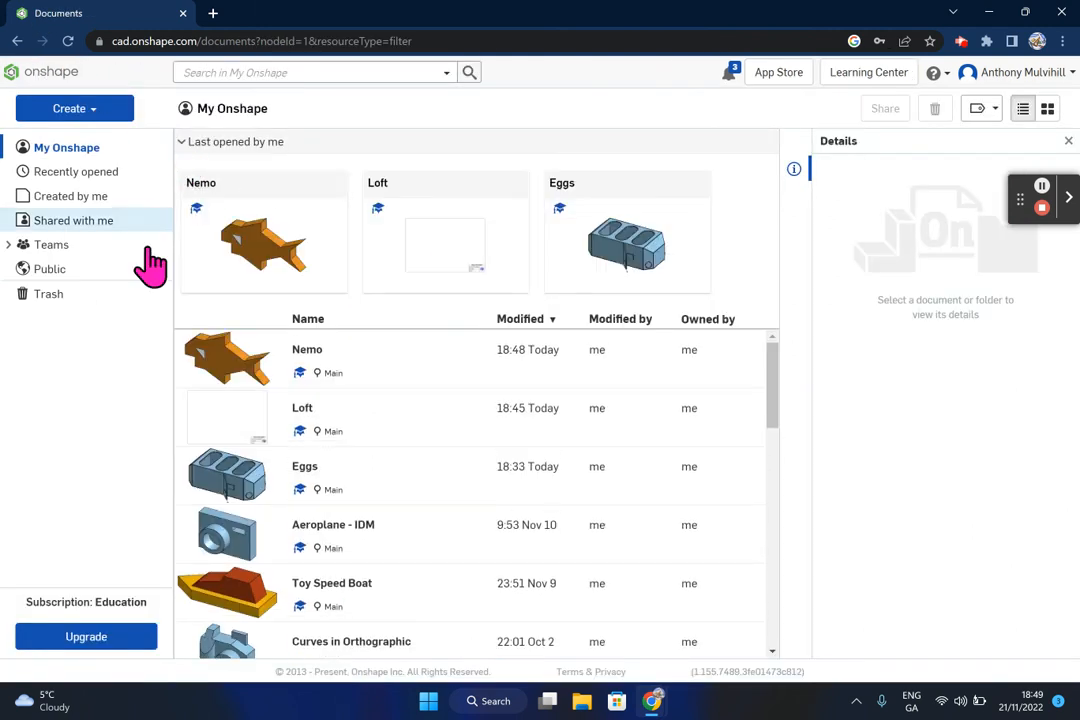
left_click(92, 116)
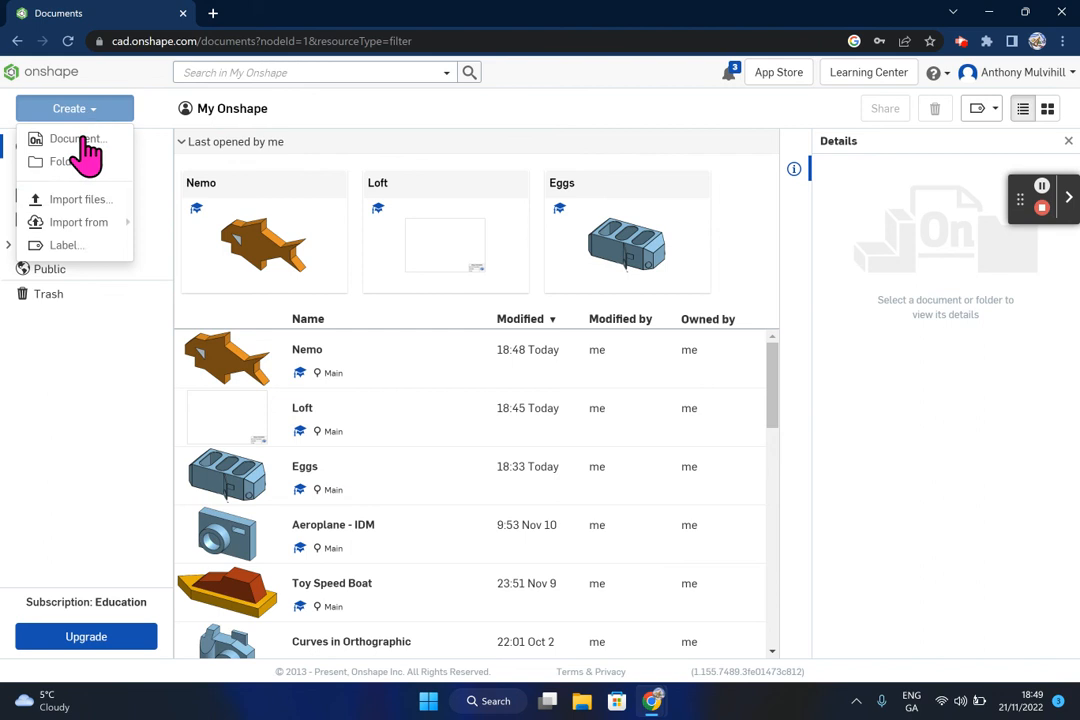
mouse_move(70, 234)
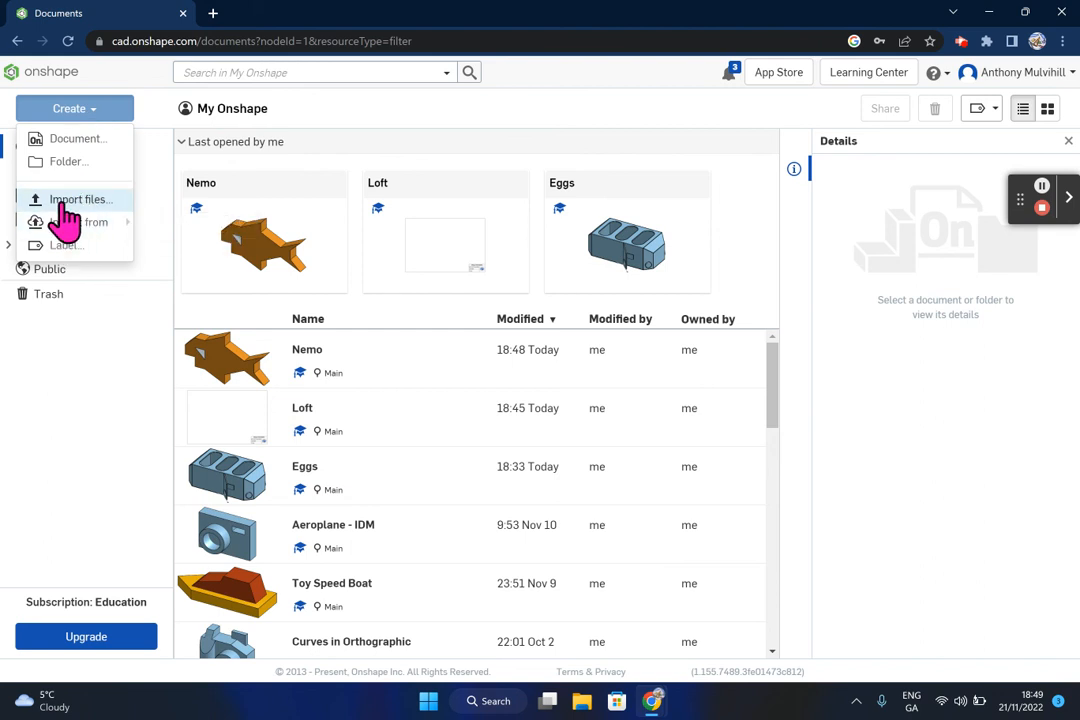
left_click(72, 200)
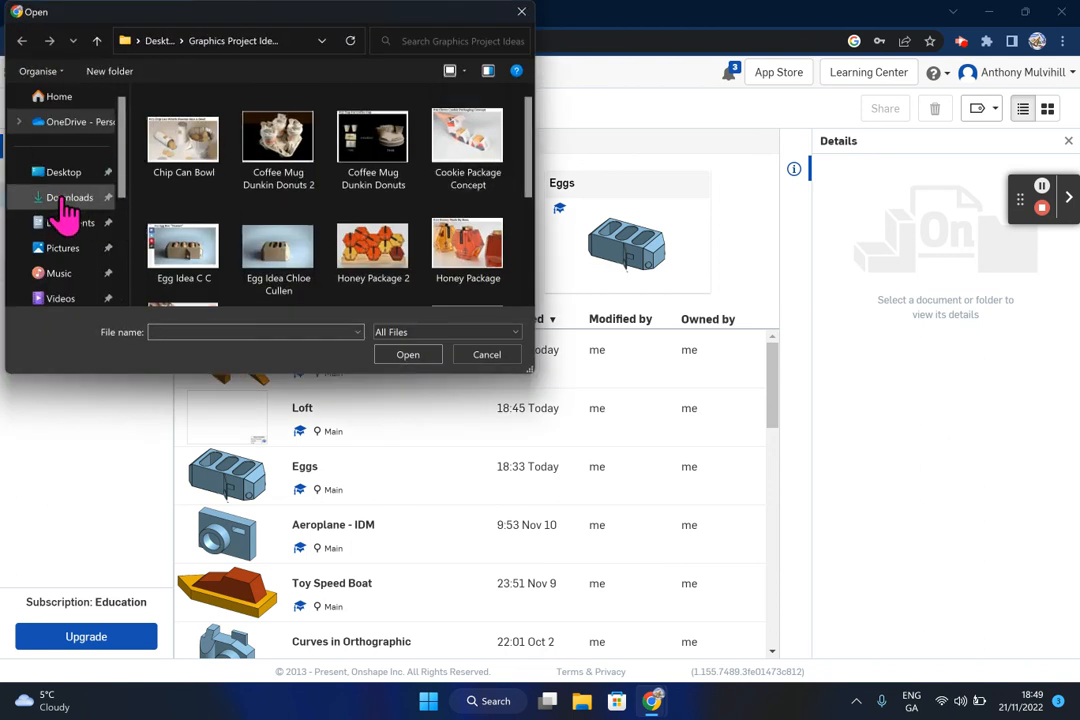
left_click(68, 204)
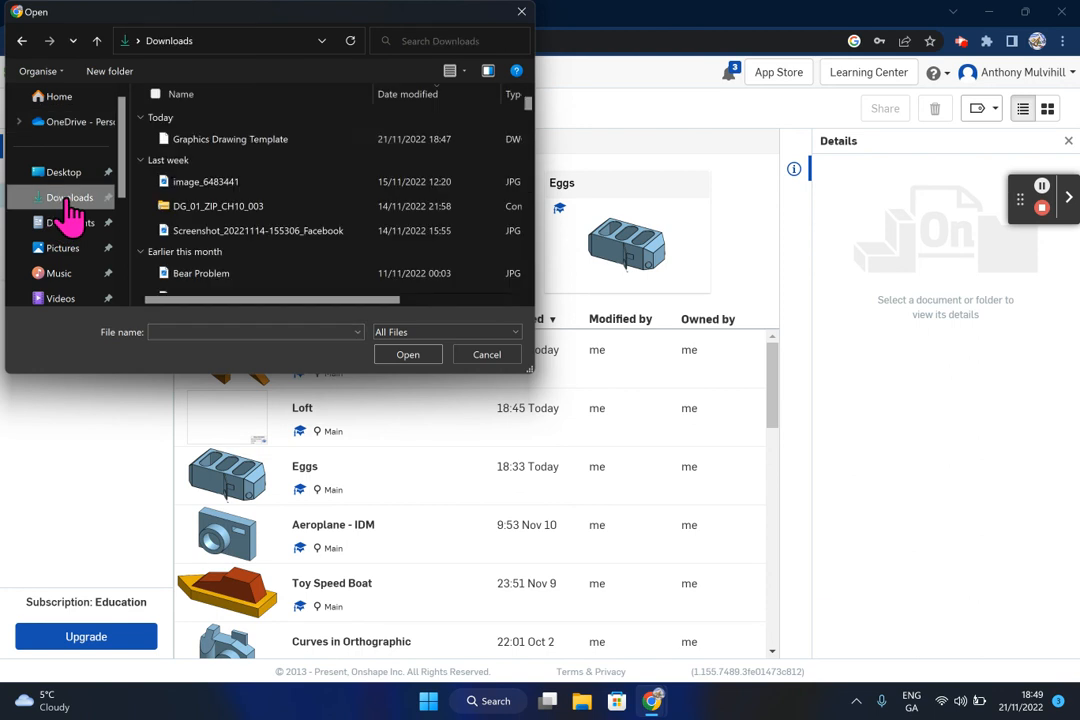
left_click(255, 141)
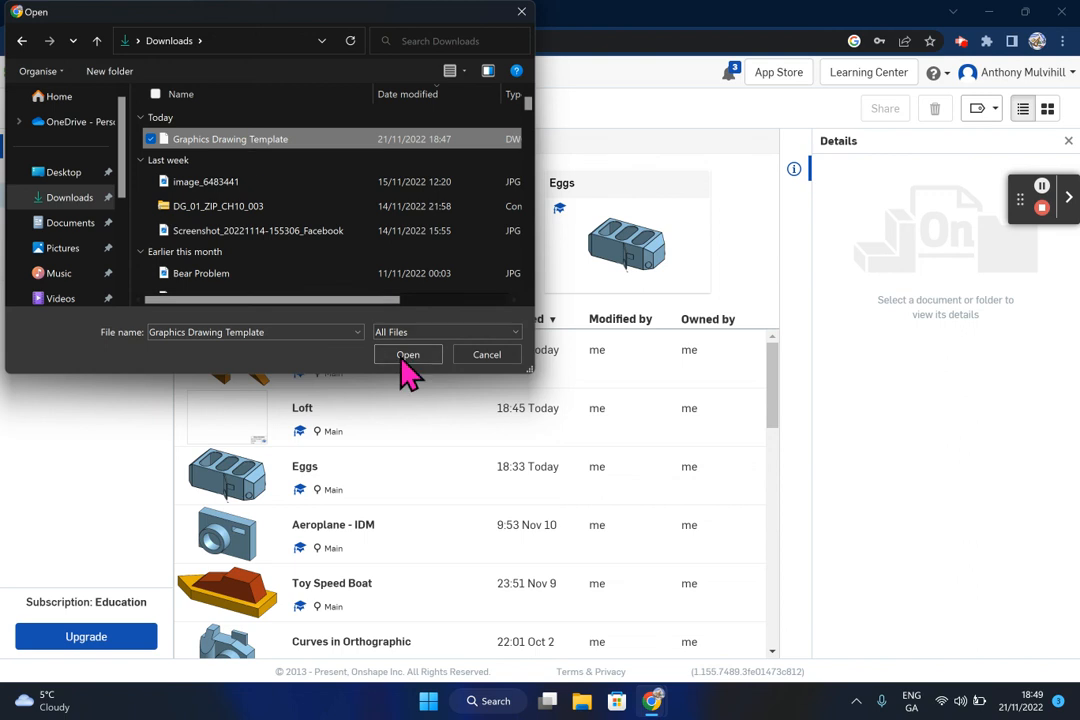
left_click(407, 356)
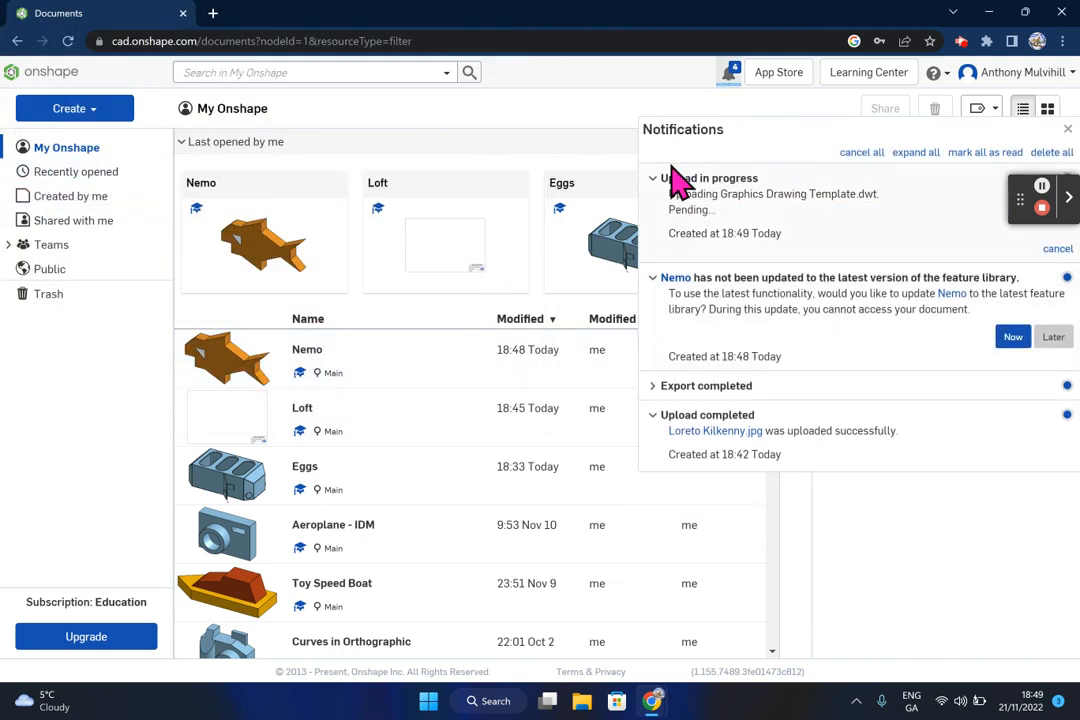
Postpone the Nemo feature library update and delete all remaining notifications
scroll(578, 301, "down", 10)
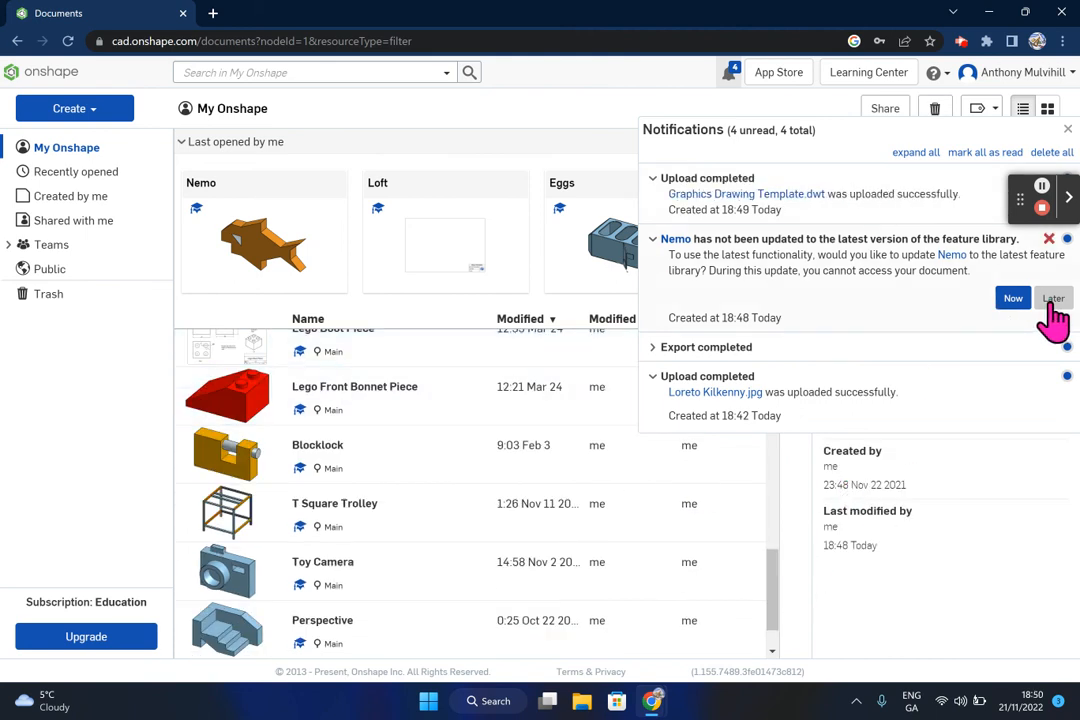
left_click_drag(1025, 190, 1014, 585)
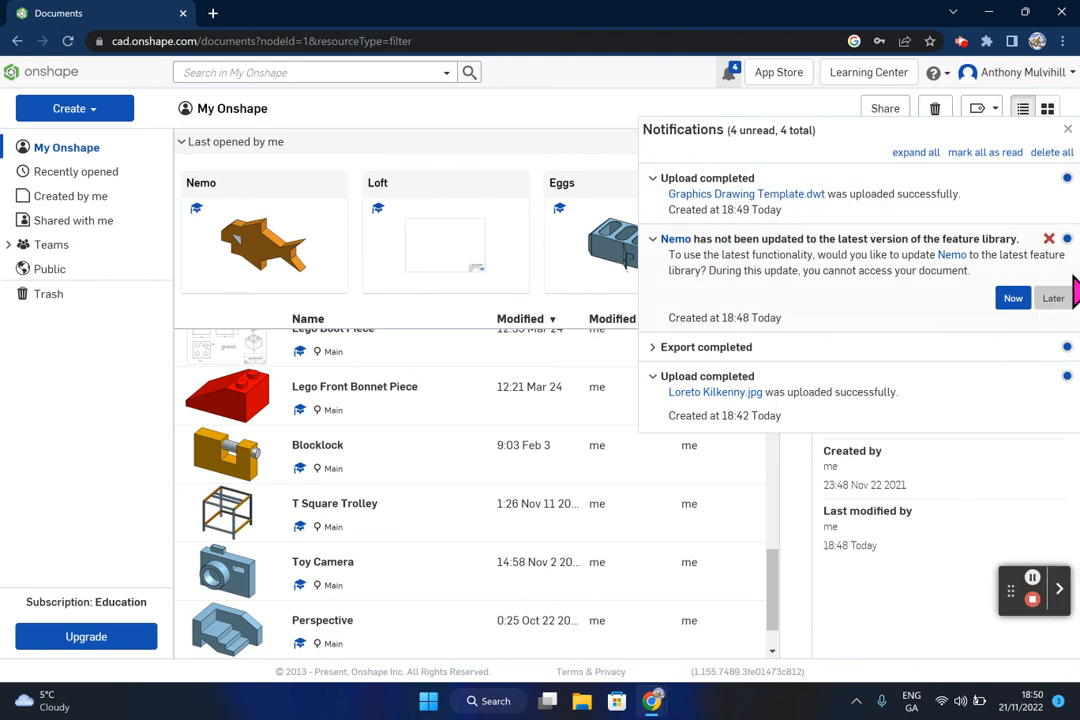
left_click(1057, 299)
left_click(1048, 179)
left_click(1048, 208)
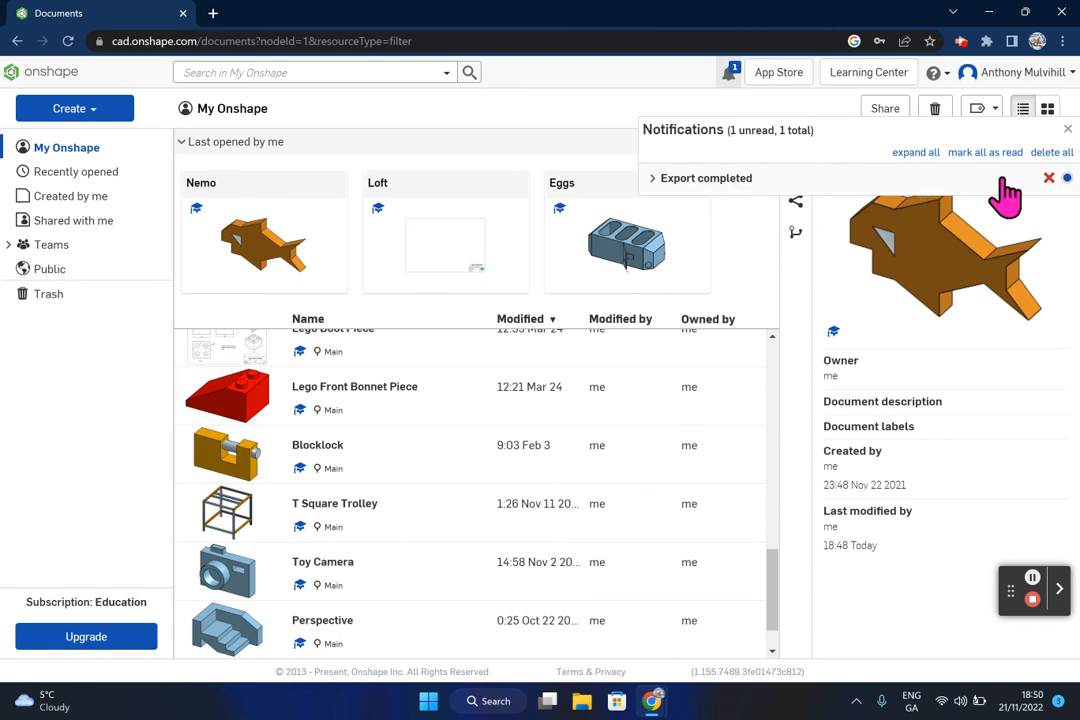
left_click(1060, 152)
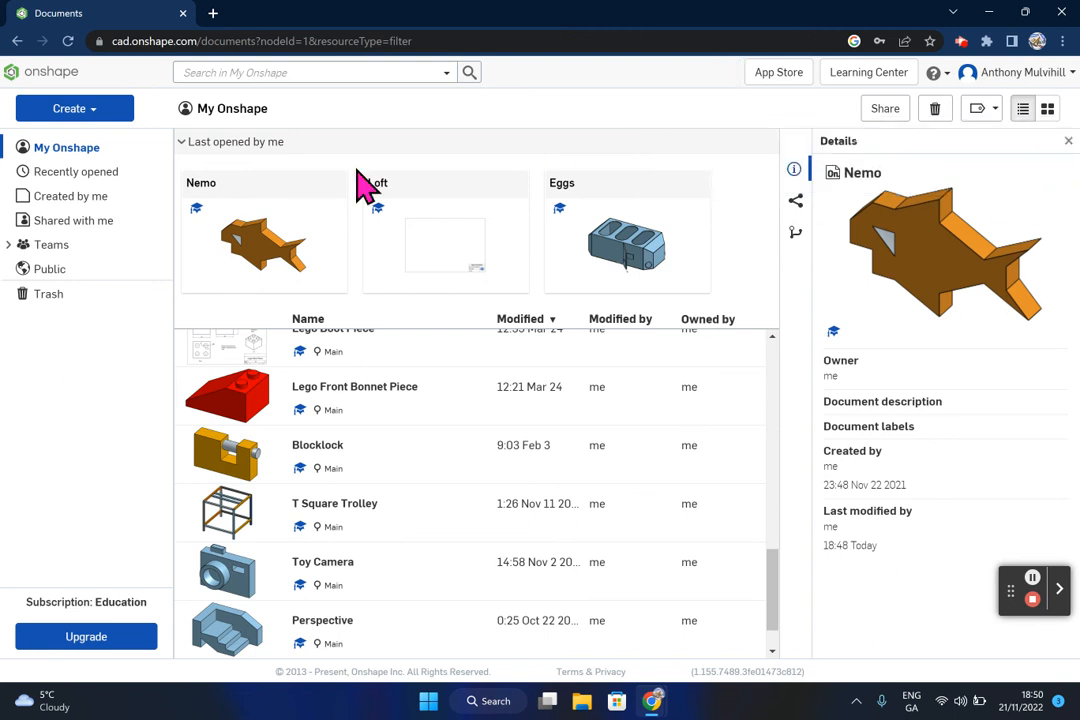
List the documents created by me and open the Nemo document from there
scroll(390, 415, "up", 6)
scroll(405, 415, "up", 3)
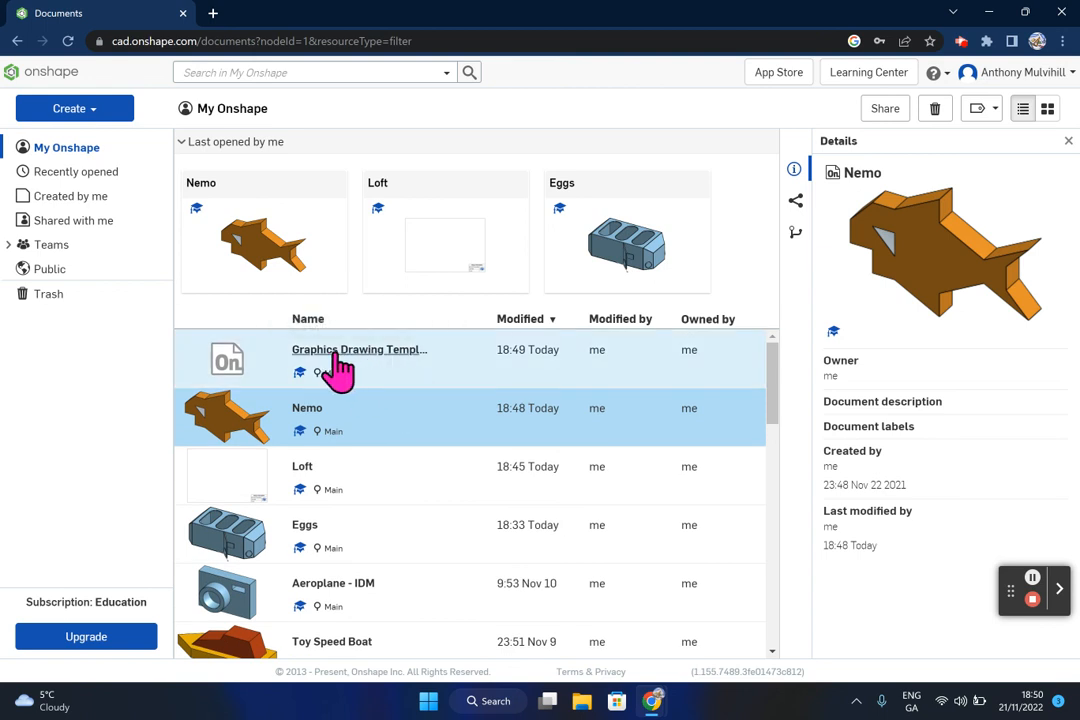
left_click(72, 196)
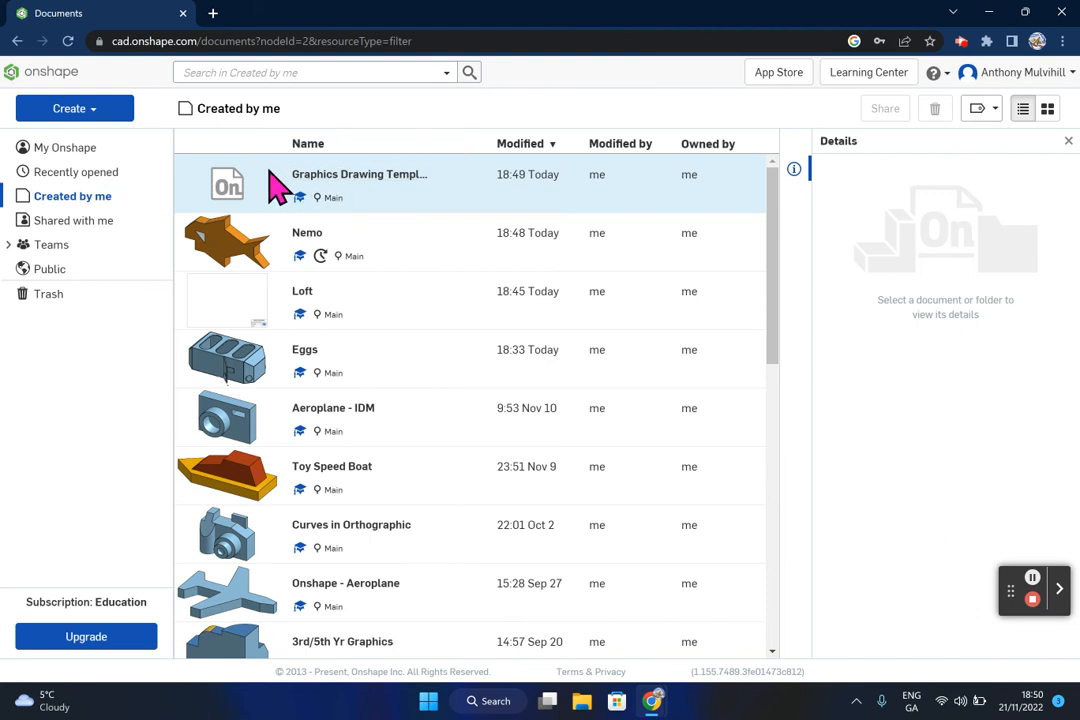
left_click(299, 238)
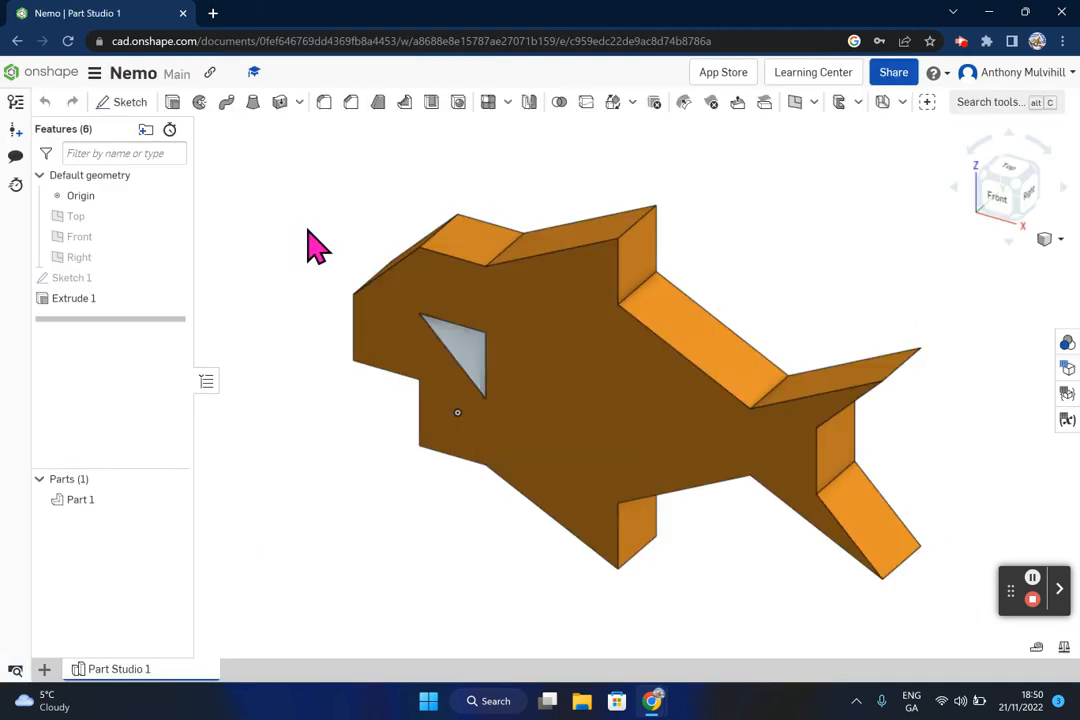
Create a drawing in Nemo from the self-created Graphics Drawing Template.dwt with no views, and close the view insertion without placing a part
left_click(44, 670)
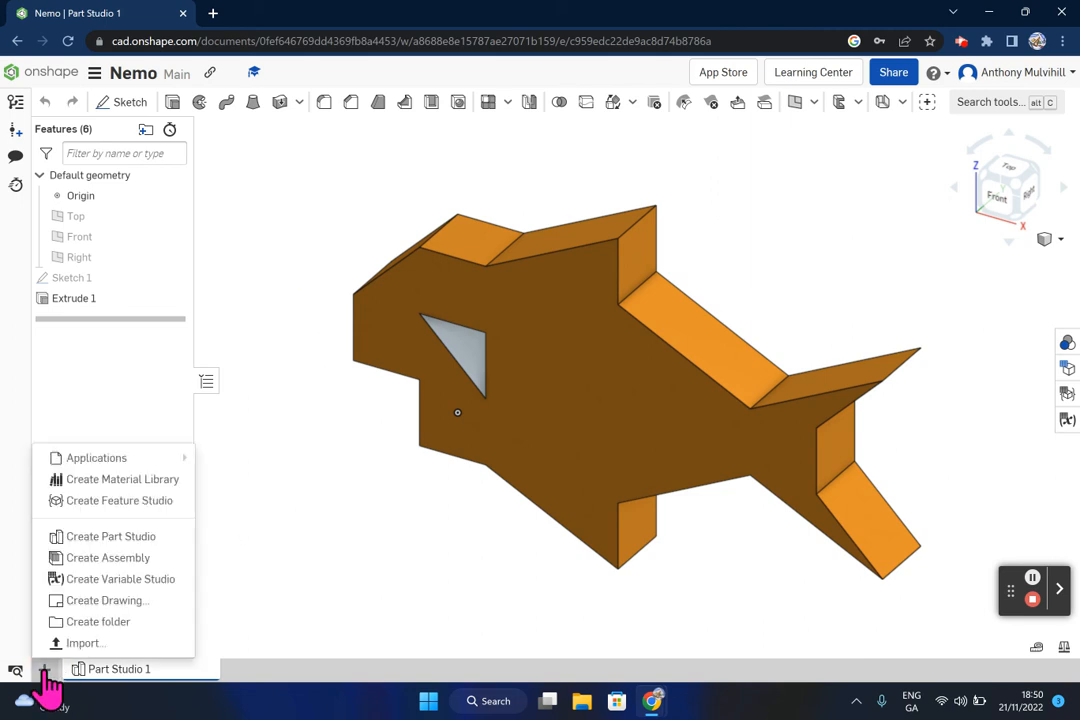
left_click(92, 602)
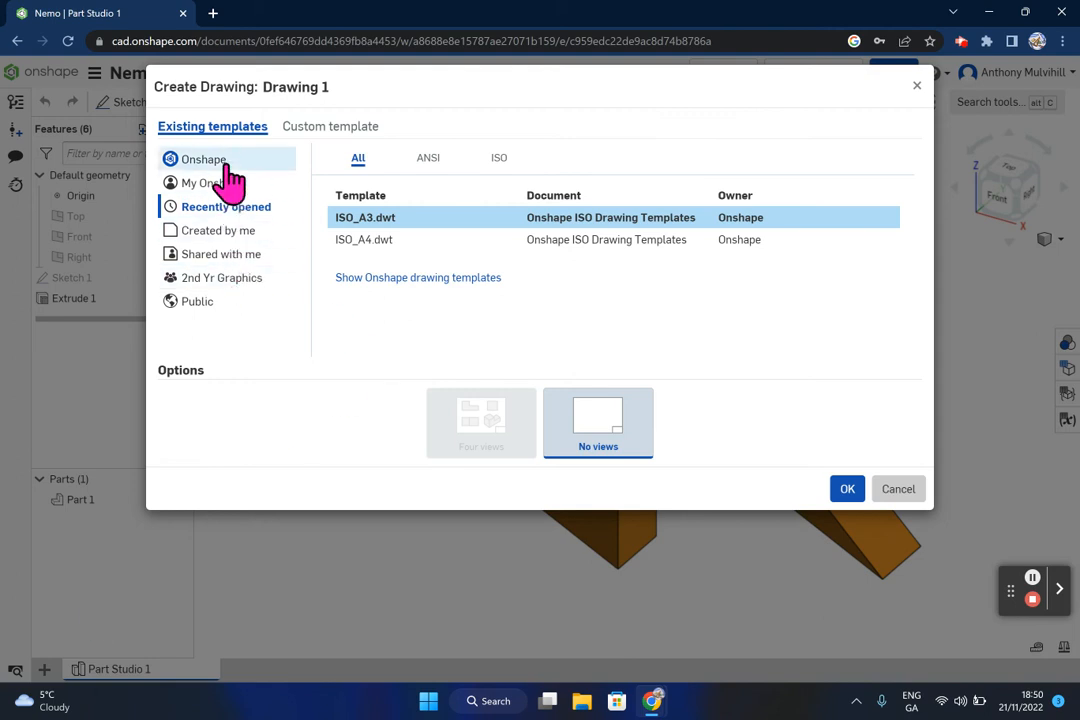
left_click(229, 252)
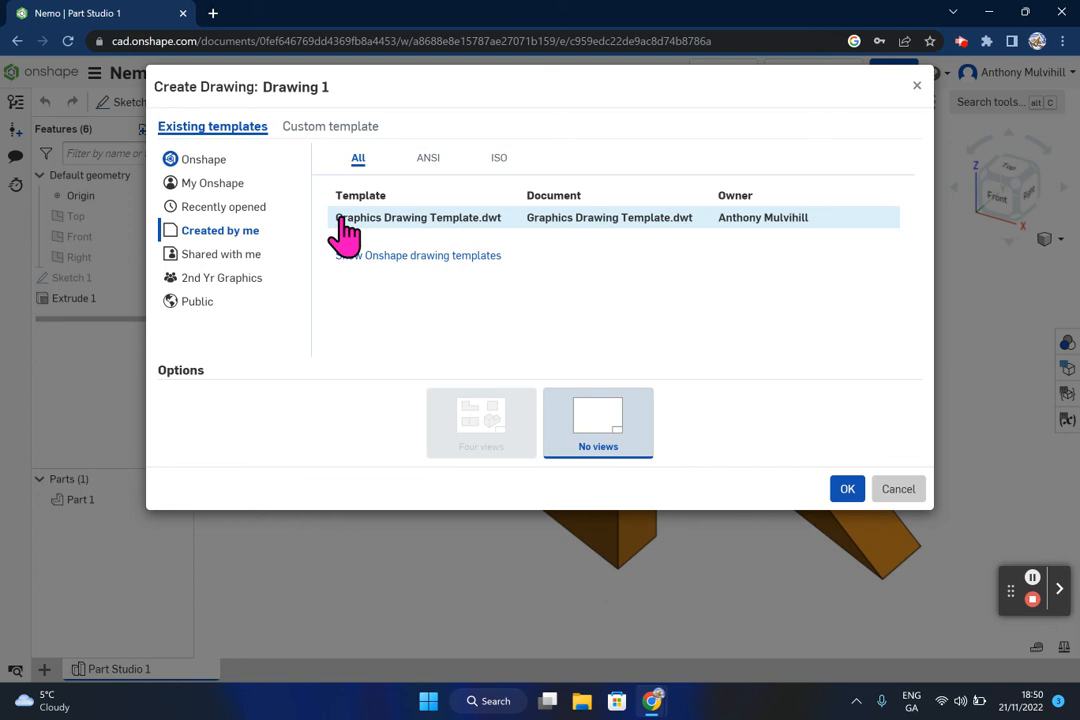
left_click(497, 228)
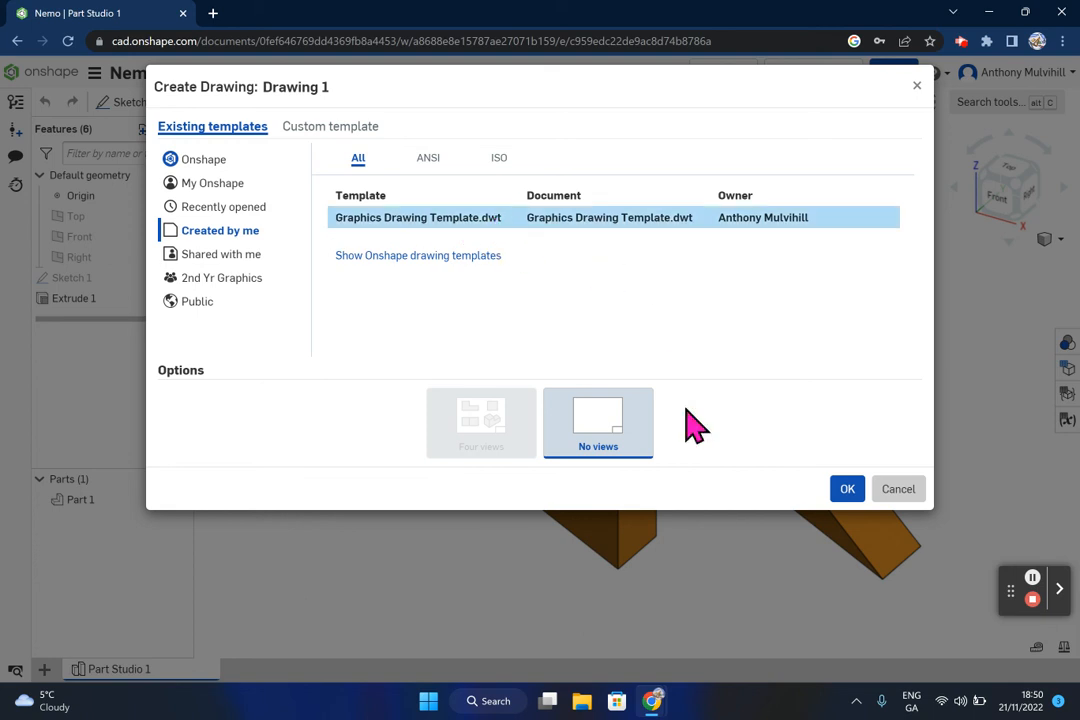
left_click(848, 489)
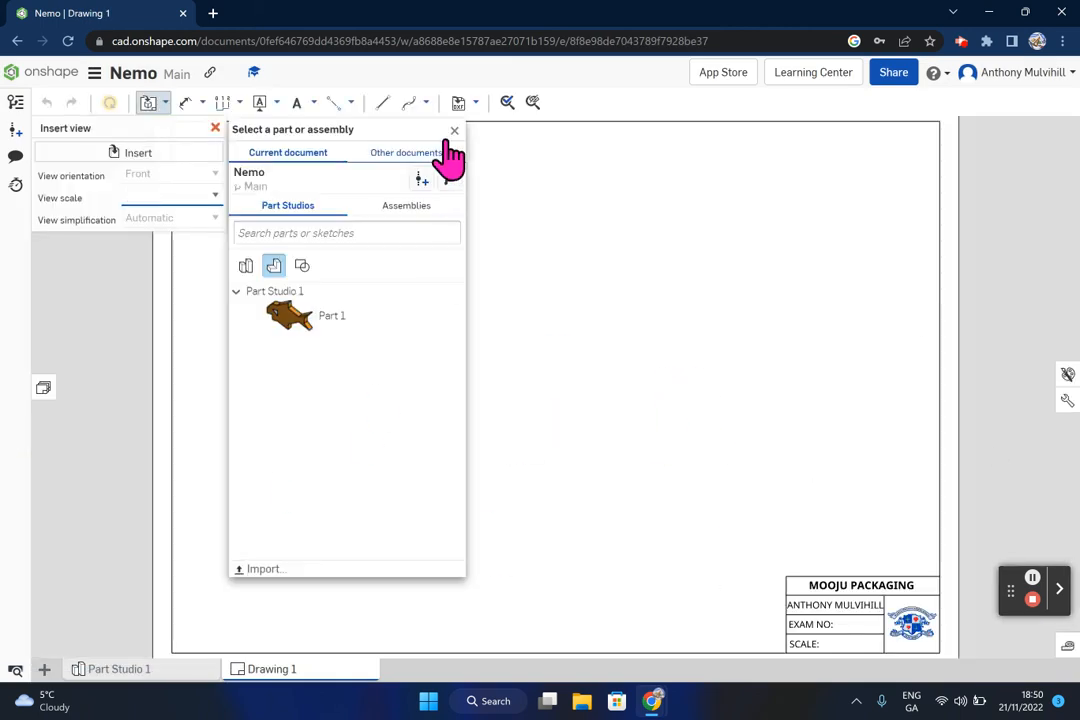
left_click(455, 130)
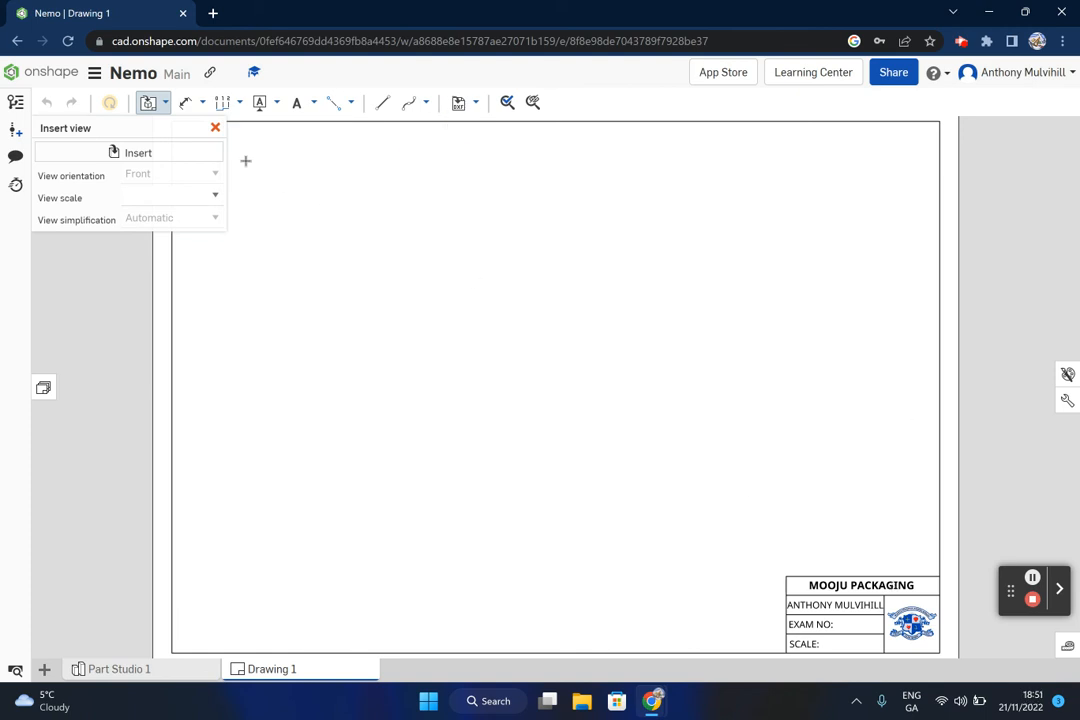
left_click(215, 127)
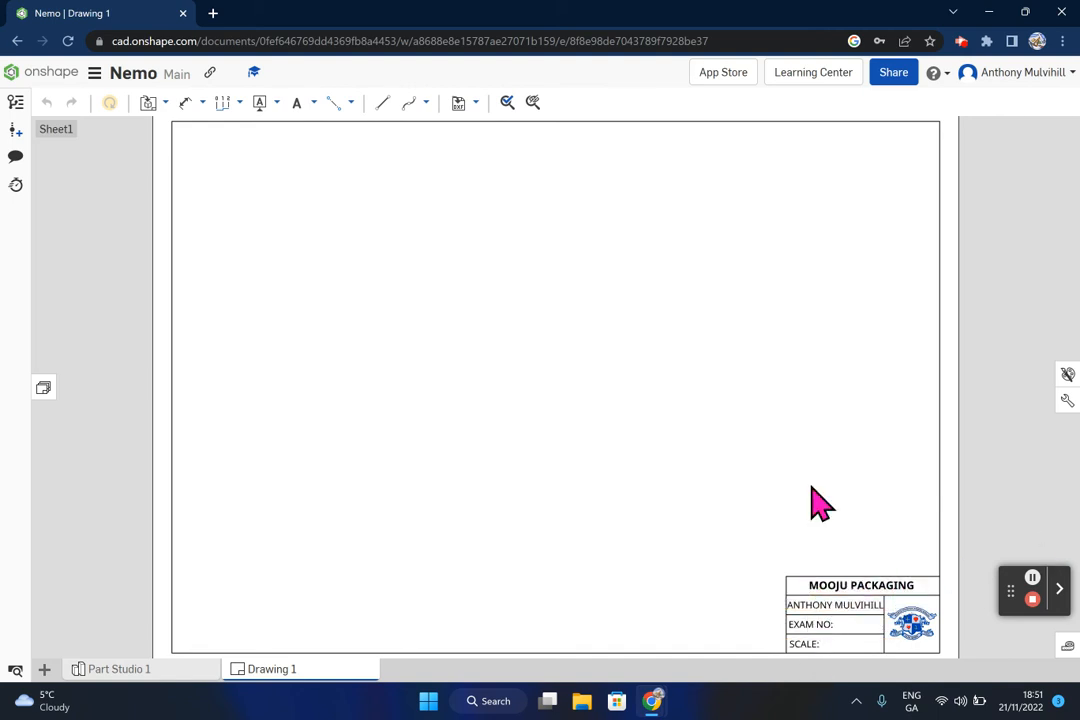
scroll(818, 503, "down", 3)
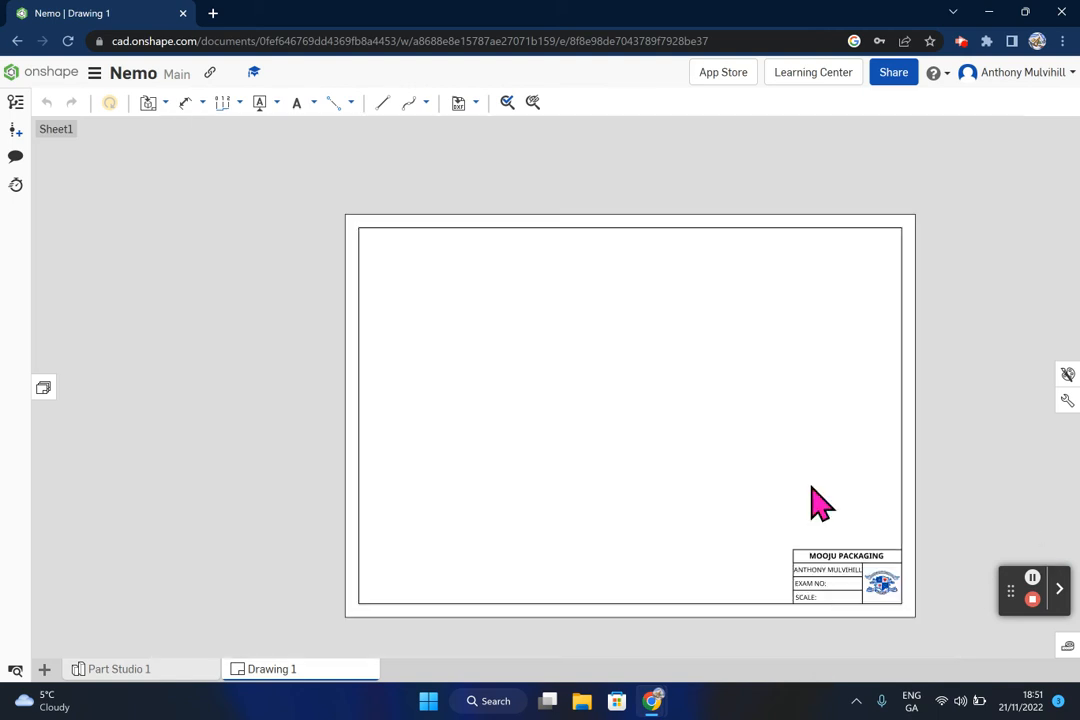